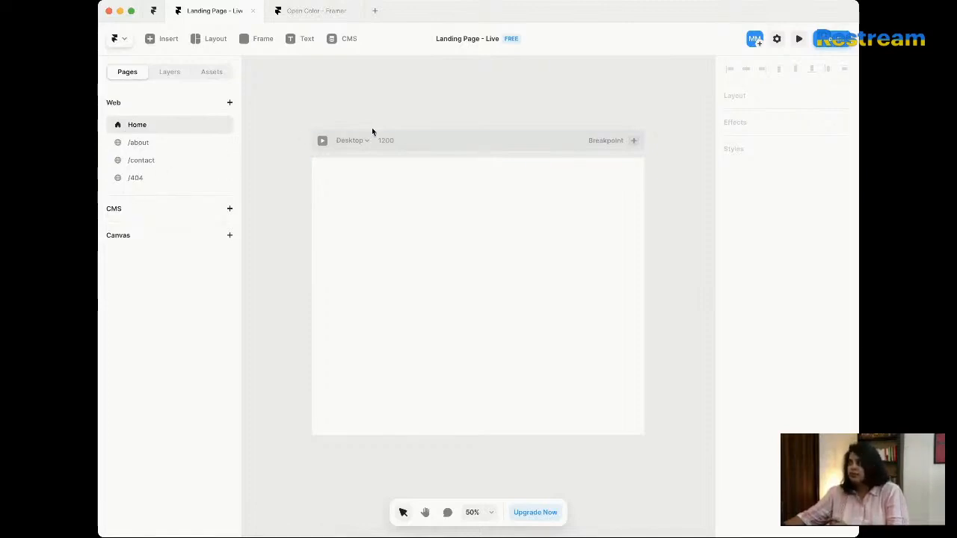
Step: Close the Landing Page - Live and Open Color projects and create a new project from the Blank Site template
click(254, 11)
click(154, 11)
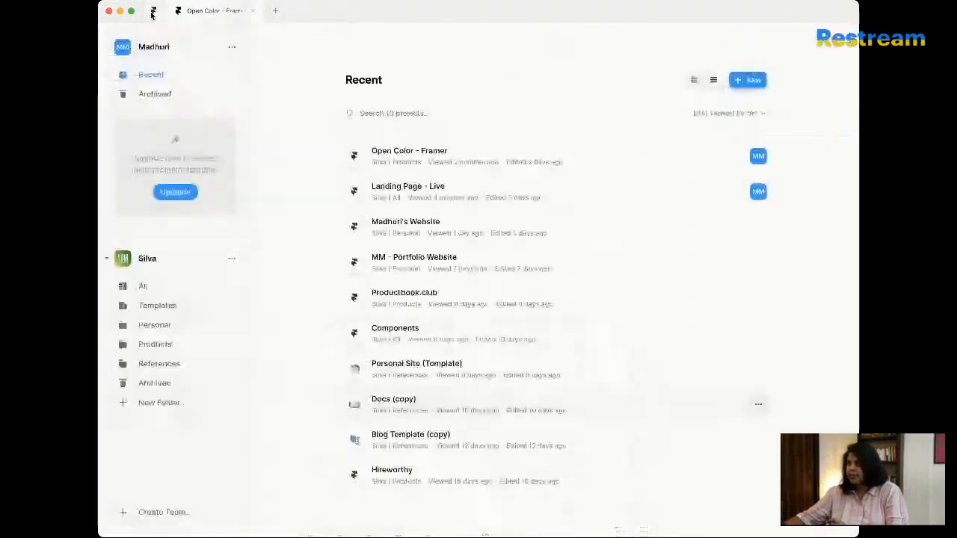
click(753, 81)
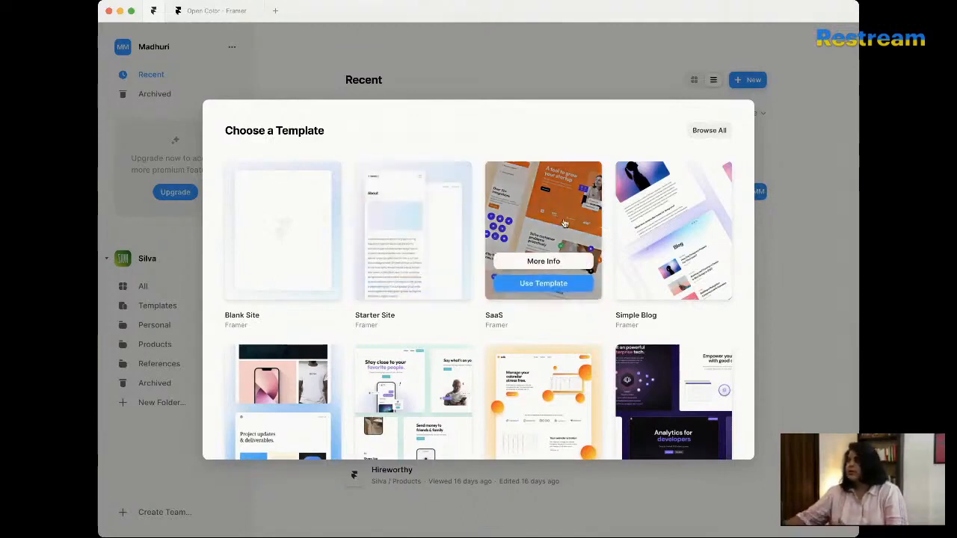
scroll(673, 224, down, 3)
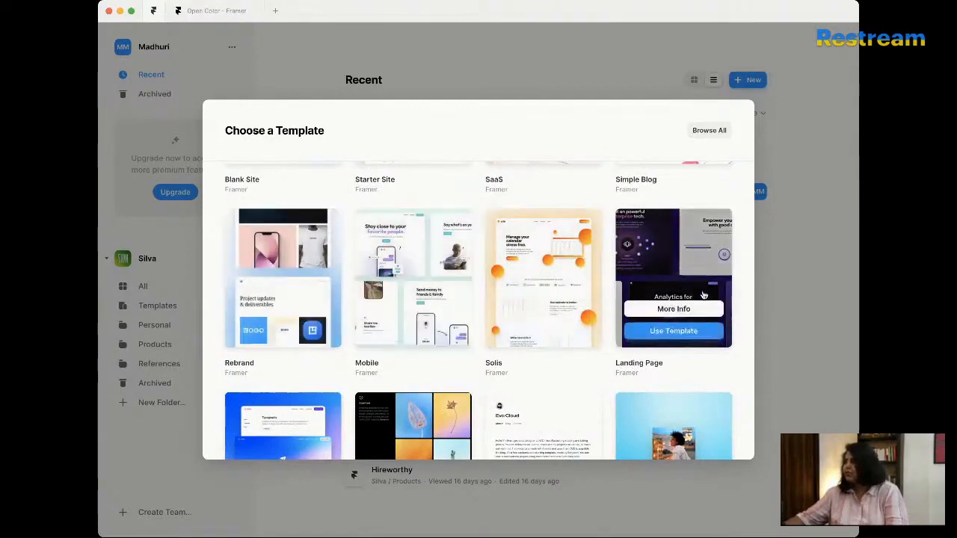
scroll(703, 293, down, 5)
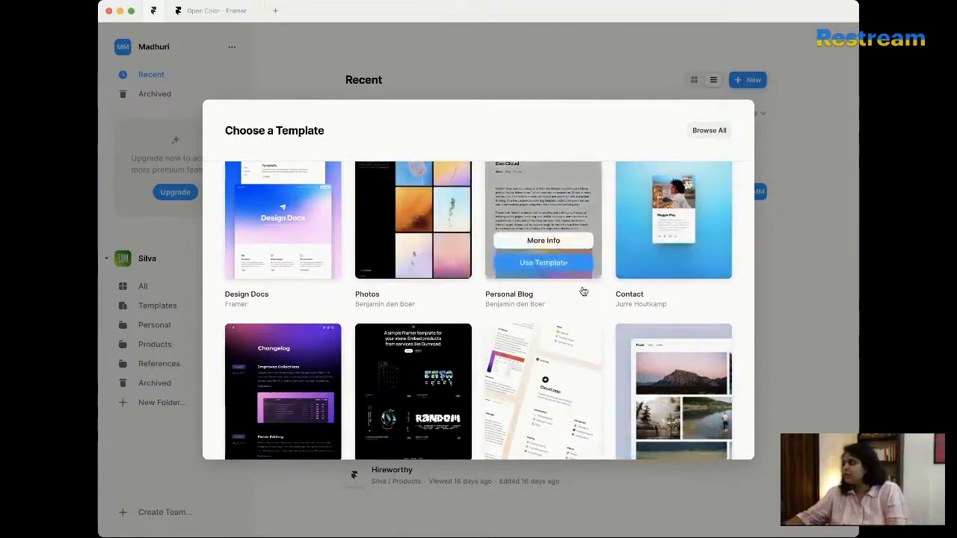
scroll(581, 291, down, 5)
scroll(377, 258, up, 2)
scroll(377, 258, up, 5)
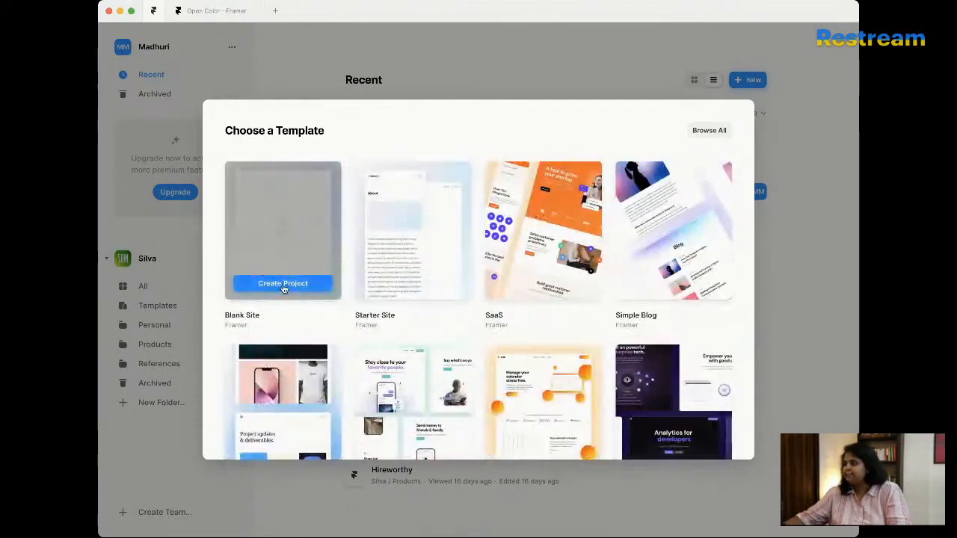
click(284, 284)
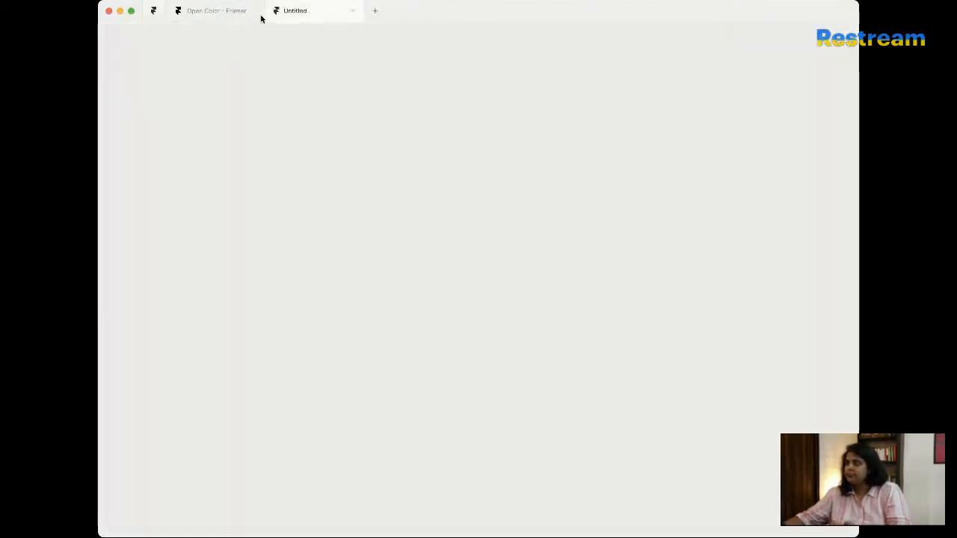
click(254, 11)
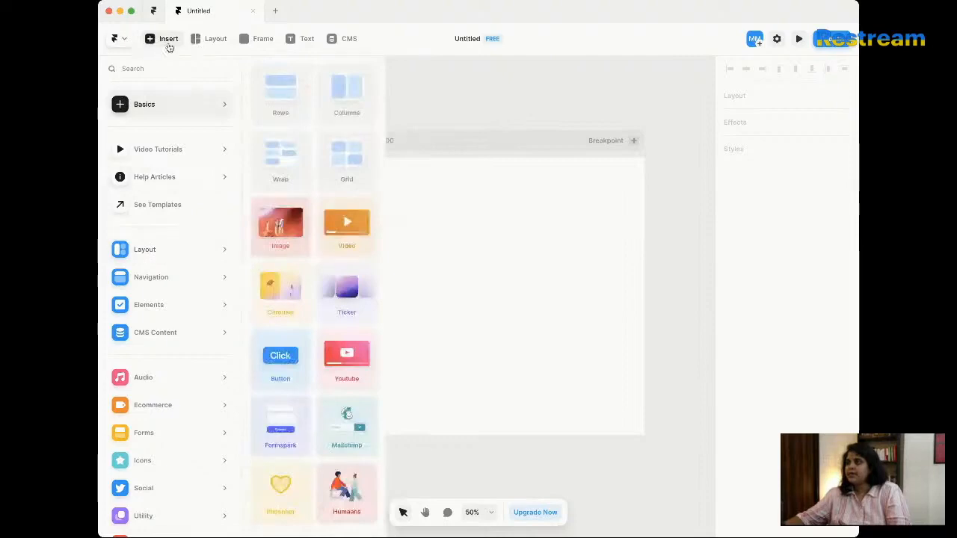
Step: Open the Title text style from the project's assets and browse the custom and full font lists
click(499, 146)
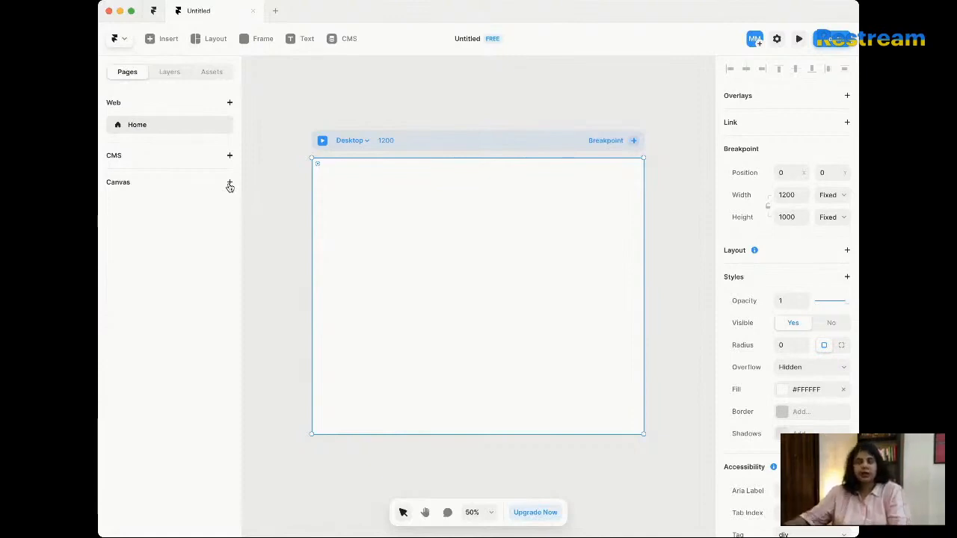
click(171, 74)
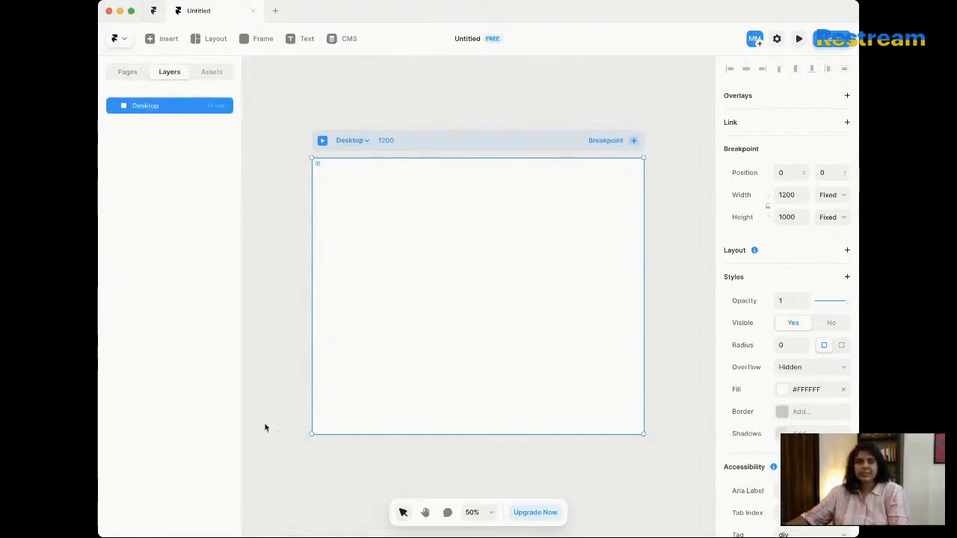
click(216, 75)
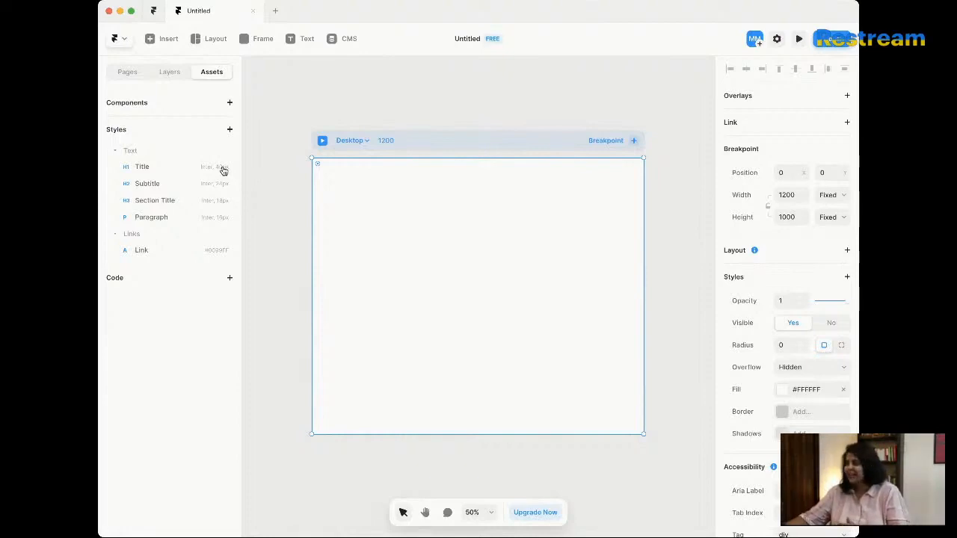
click(178, 173)
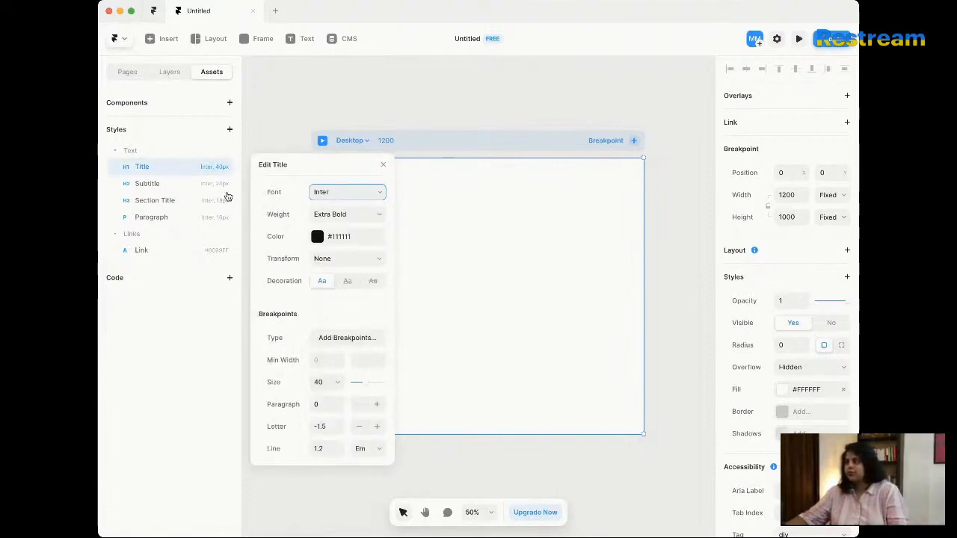
click(385, 192)
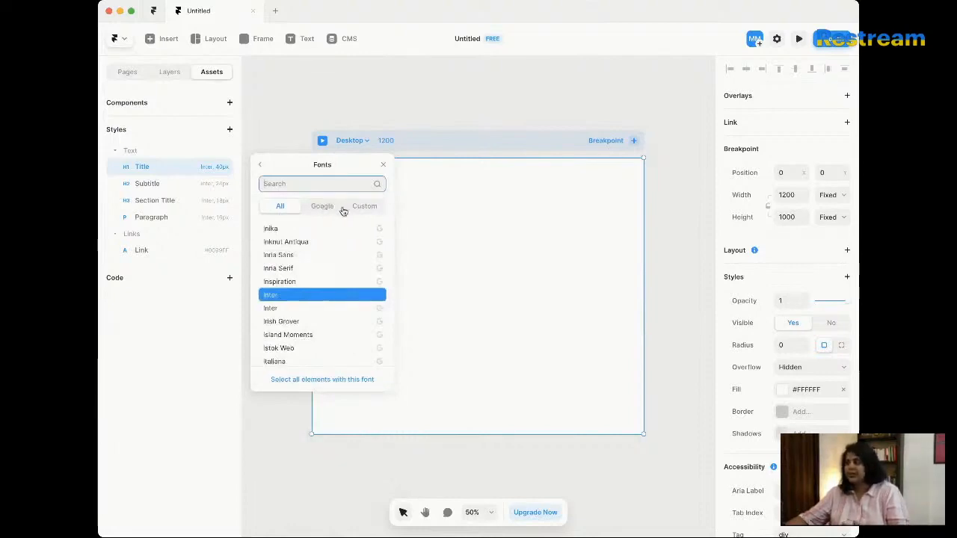
click(381, 207)
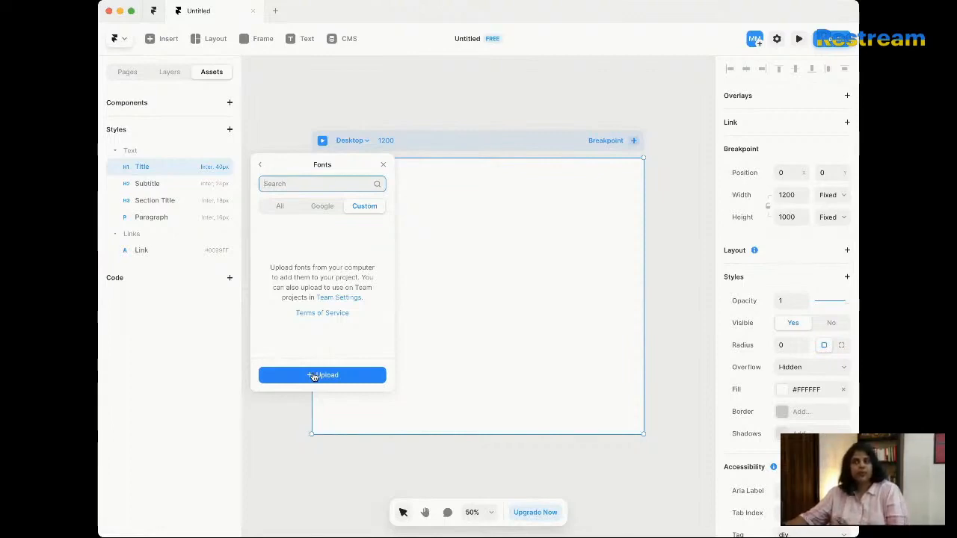
click(276, 211)
scroll(328, 291, down, 4)
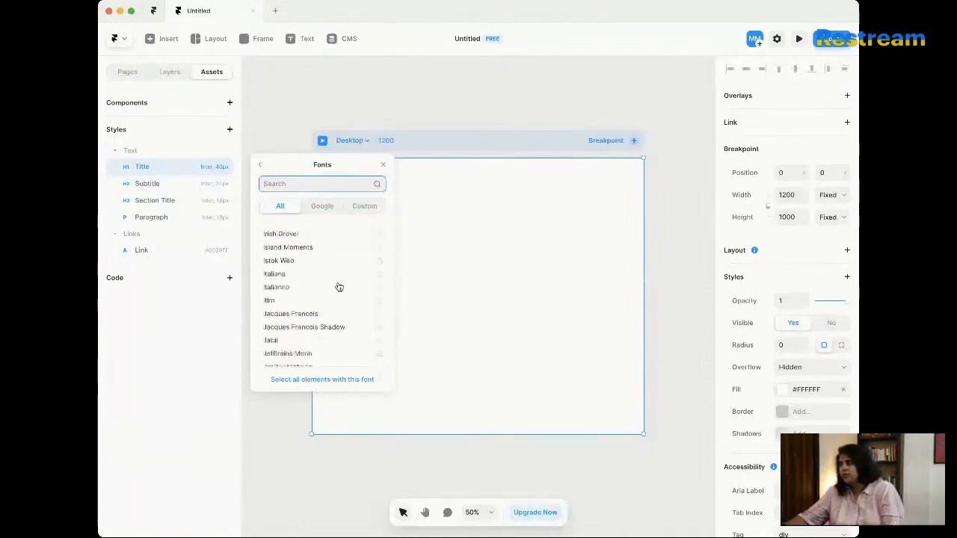
scroll(338, 285, down, 5)
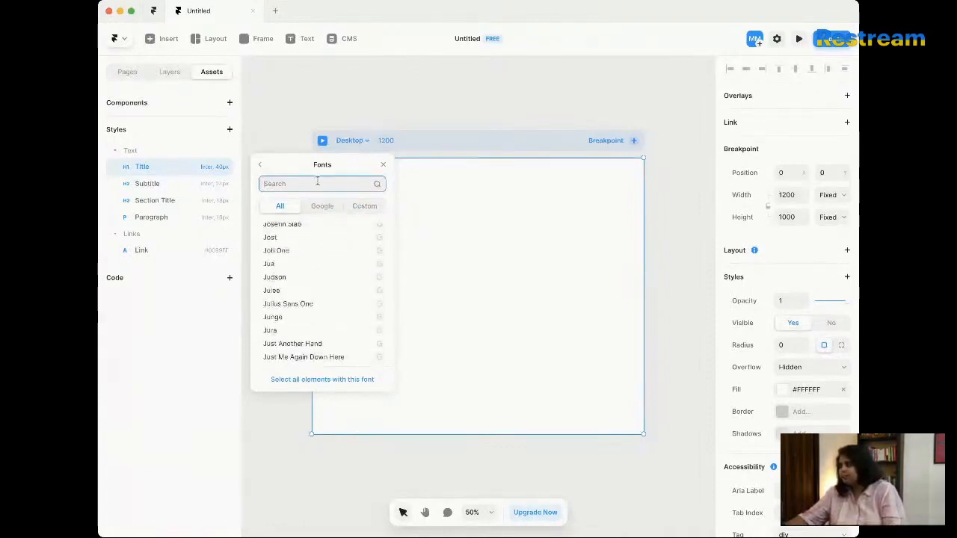
text(erod)
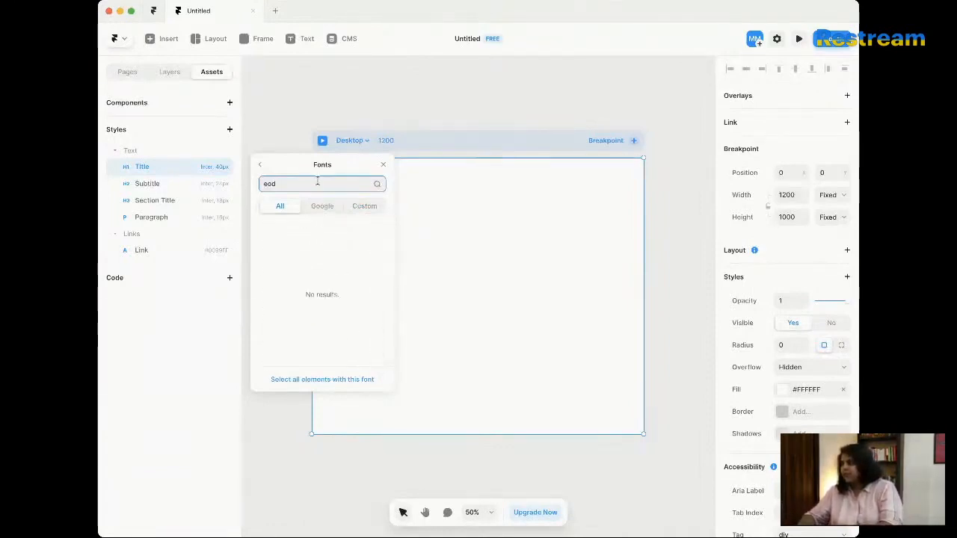
key(BackSpace)
key(BackSpace)
key(BackSpace)
text(ro)
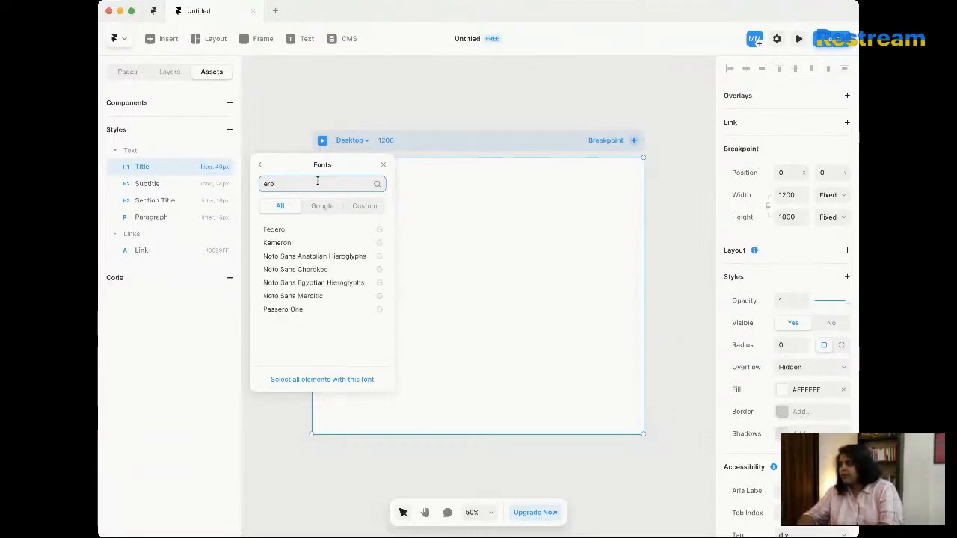
Step: Search the fonts for "noto sa" and set the Title text style's font to Noto Sans
double_click(322, 184)
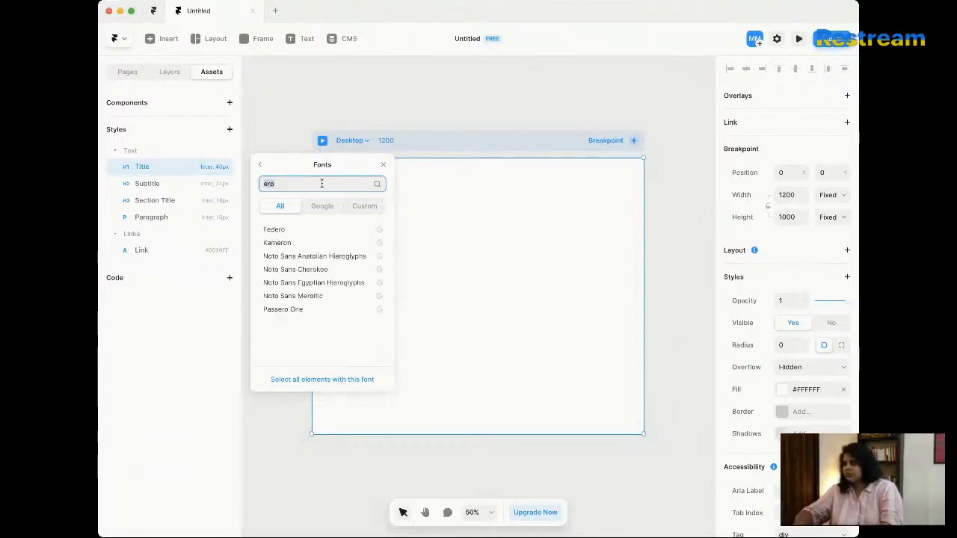
text(noto sa)
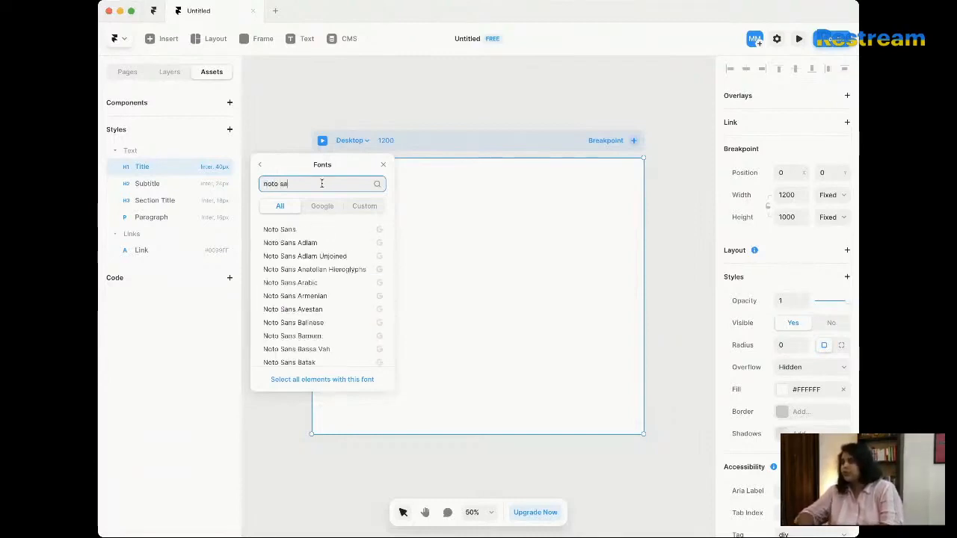
click(282, 230)
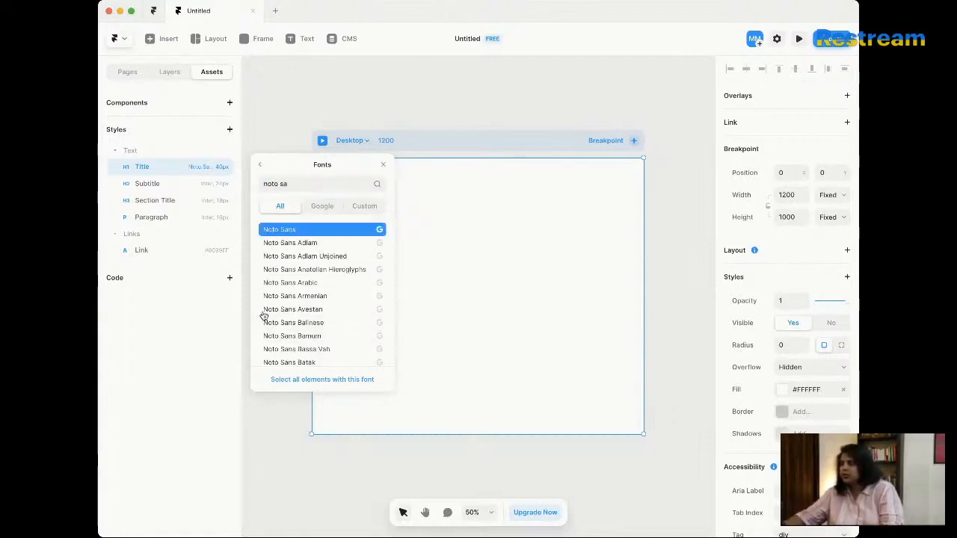
click(260, 165)
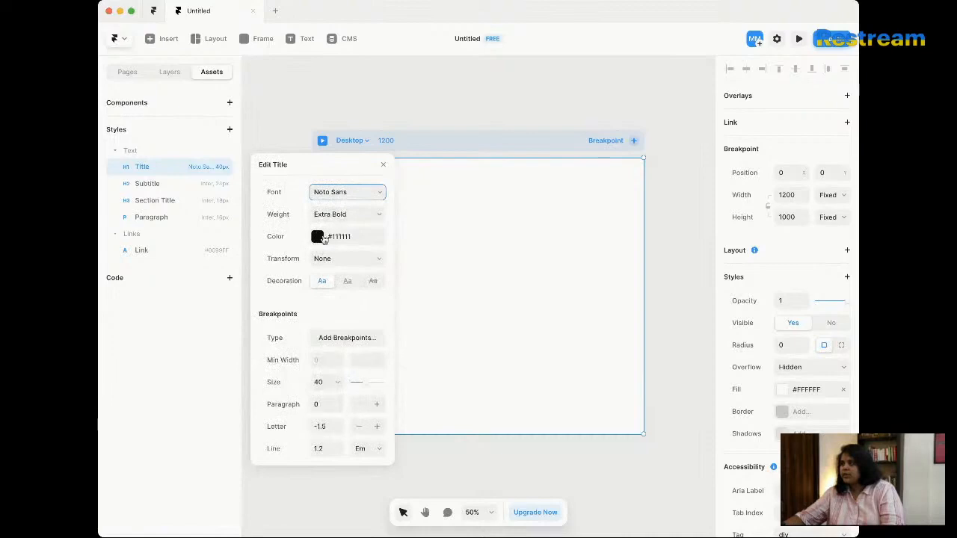
Step: Check the Title style's text transform options and set its line height to 100 percent instead of em units
click(366, 261)
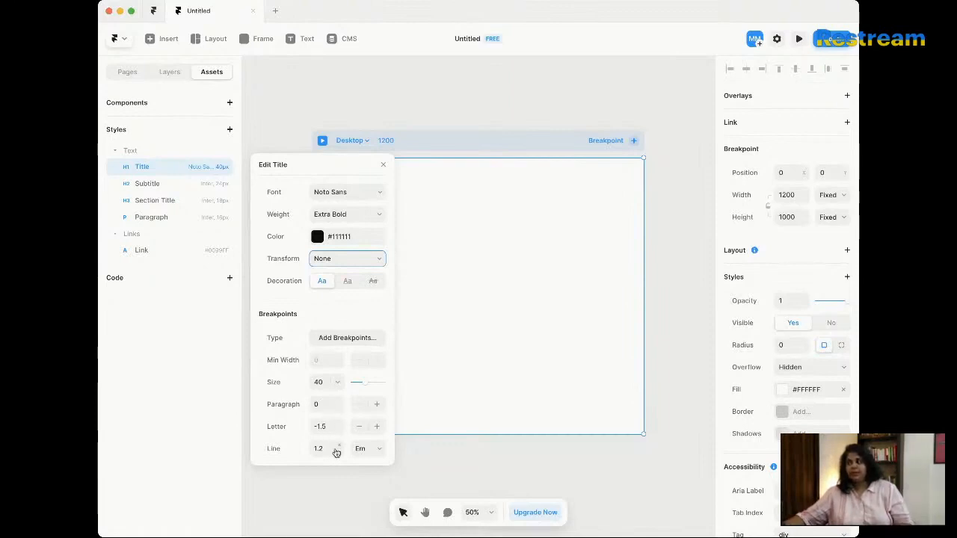
click(363, 451)
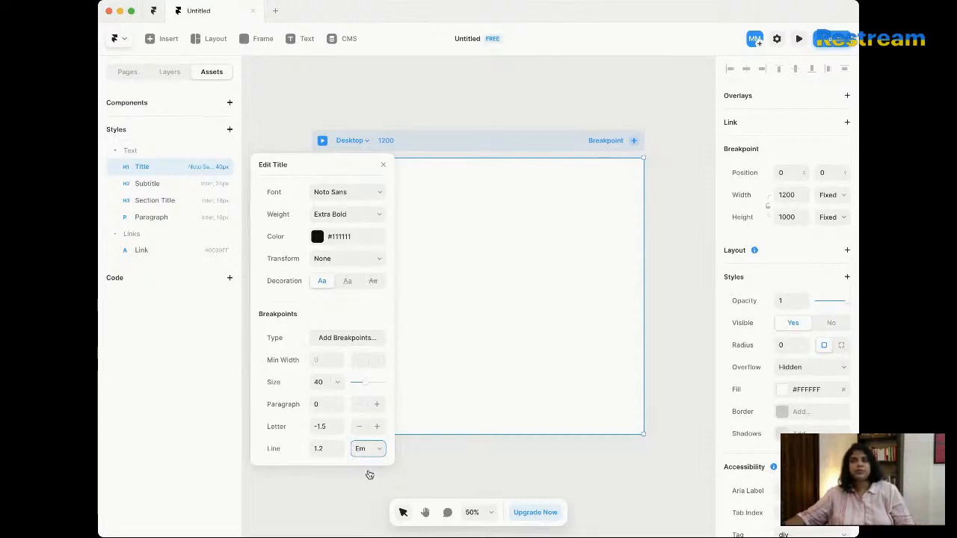
click(369, 451)
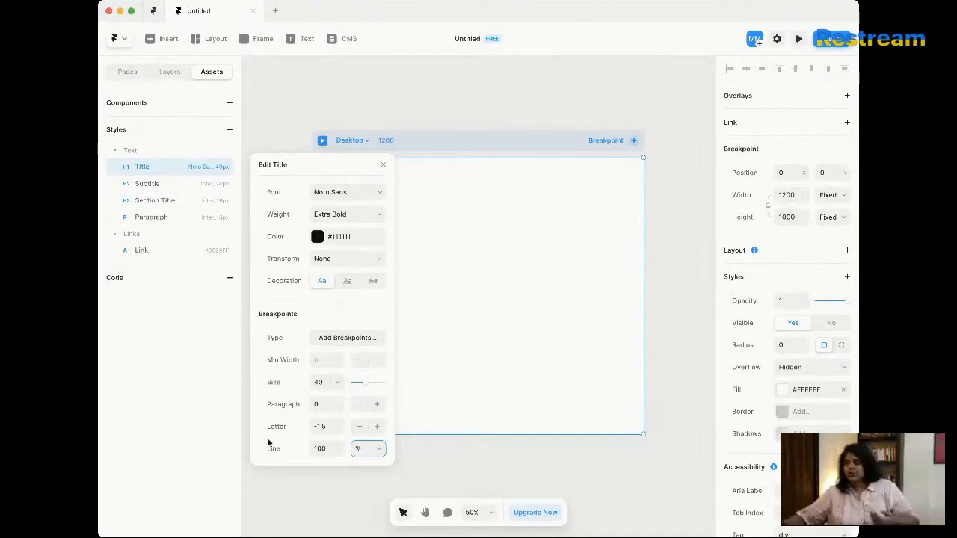
Step: Change the Subtitle text style's font to Noto Sans
click(178, 186)
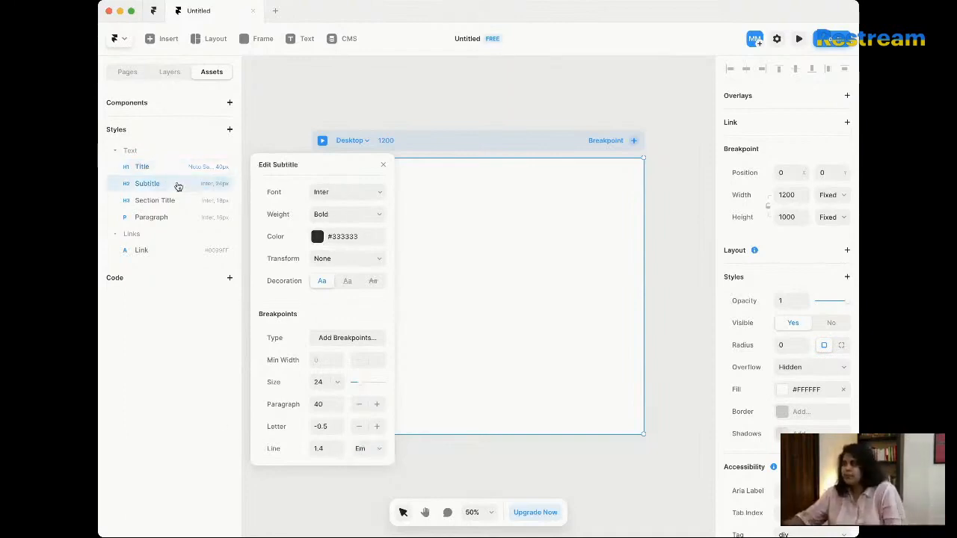
click(343, 196)
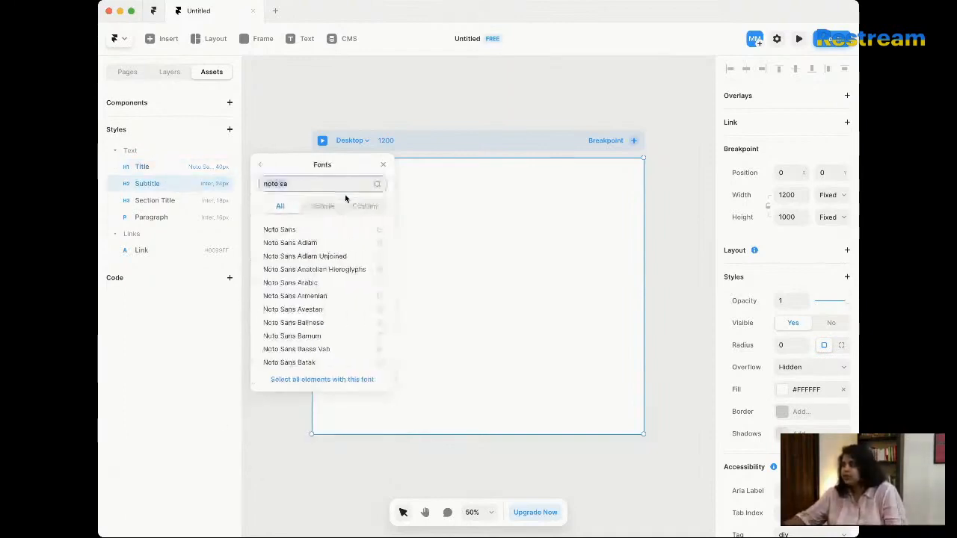
click(320, 231)
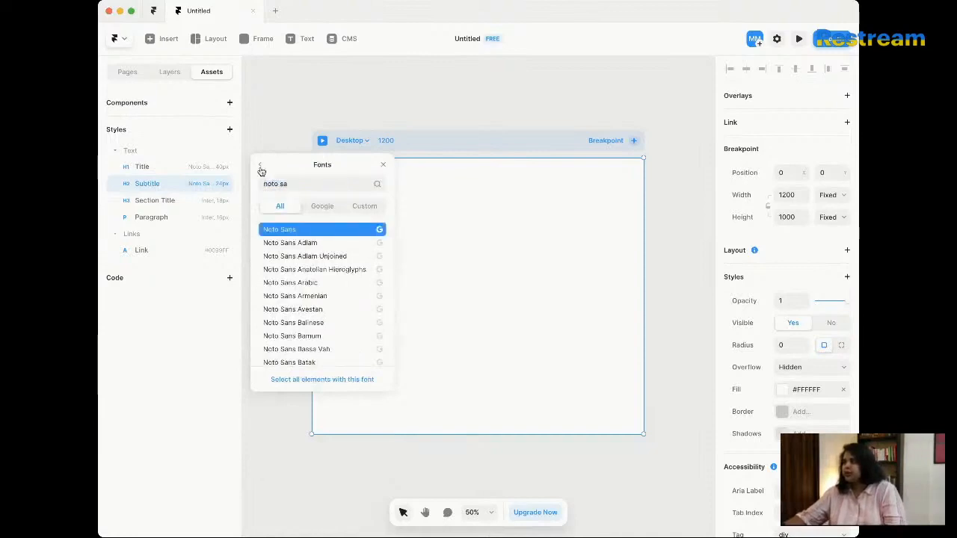
click(260, 166)
Step: Change the Section Title text style's font to Noto Sans
click(202, 202)
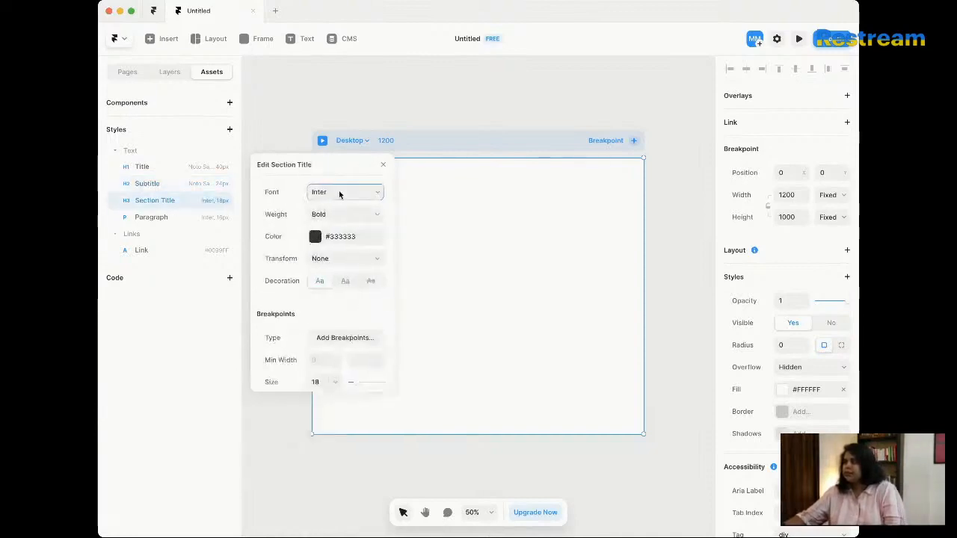
click(343, 192)
click(318, 231)
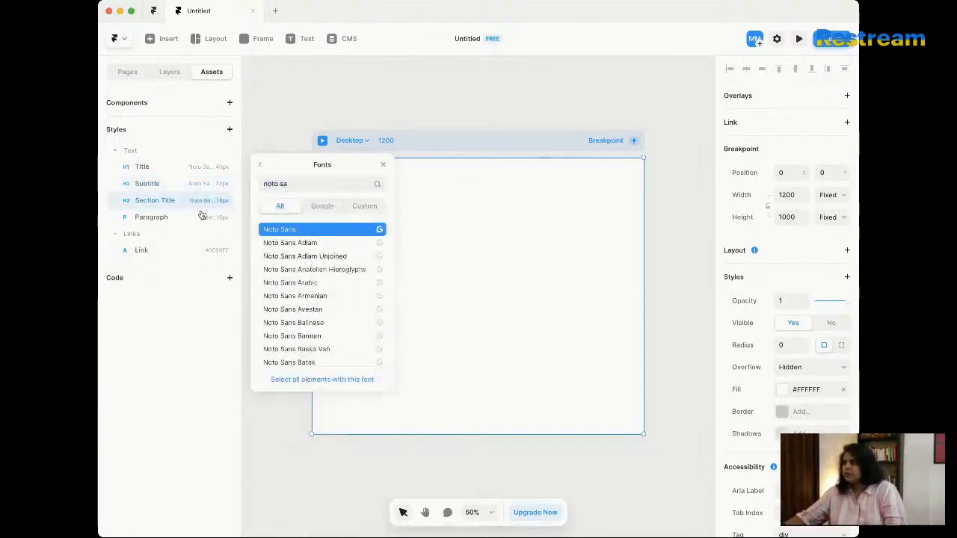
Step: Search the fonts for "Manro" and set the Paragraph text style's font to Manrope
click(201, 214)
click(261, 172)
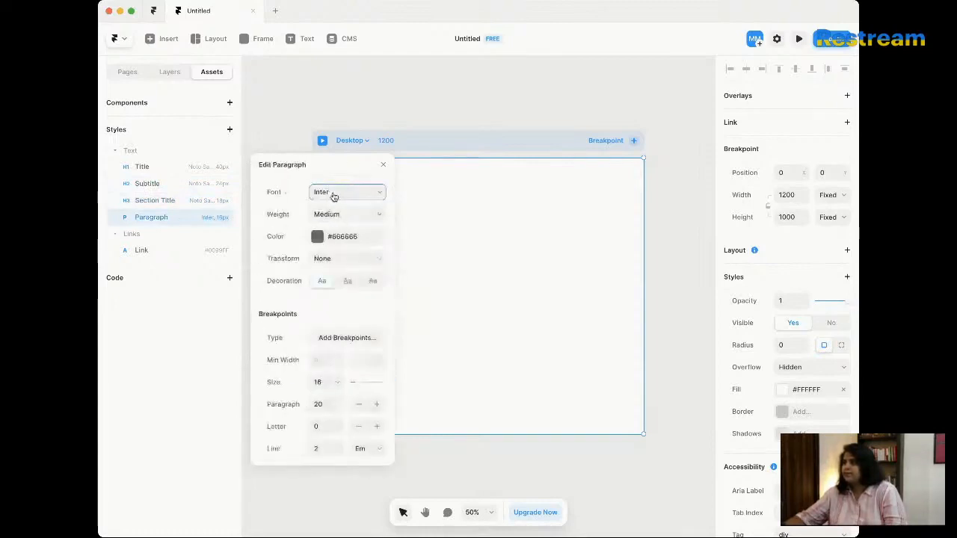
click(334, 193)
click(311, 184)
key(super+a)
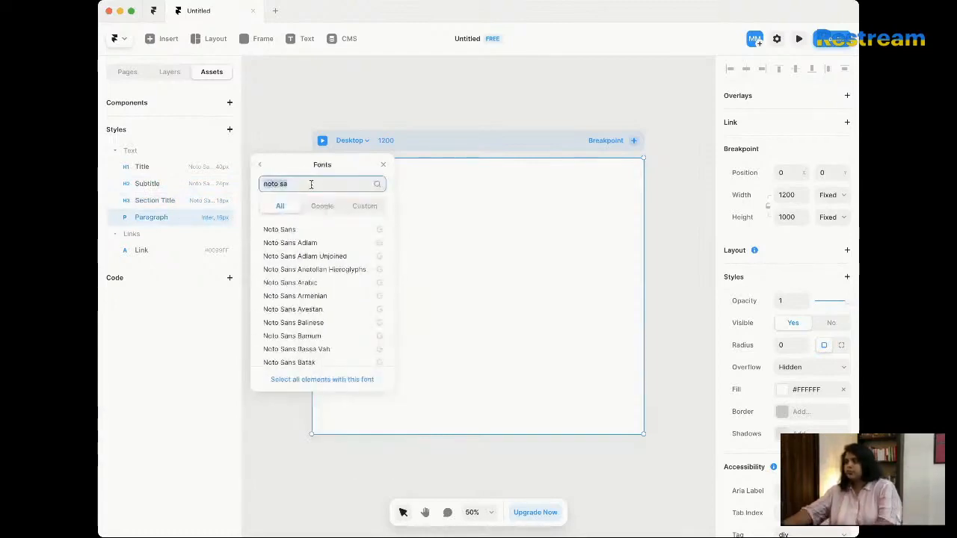
text(Man)
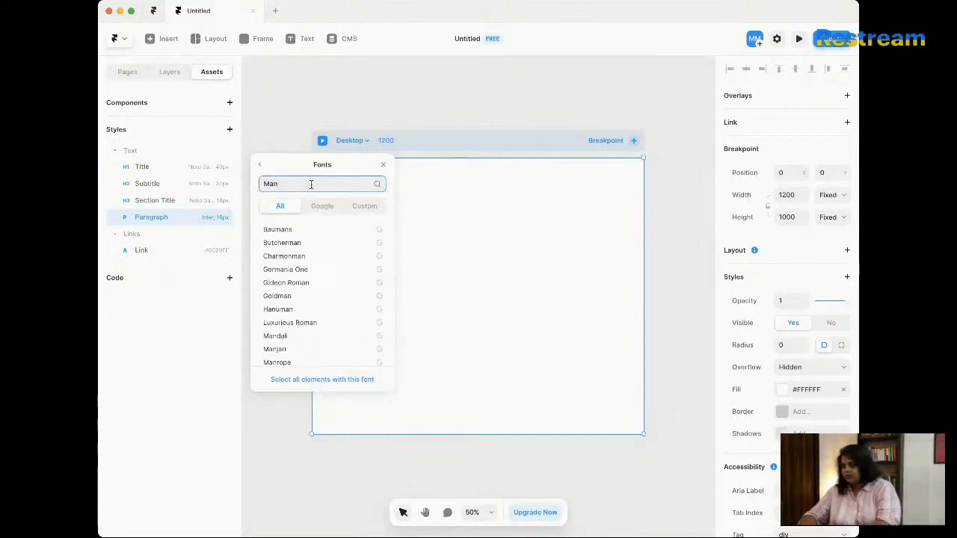
text(ro)
click(293, 231)
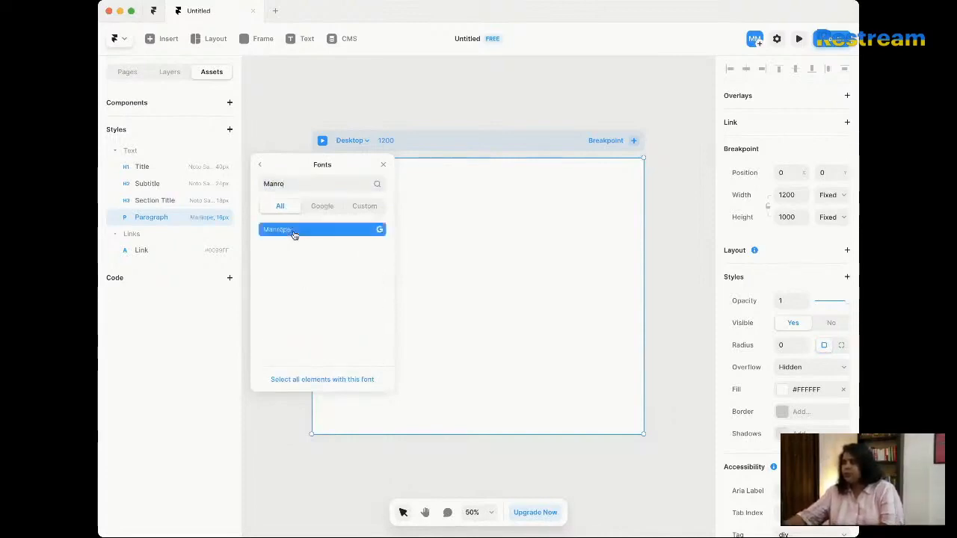
click(263, 167)
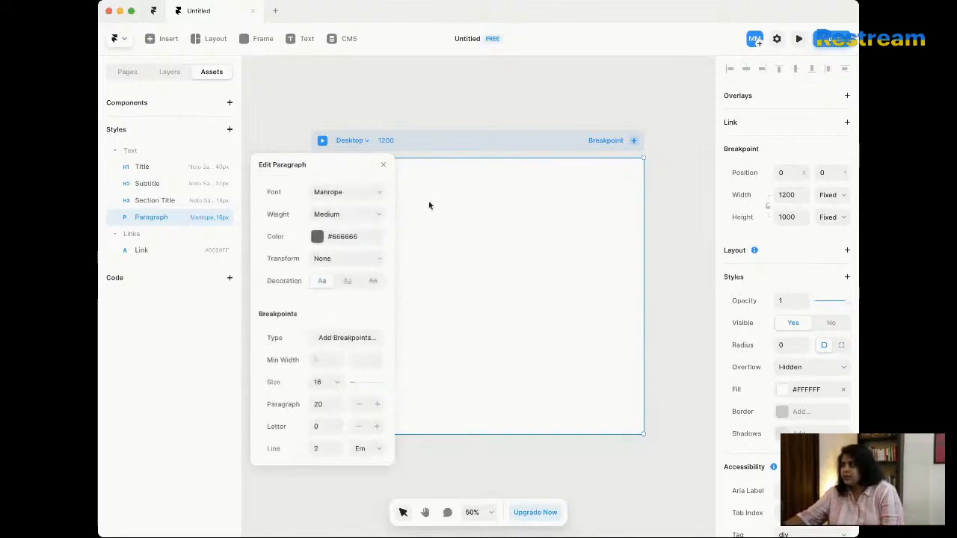
Step: Set the Link style's default color to the orange preset #FF7744 and its default decoration to underline
click(171, 252)
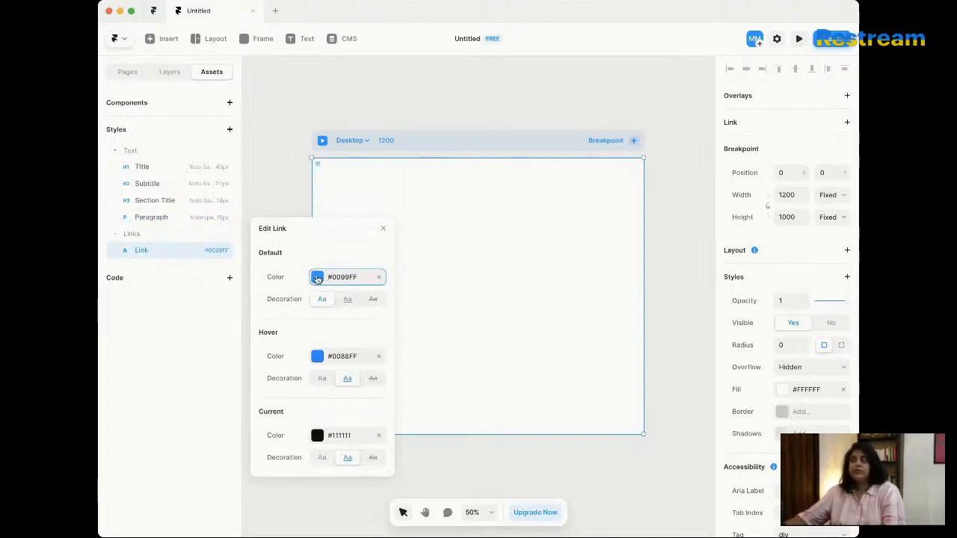
click(317, 277)
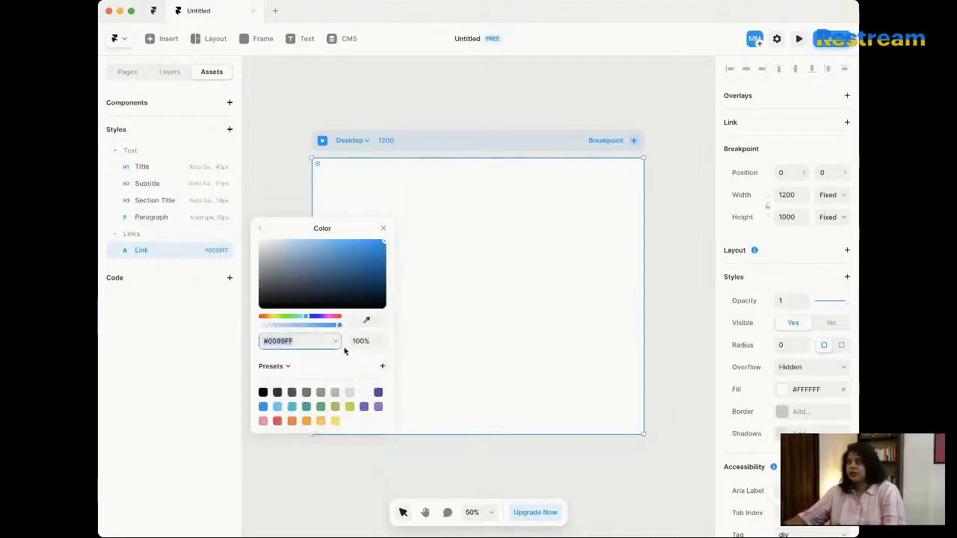
click(292, 422)
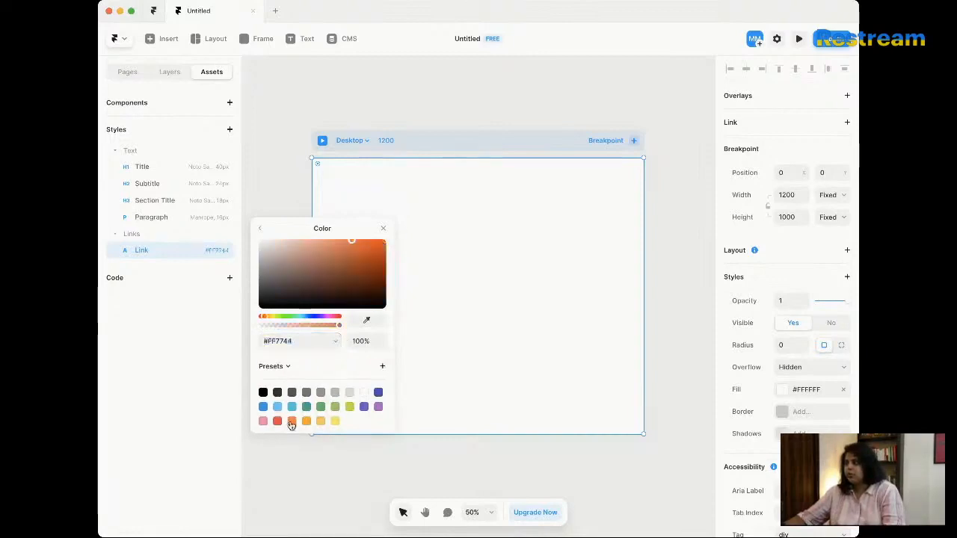
click(262, 229)
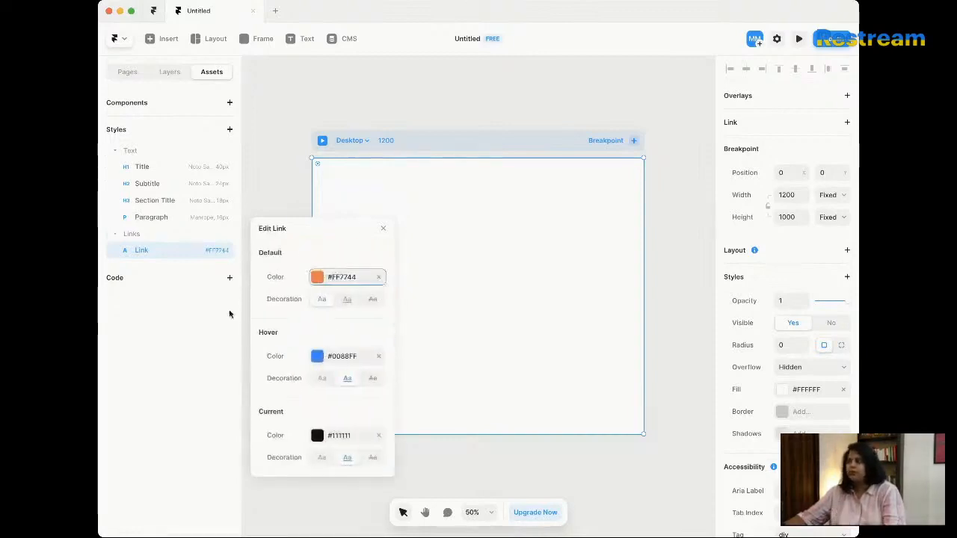
click(322, 299)
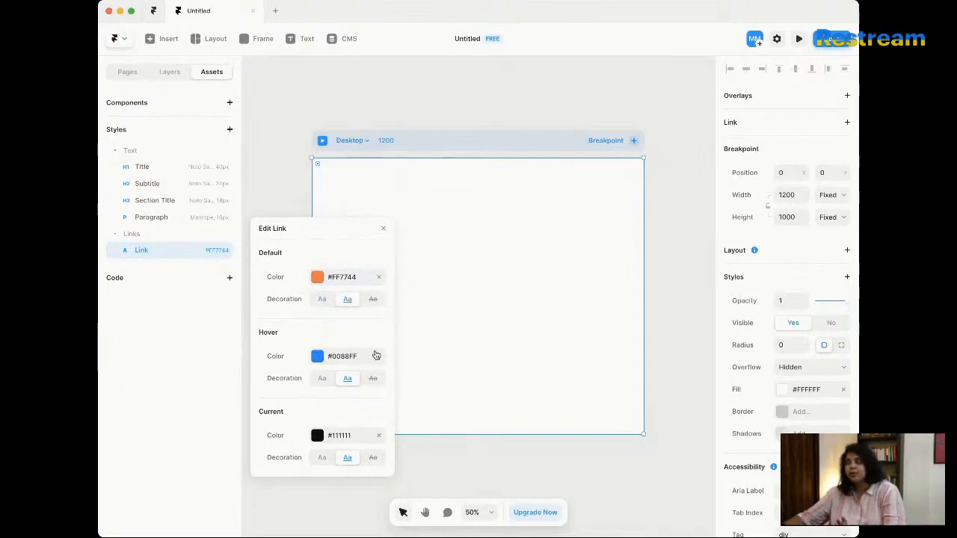
Step: Remove the Link style's hover color and set its current-state color to dark orange #BC4215
click(379, 356)
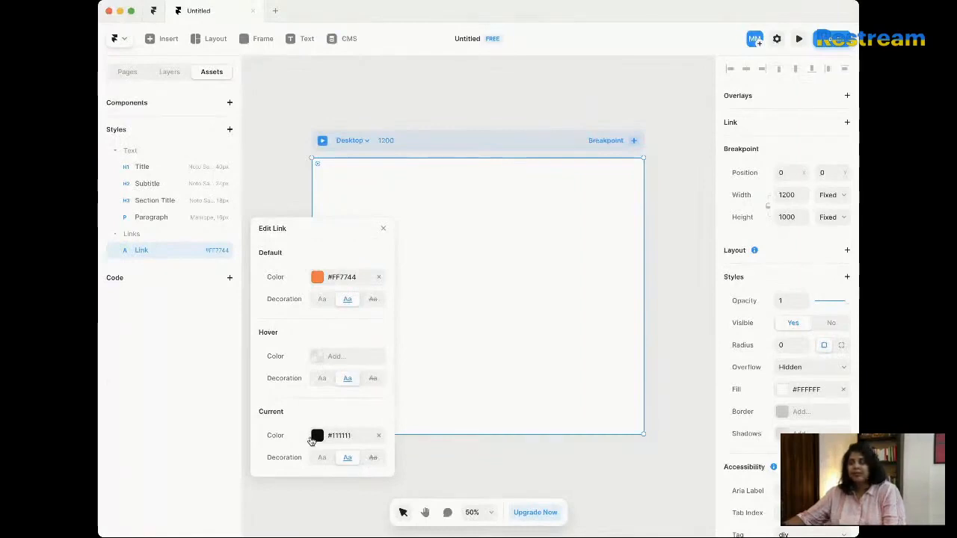
click(317, 436)
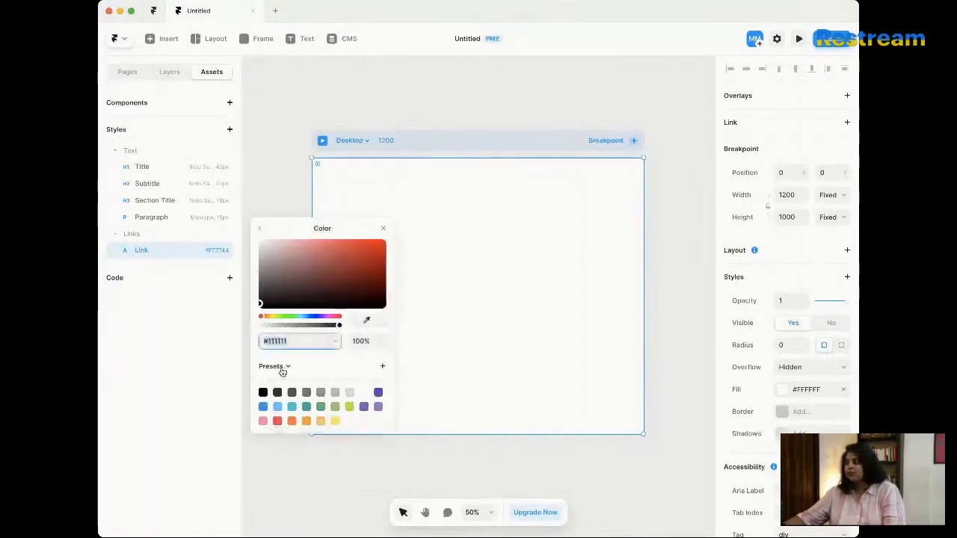
click(289, 423)
click(369, 258)
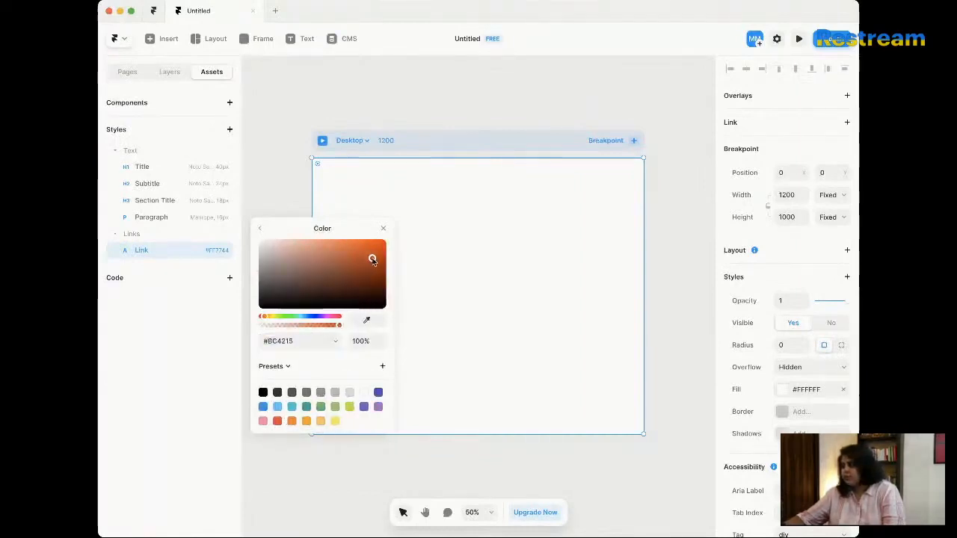
click(260, 232)
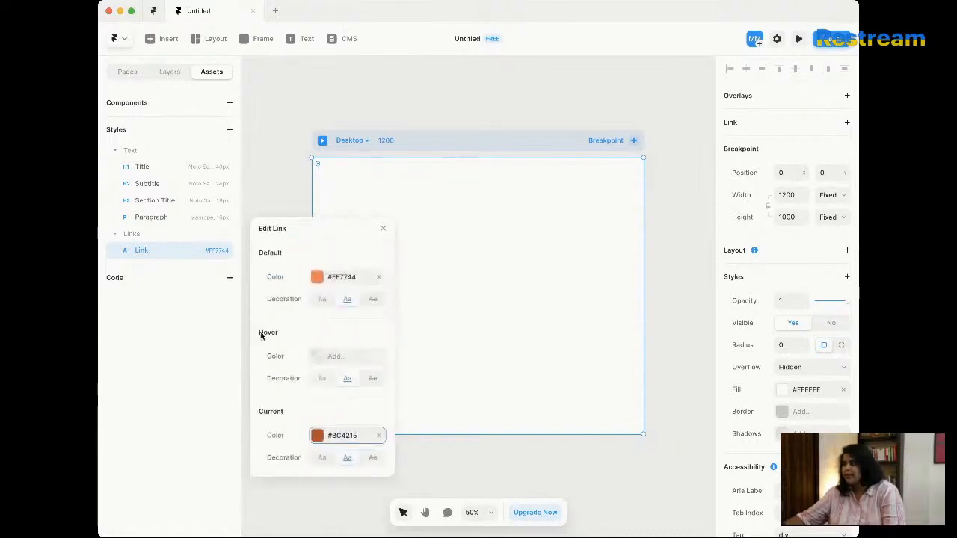
click(384, 229)
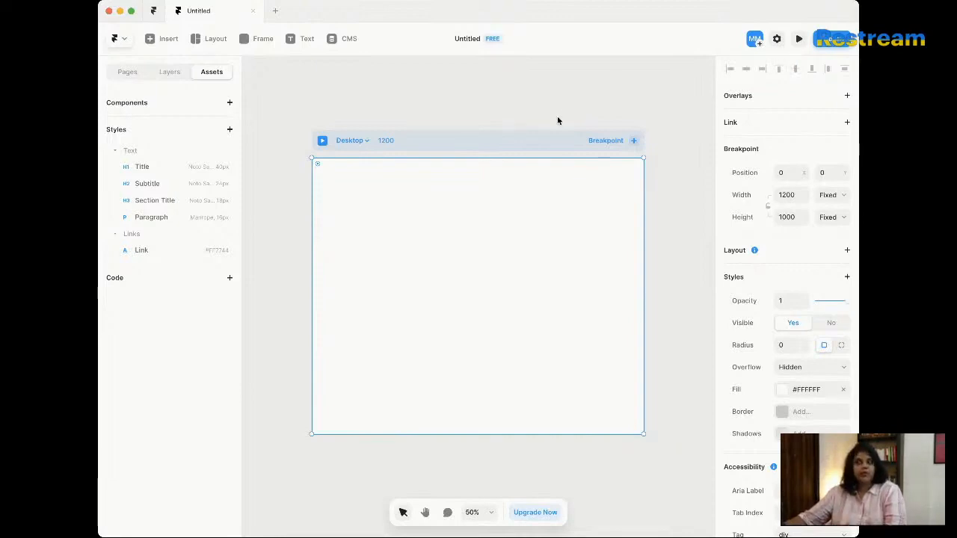
Step: Search the insertable elements for "nav", place the light top bar with logo and three links on the Desktop frame, and align it to the frame's top
click(433, 109)
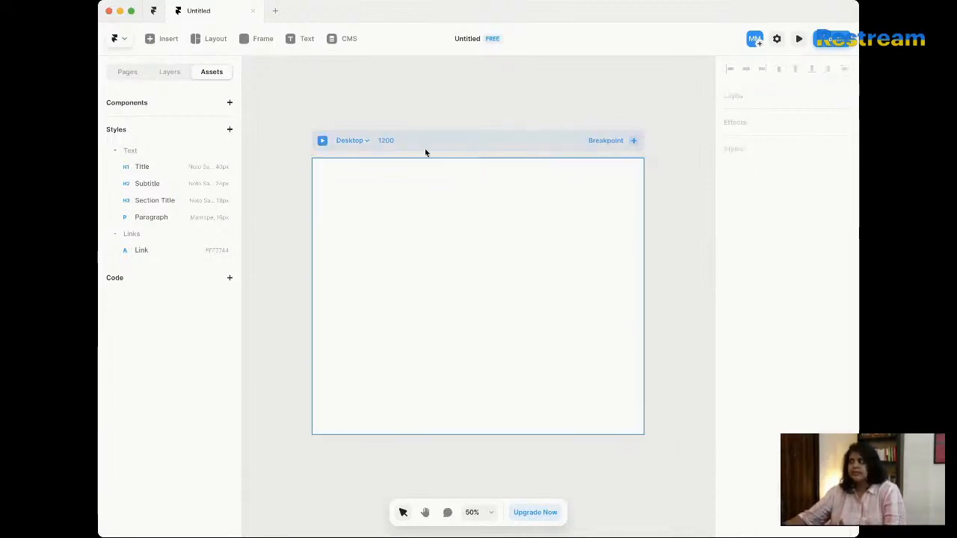
click(126, 71)
click(186, 72)
click(141, 105)
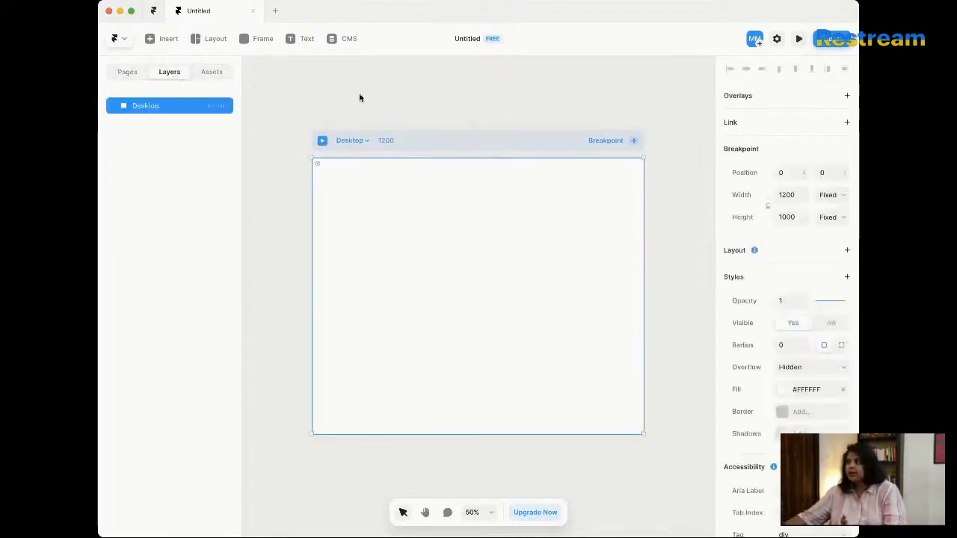
click(173, 40)
mouse_move(171, 105)
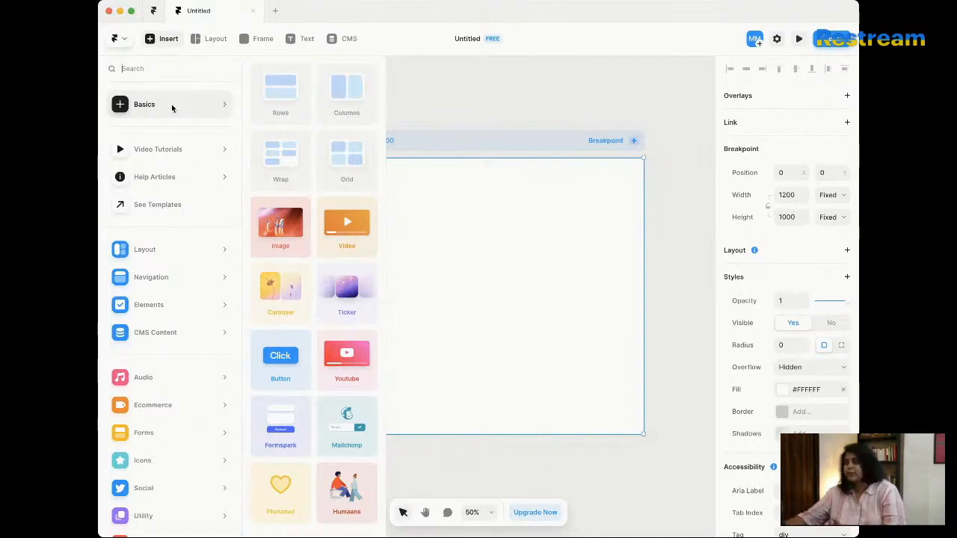
text(navi)
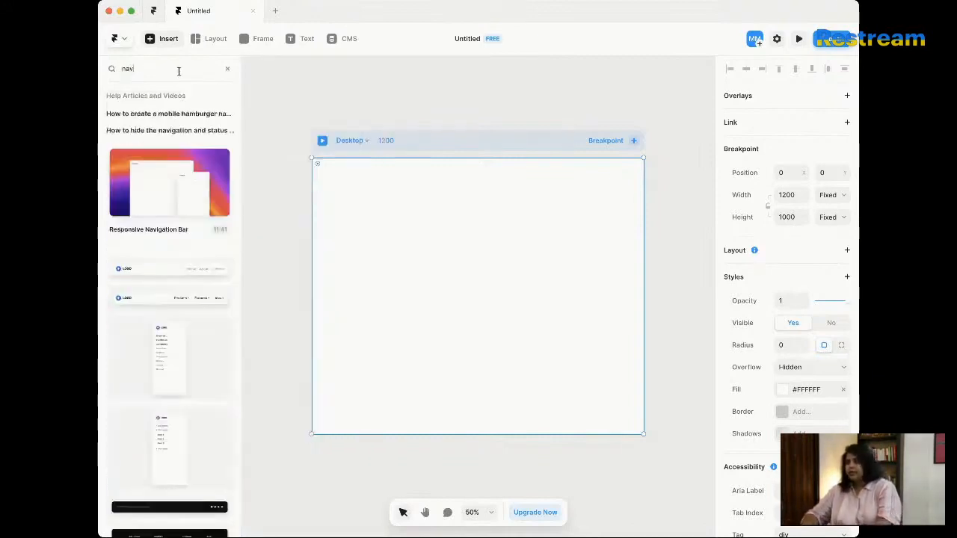
scroll(184, 291, down, 3)
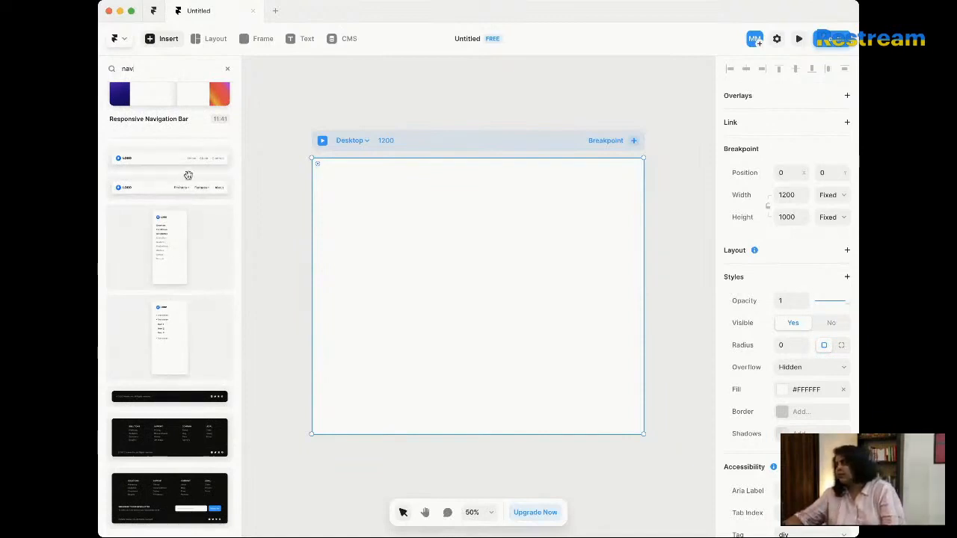
drag(190, 158, 491, 214)
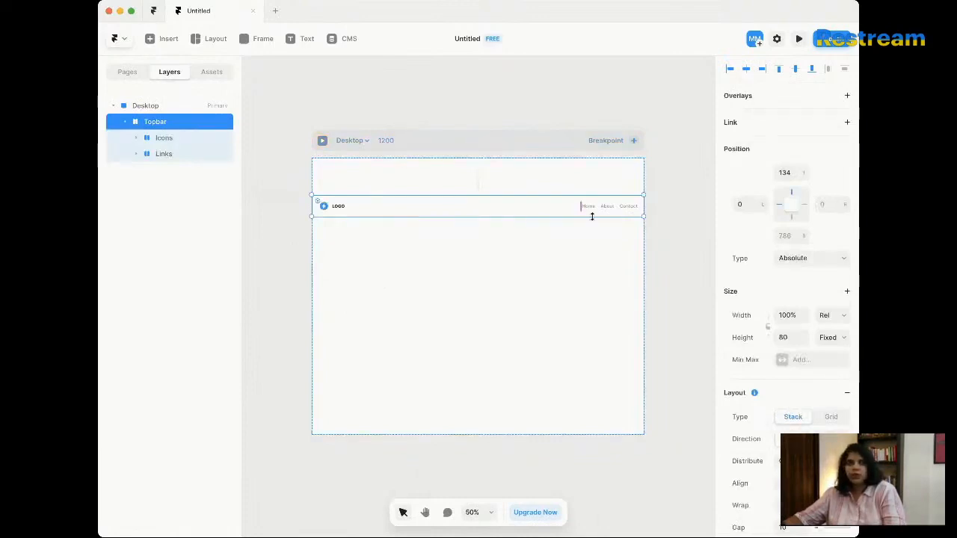
click(780, 70)
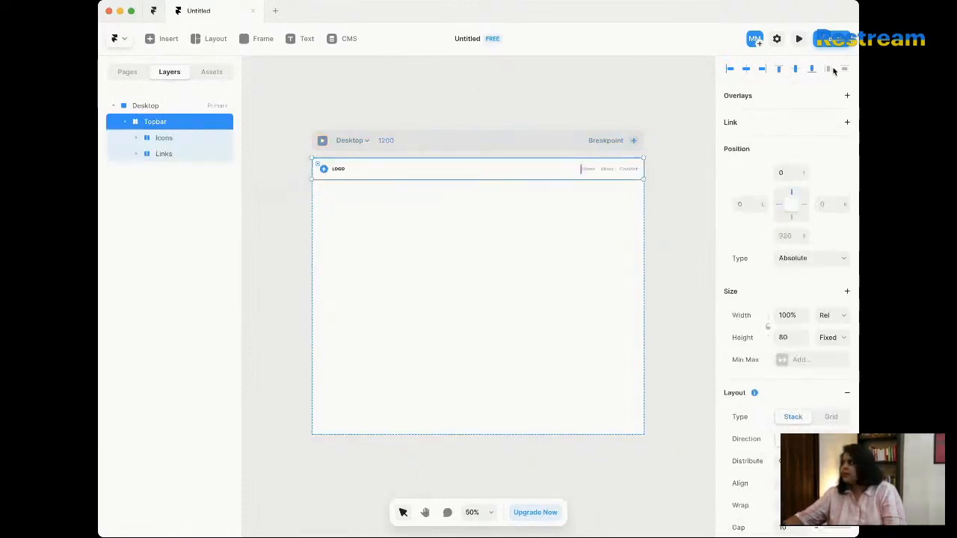
Step: Examine the Topbar's position, size and stack layout settings, and check the project's assets
click(494, 109)
click(503, 179)
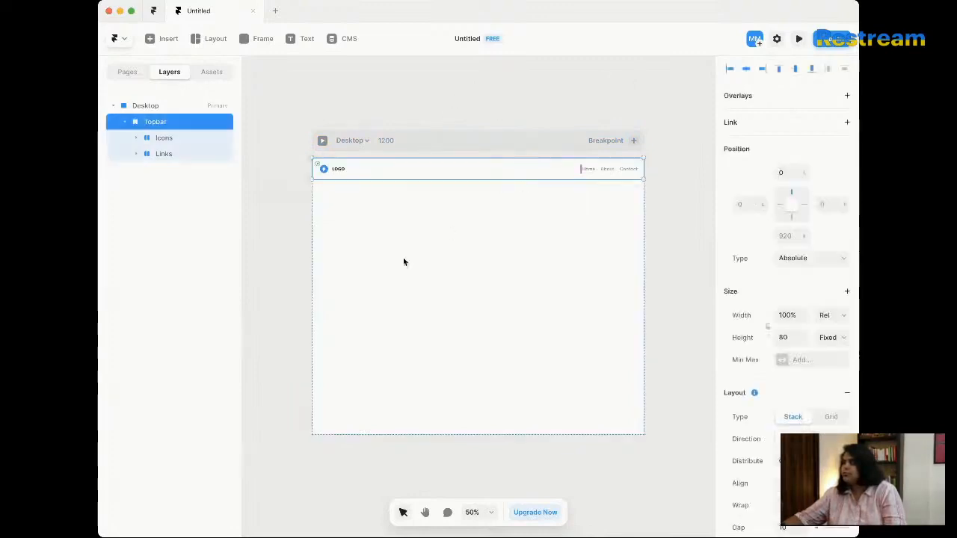
click(249, 263)
click(166, 125)
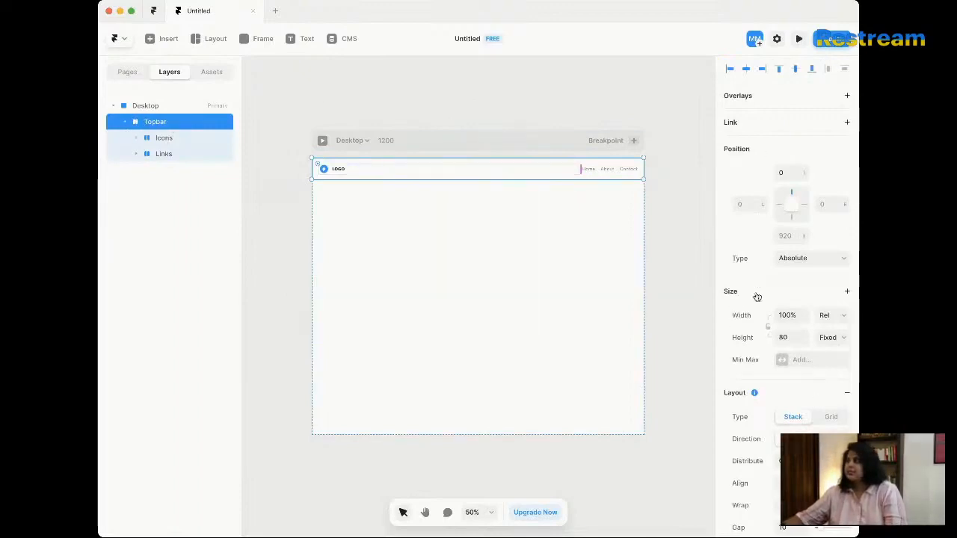
scroll(793, 351, down, 2)
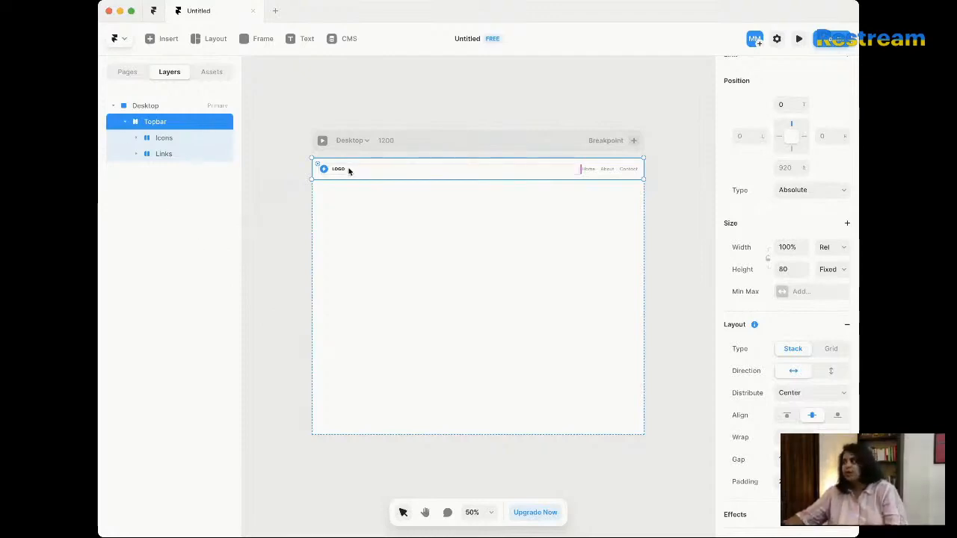
click(292, 213)
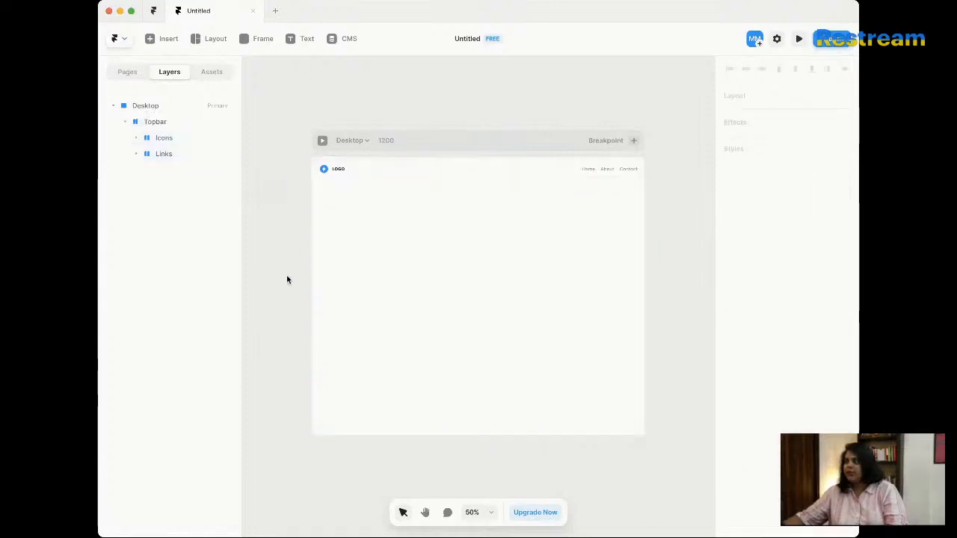
click(213, 72)
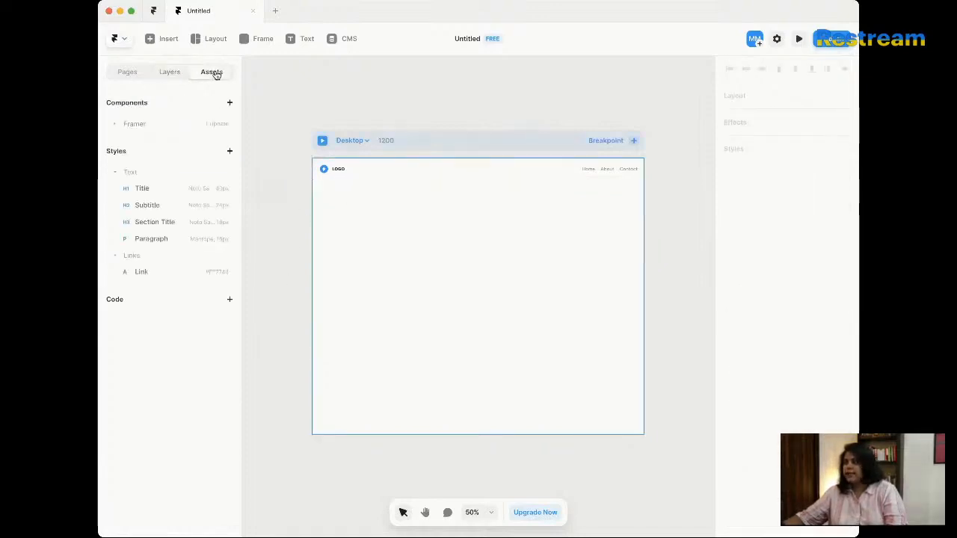
click(170, 72)
Step: Search the insertable elements for "her", look through the hero sections, and clear the search
click(167, 39)
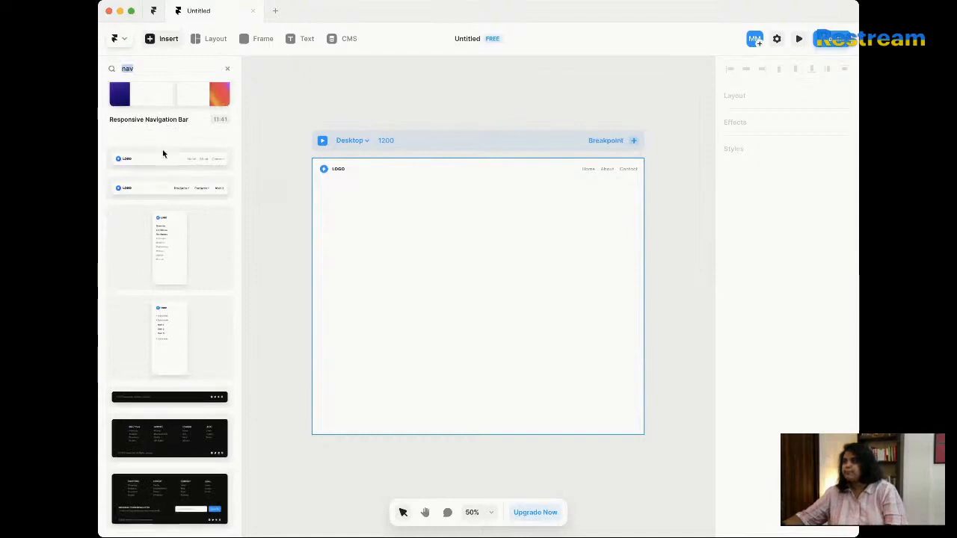
text(her)
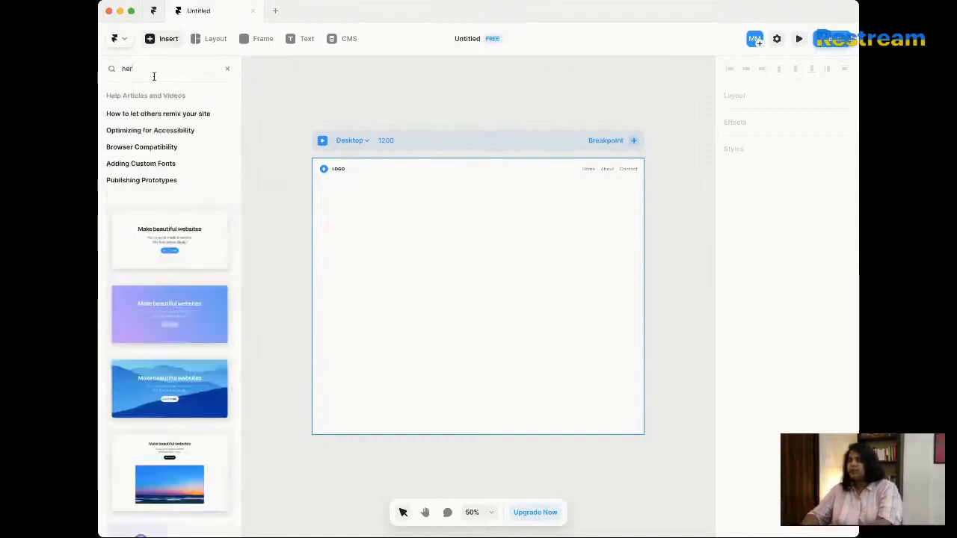
scroll(189, 279, down, 2)
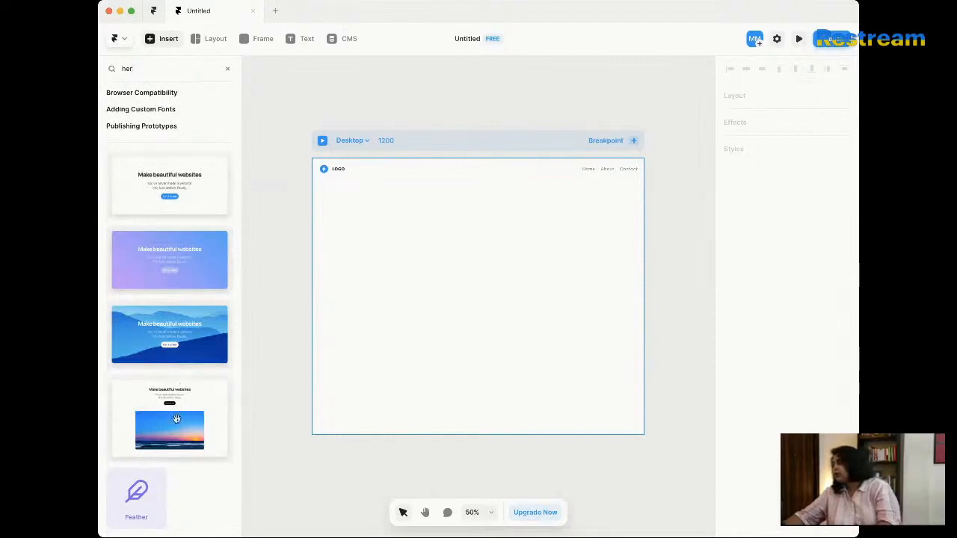
click(228, 71)
Step: Browse the ready-made layout sections and place the hero with the sunset video on the Desktop frame below the top bar, about 111 px from the top
click(205, 42)
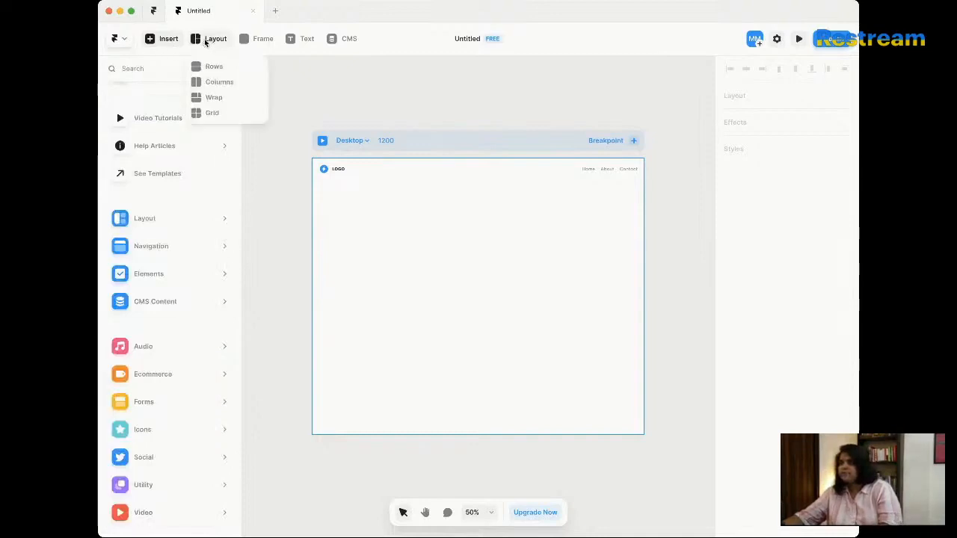
click(151, 38)
click(152, 39)
click(160, 37)
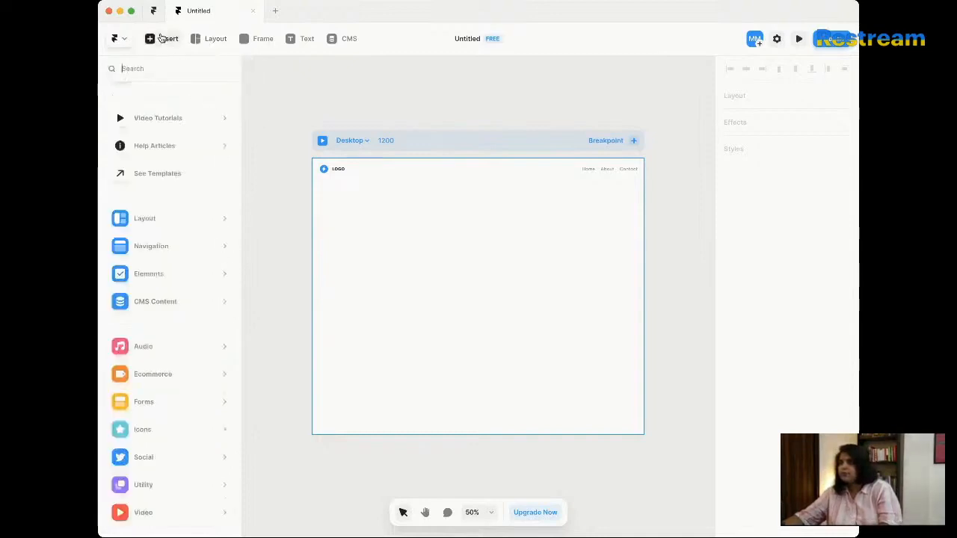
mouse_move(190, 222)
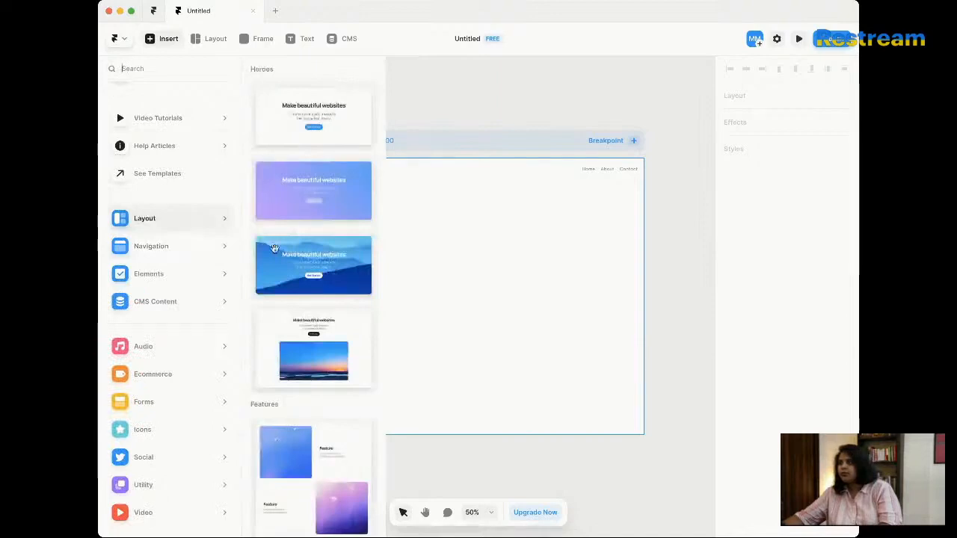
scroll(320, 306, down, 5)
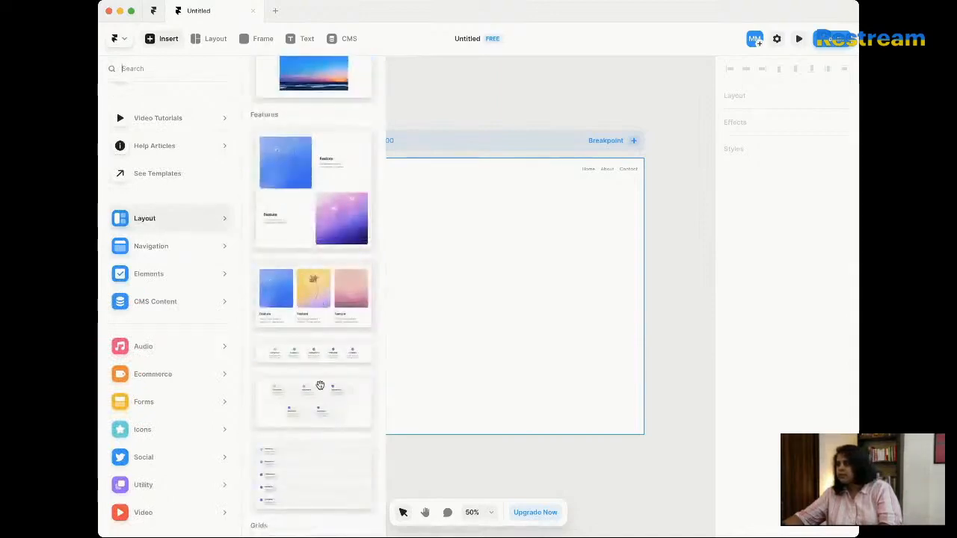
scroll(322, 389, down, 4)
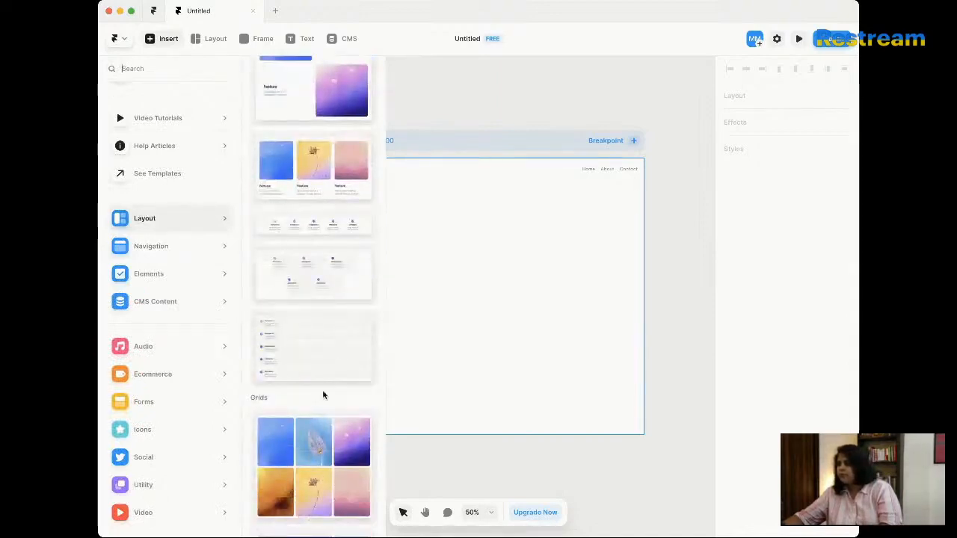
scroll(323, 395, down, 3)
scroll(311, 426, up, 2)
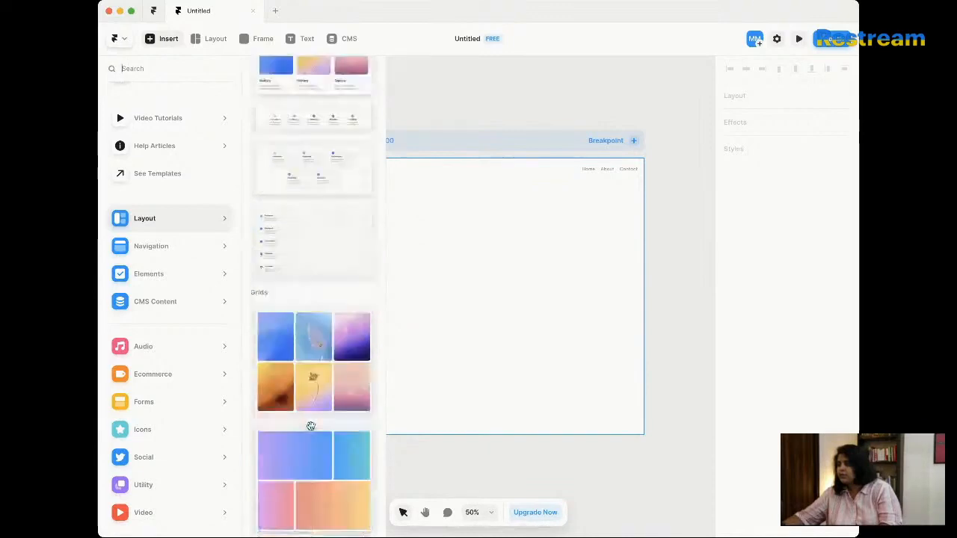
scroll(311, 427, up, 10)
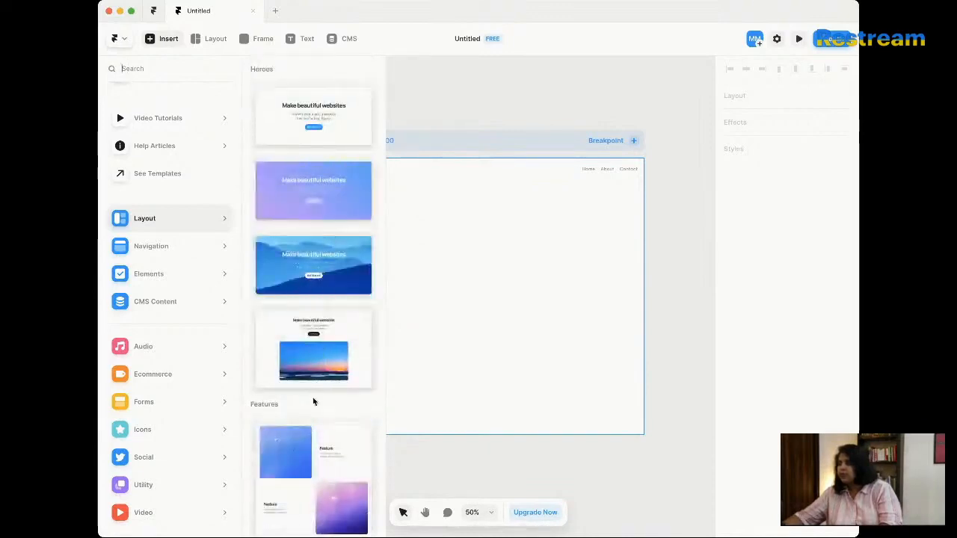
drag(308, 338, 483, 341)
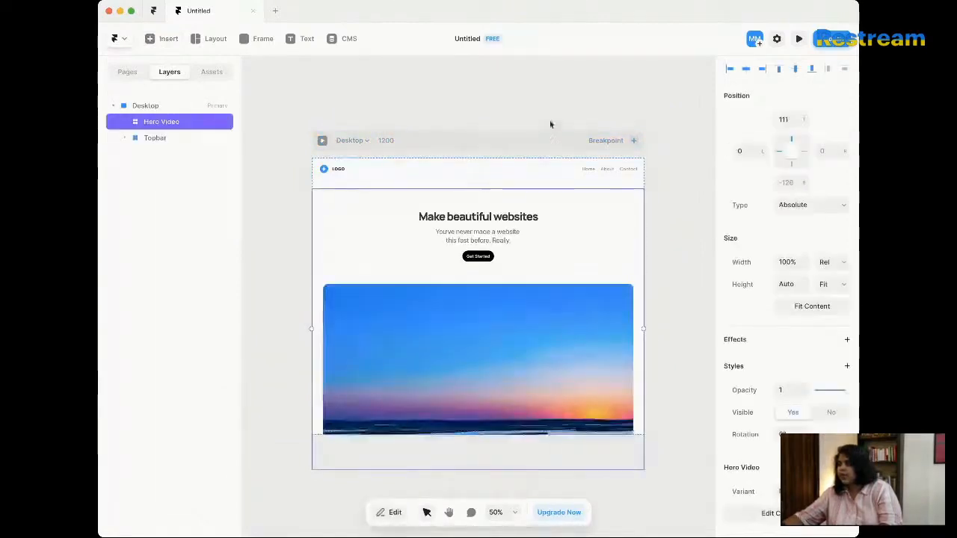
click(689, 266)
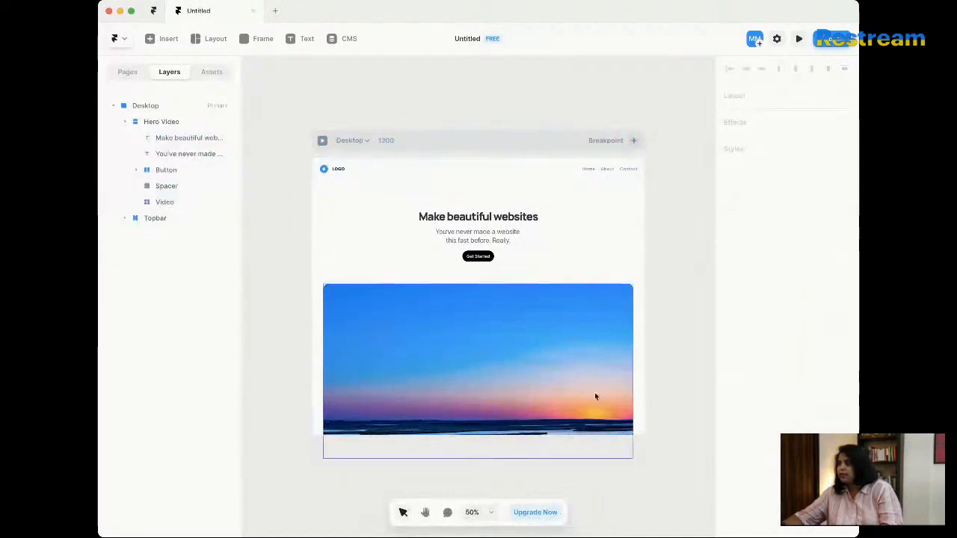
click(619, 212)
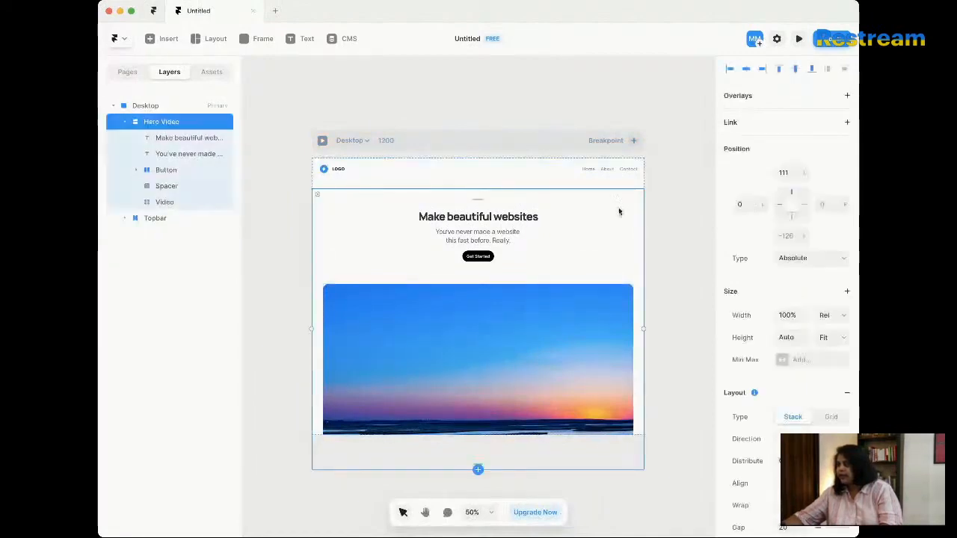
Step: Align the hero section to the Desktop frame's top, and reposition it directly below the top bar, about 80 px down
click(782, 69)
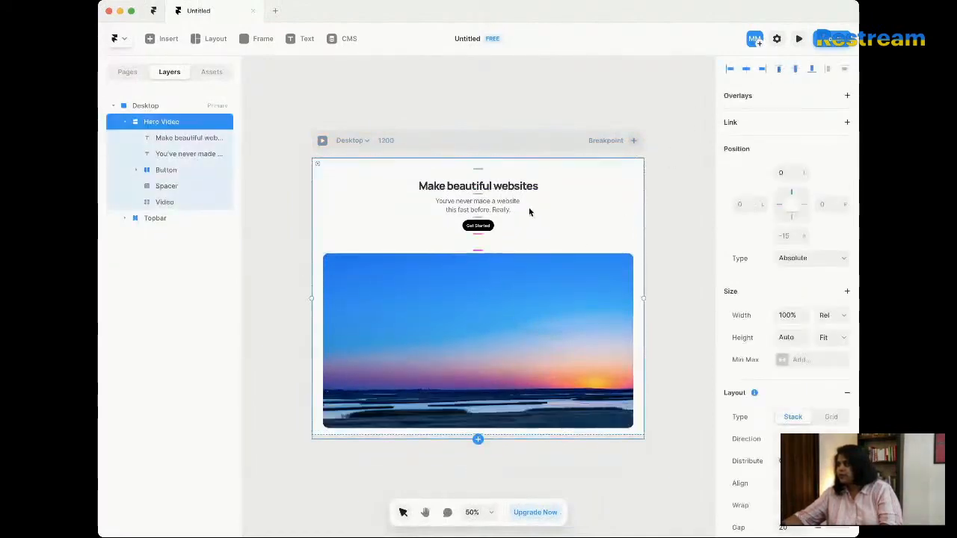
drag(595, 171, 596, 192)
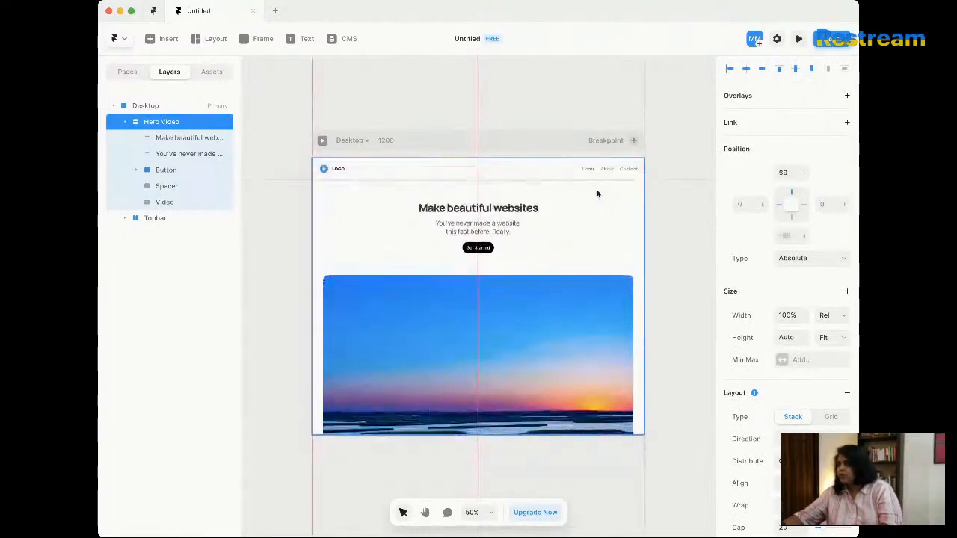
click(675, 252)
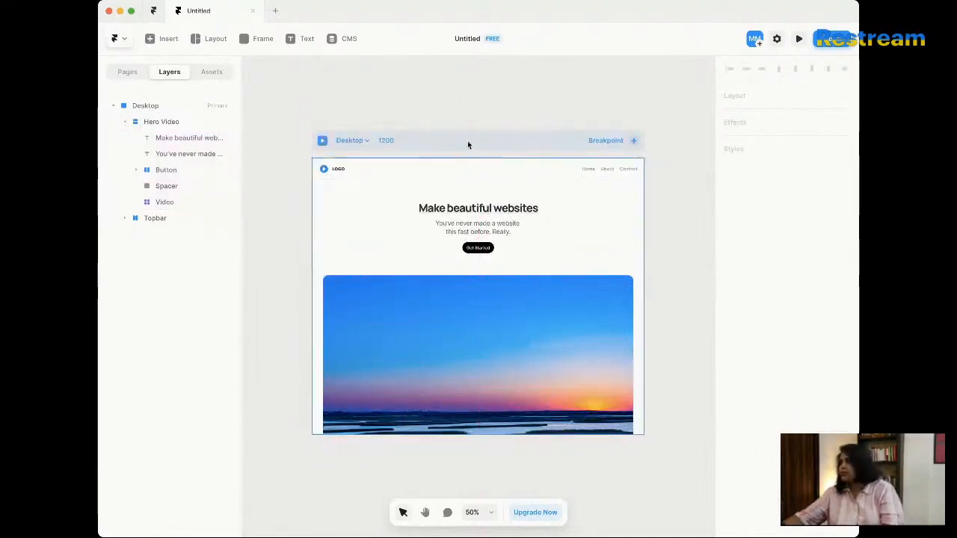
Step: Give the Desktop frame a vertical stack layout with a gap of 10, and check the Topbar and Hero Video layers' settings
click(491, 142)
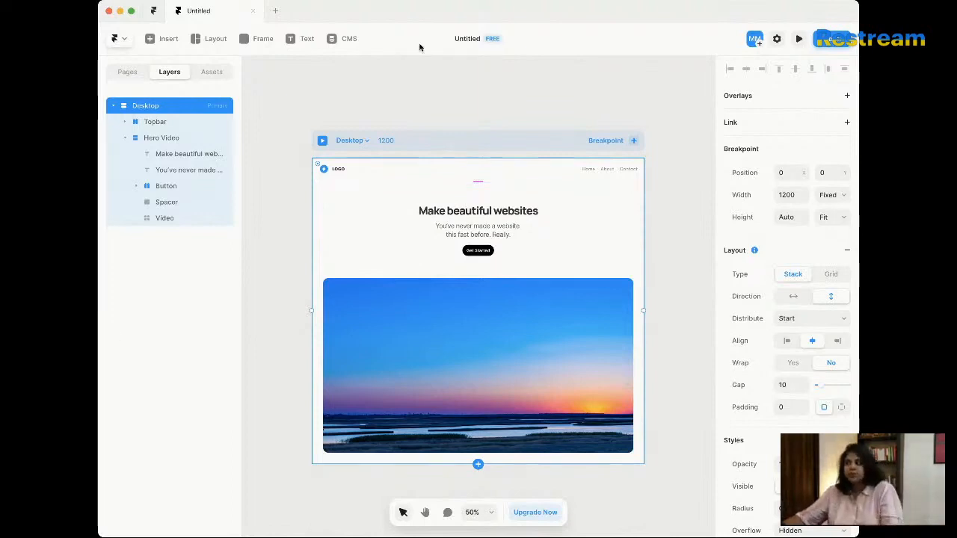
scroll(300, 146, down, 4)
click(125, 140)
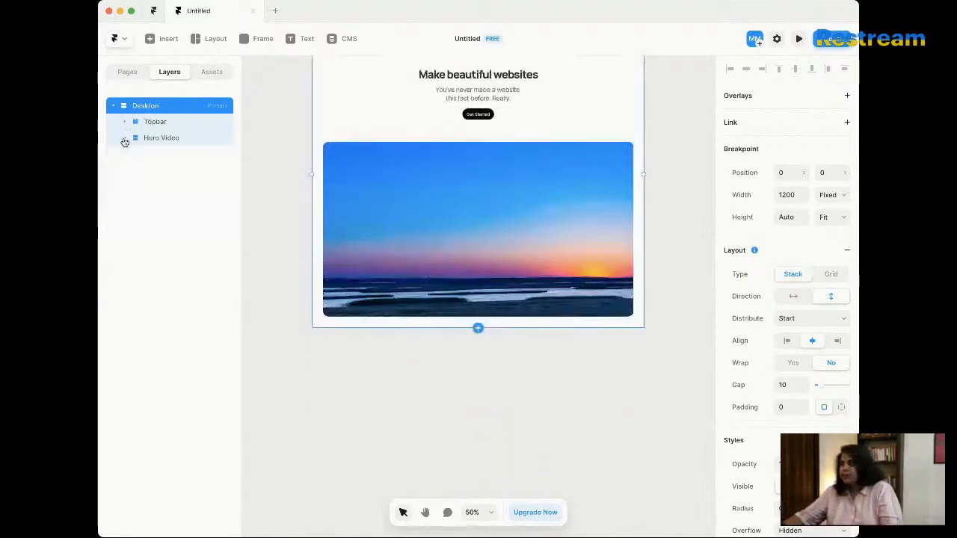
click(169, 124)
click(124, 122)
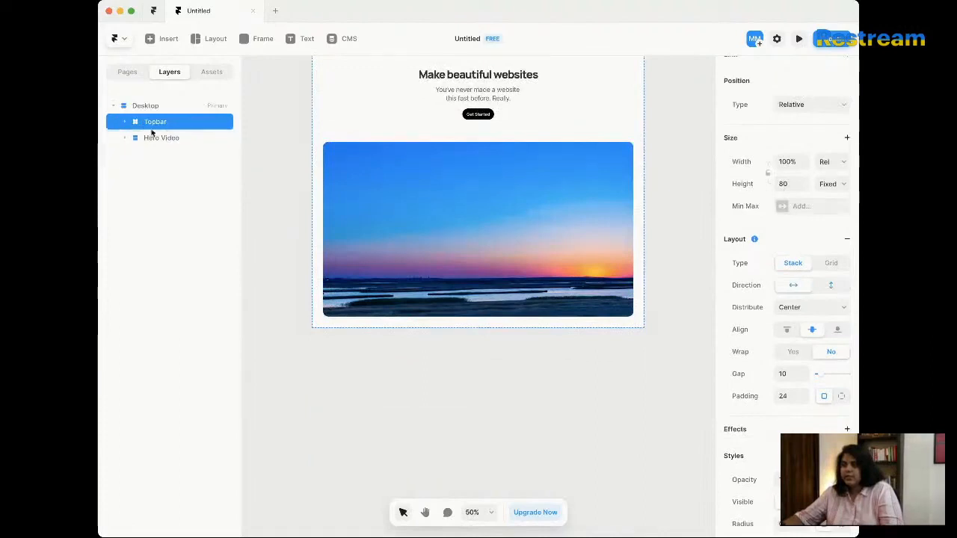
click(165, 142)
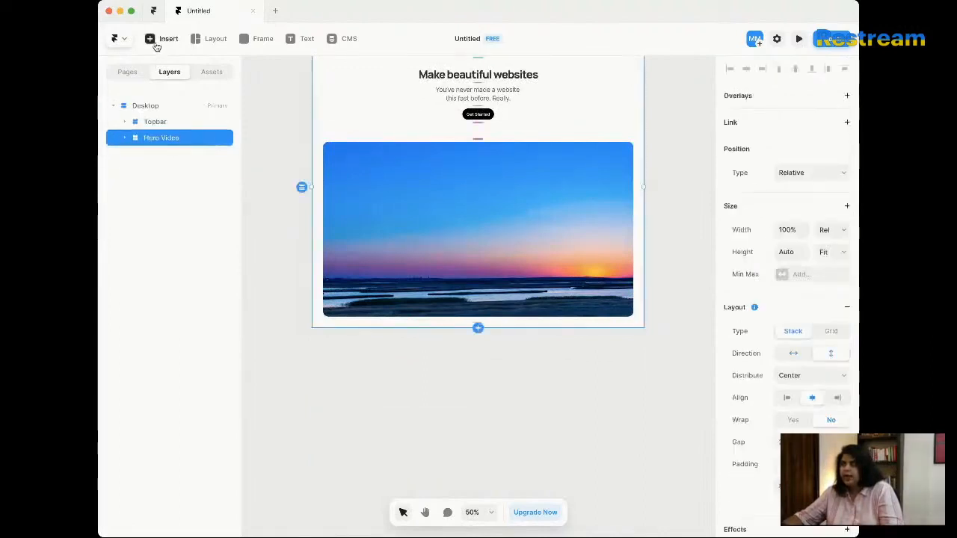
Step: Place the ready-made single-row section of five features directly below the hero on the Desktop frame
click(157, 41)
mouse_move(175, 216)
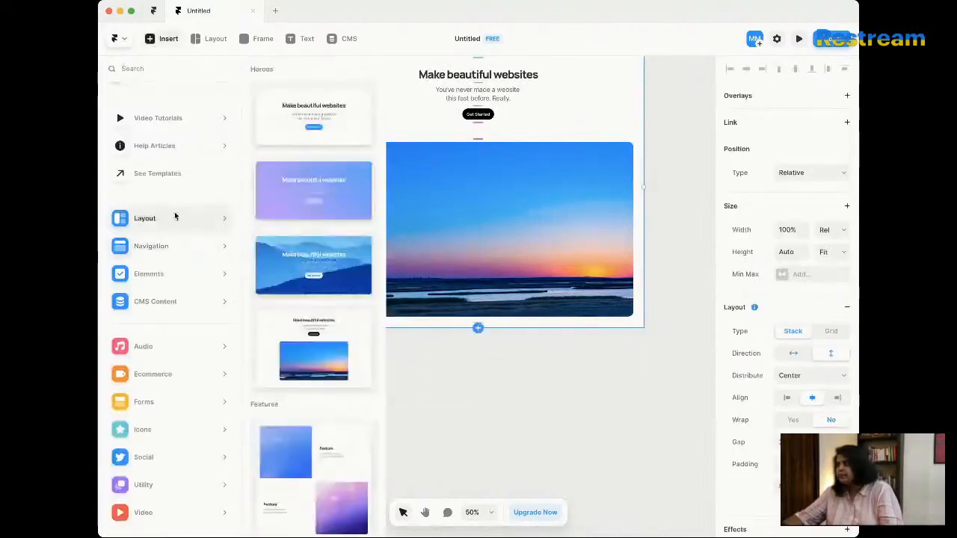
scroll(298, 330, down, 5)
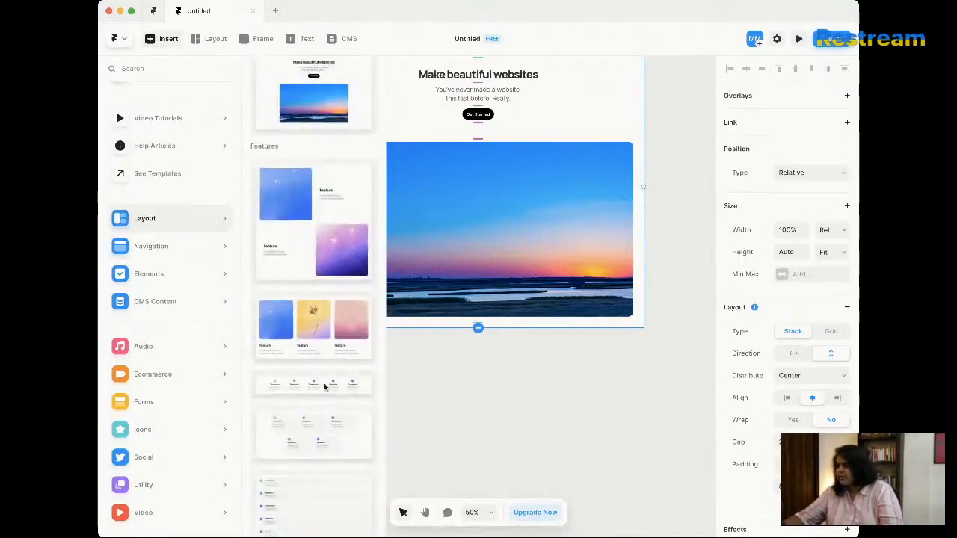
drag(325, 387, 490, 327)
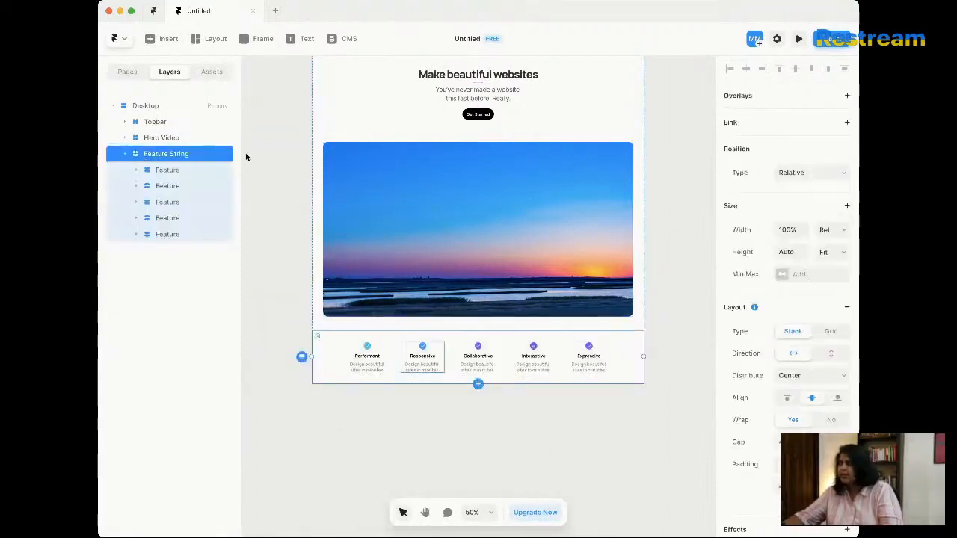
Step: Duplicate the Expressive feature in the feature row, and remove the copy
click(173, 235)
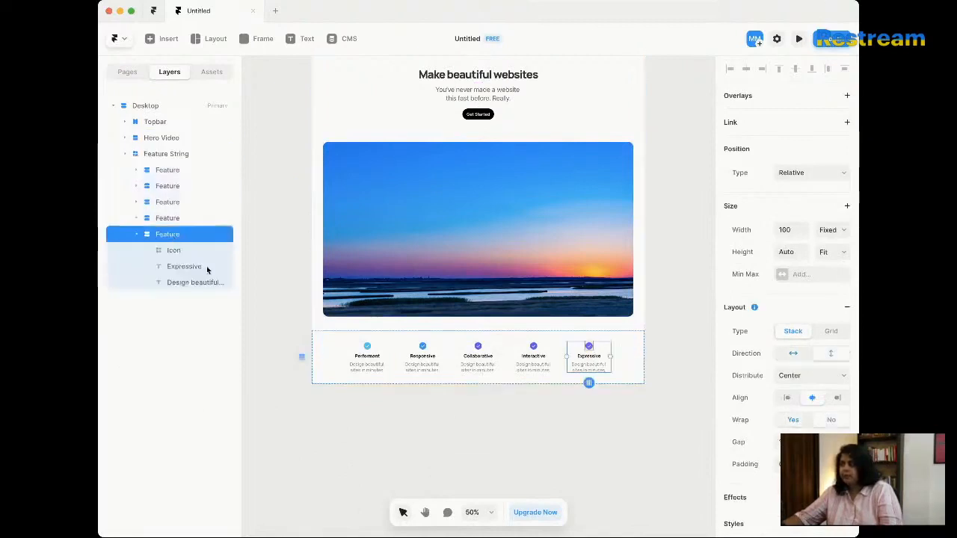
key(super+d)
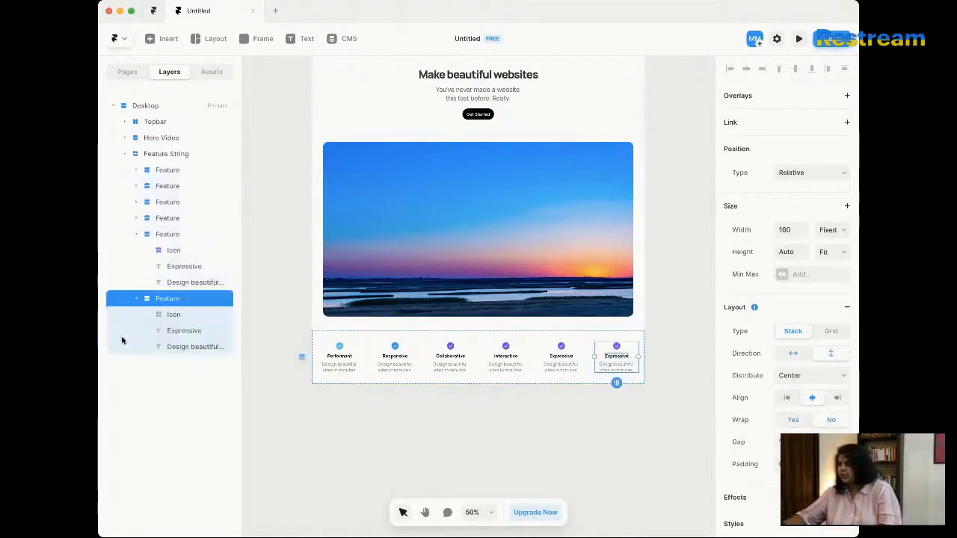
key(BackSpace)
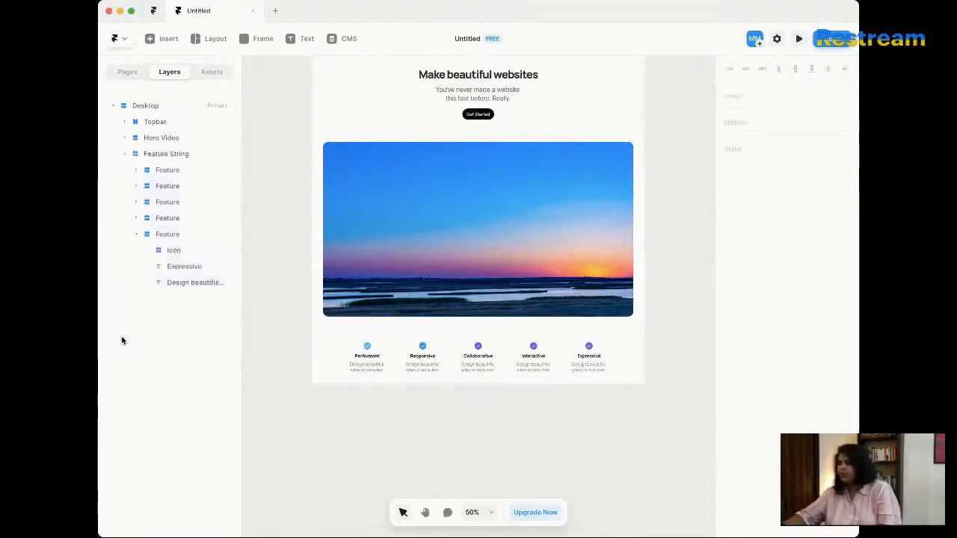
Step: Delete the Expressive feature from the feature row, and collapse the Feature String layer
click(180, 236)
click(136, 234)
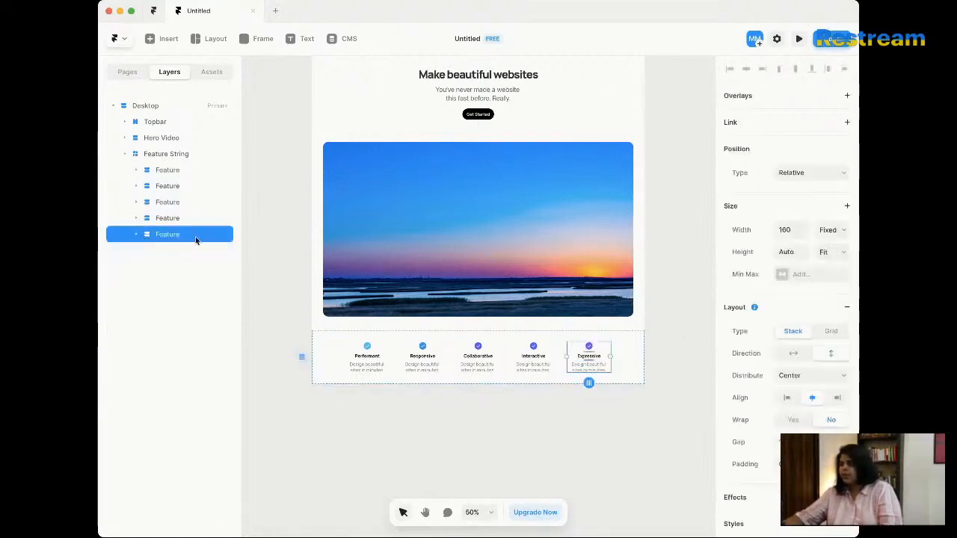
key(BackSpace)
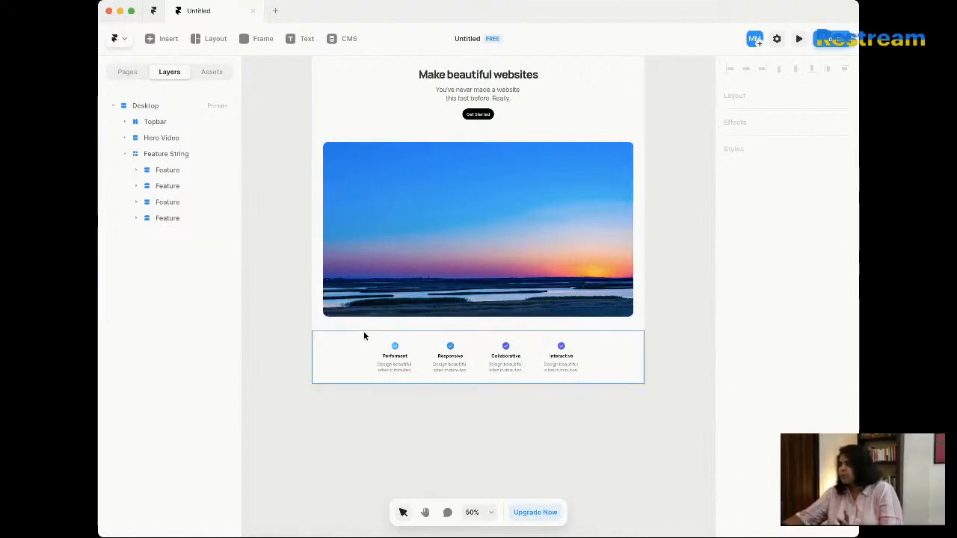
click(138, 155)
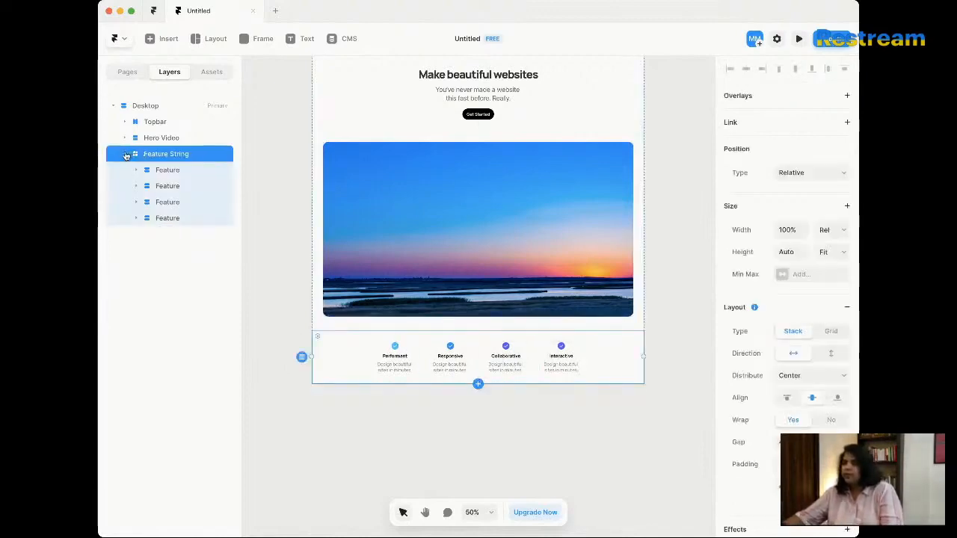
click(125, 153)
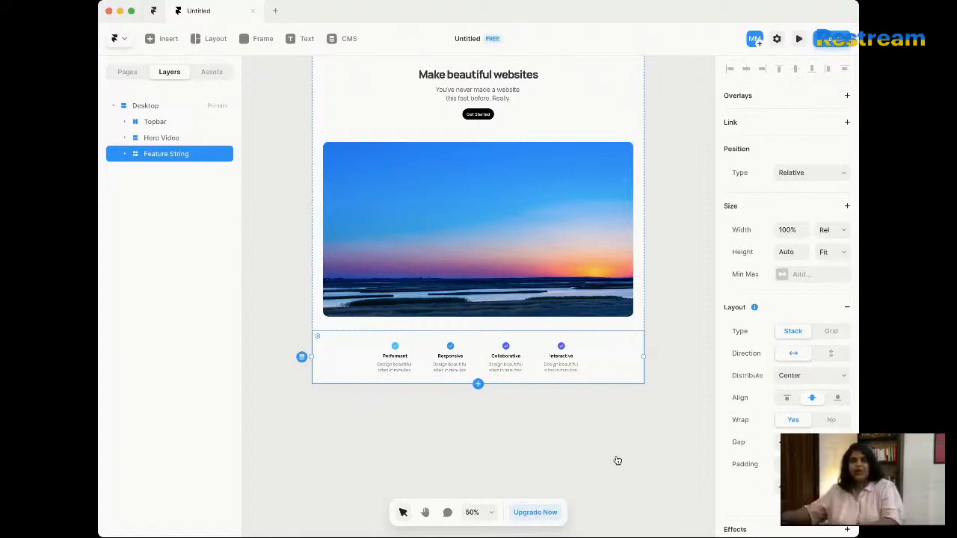
Step: Browse the ready-made layout sections and elements, and place the six-logo card grid below the feature row on the Desktop frame
click(212, 72)
click(169, 72)
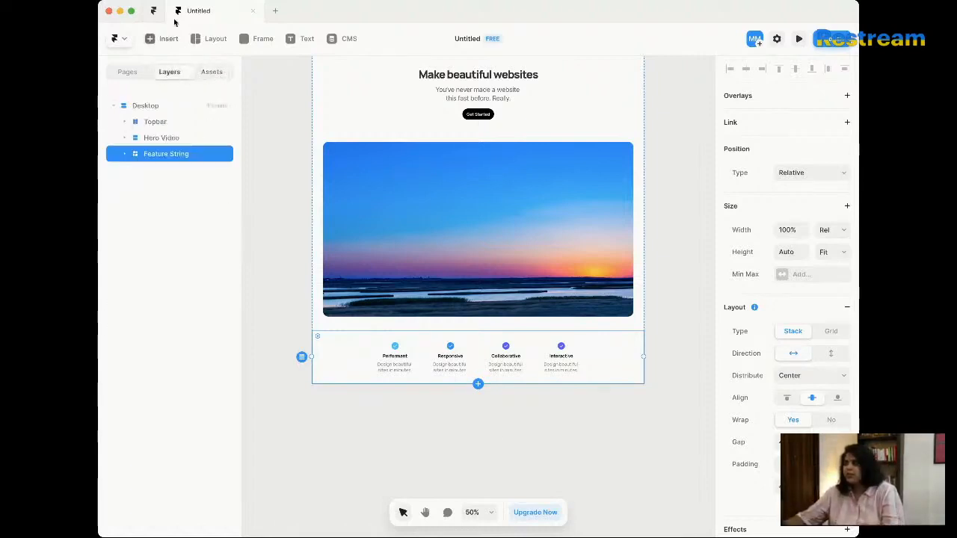
click(163, 38)
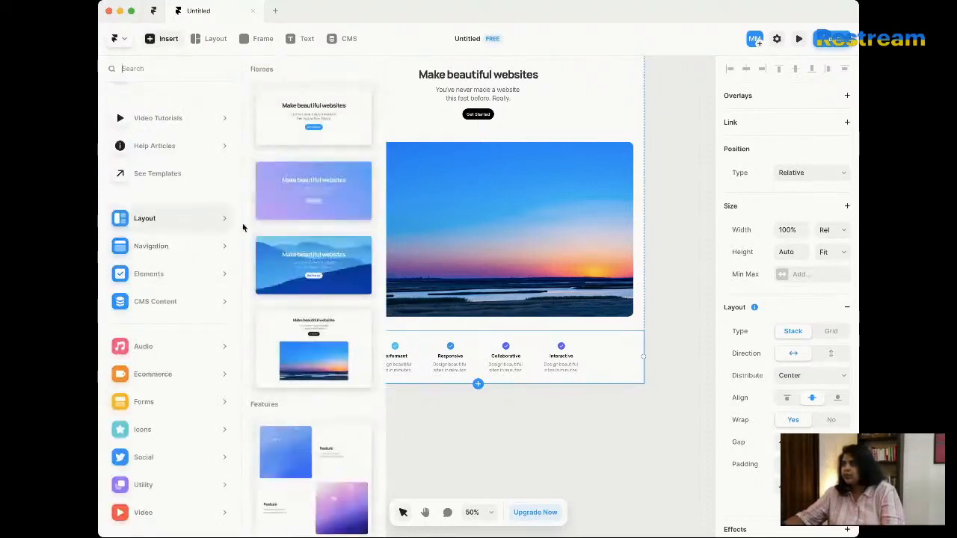
scroll(320, 308, down, 10)
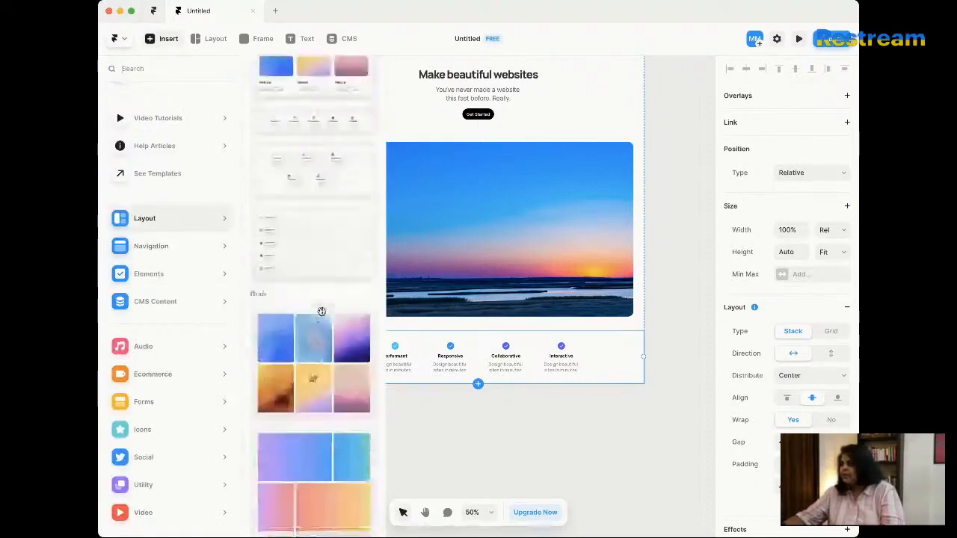
scroll(322, 311, down, 3)
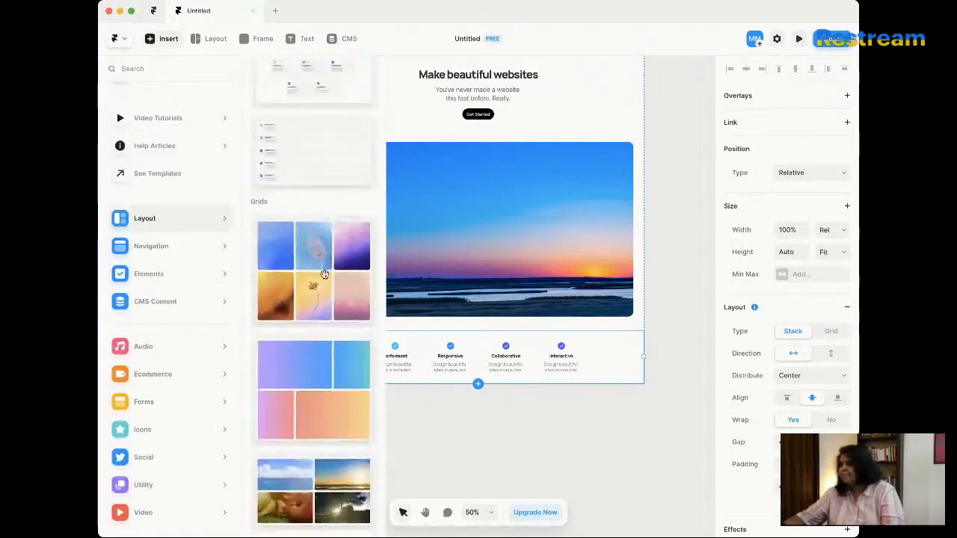
mouse_move(181, 282)
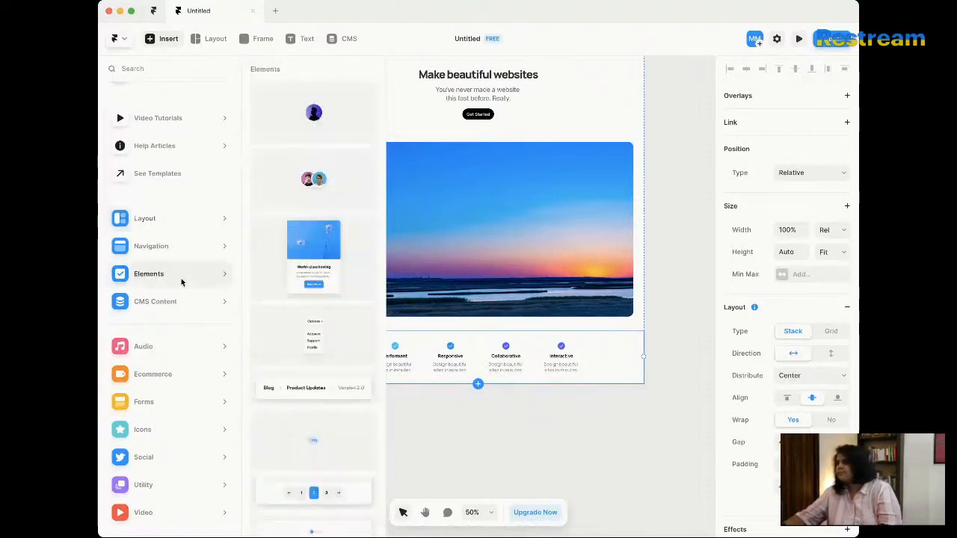
scroll(313, 292, down, 5)
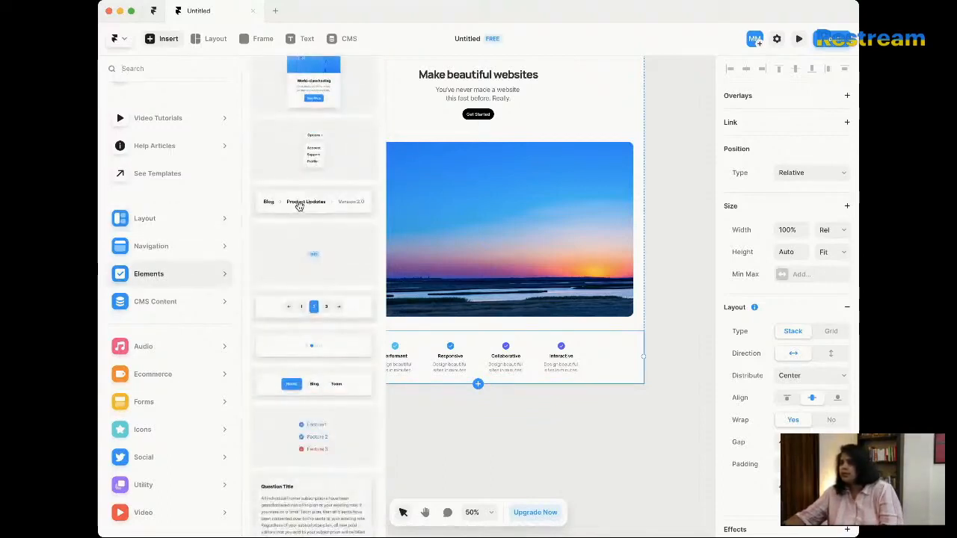
scroll(329, 274, down, 15)
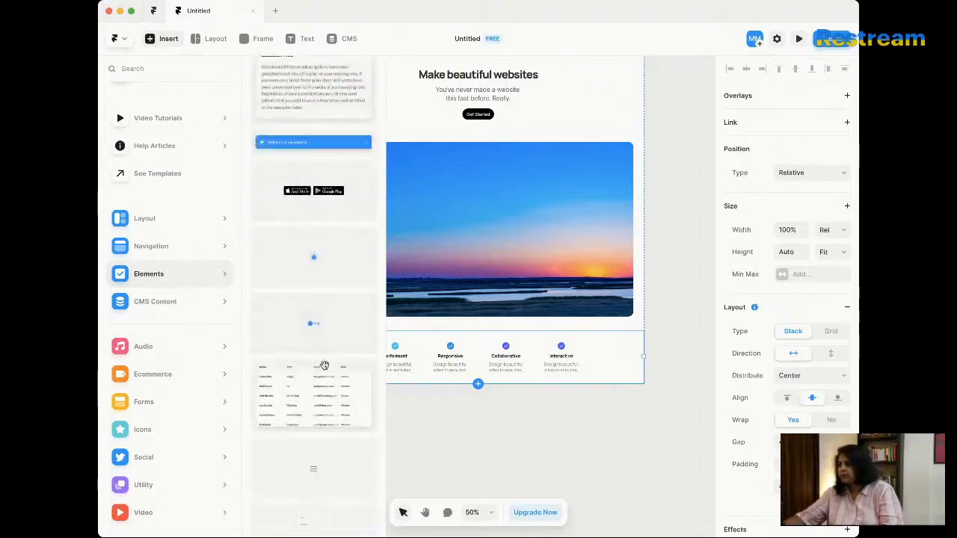
scroll(315, 377, down, 3)
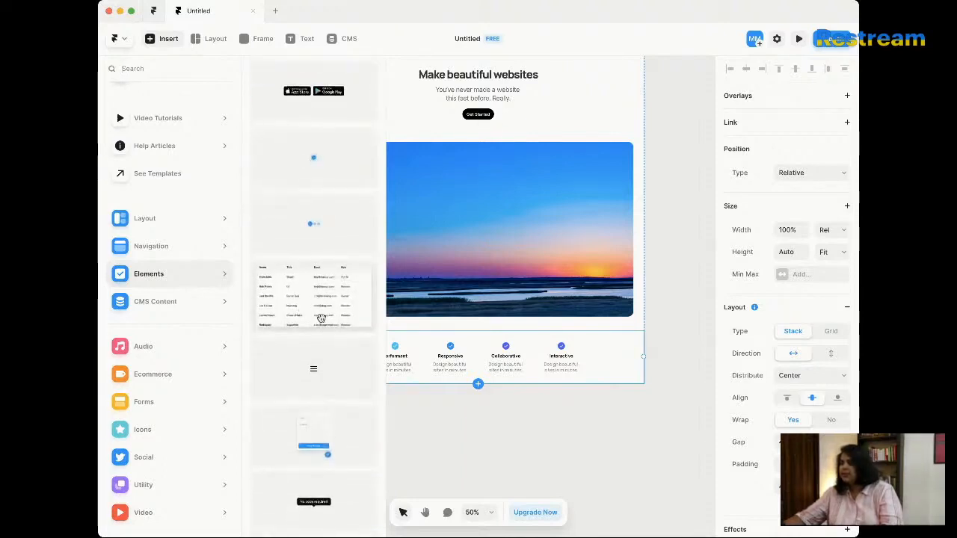
scroll(319, 318, down, 2)
scroll(319, 318, down, 8)
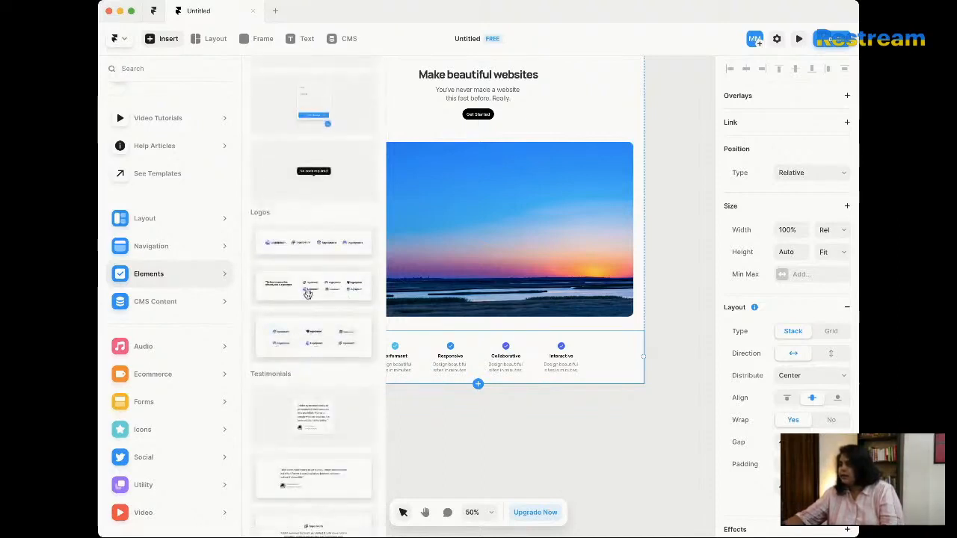
drag(297, 334, 455, 385)
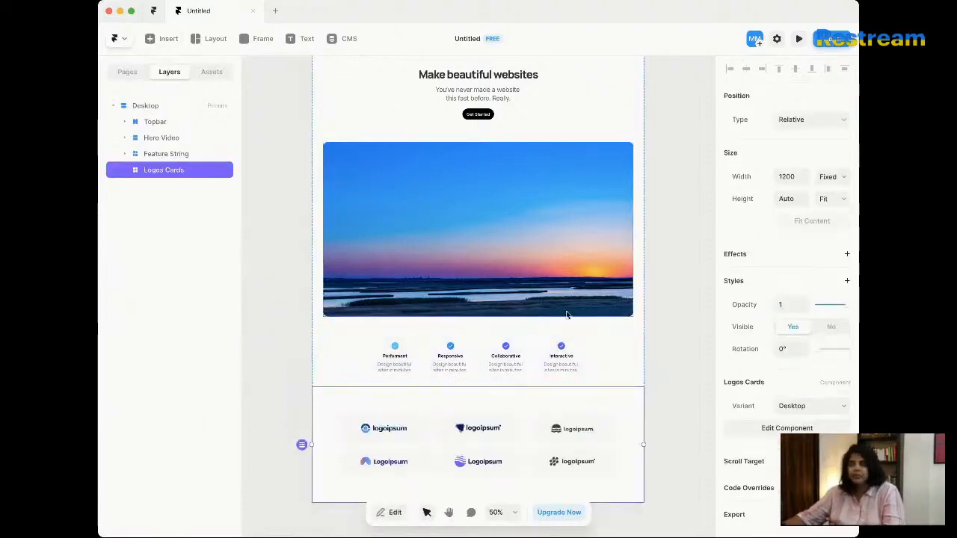
Step: Move the Logos Cards section above the Feature String in the layer order, and check the project's assets
scroll(566, 314, down, 5)
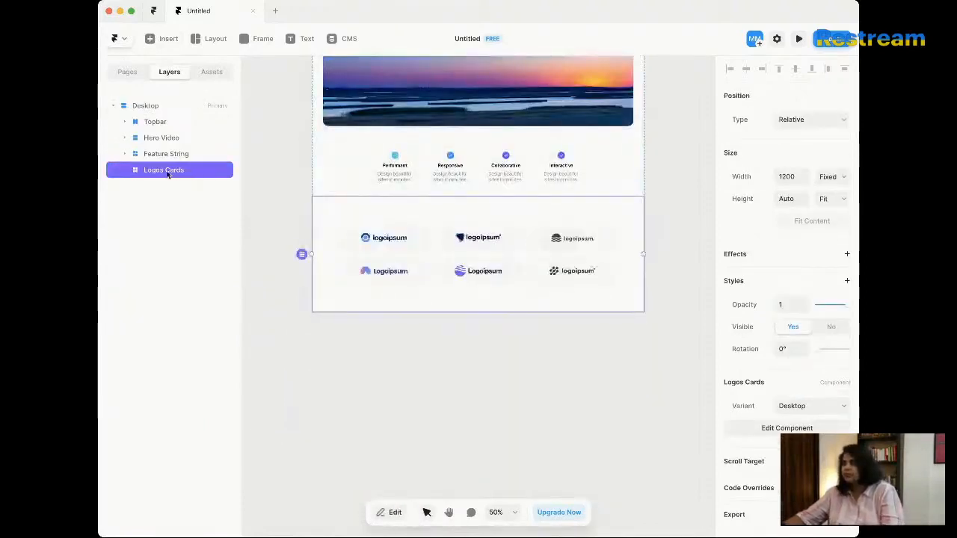
drag(166, 166, 163, 153)
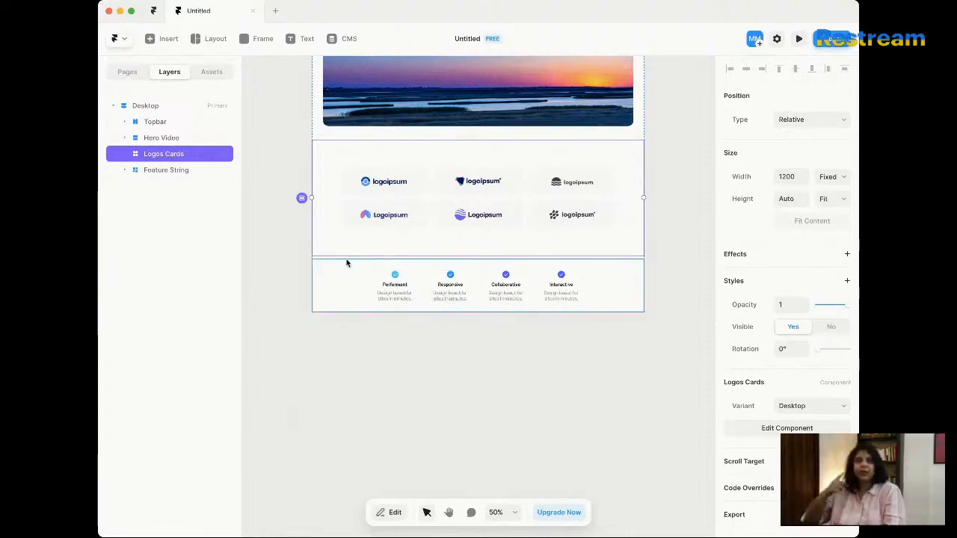
click(214, 75)
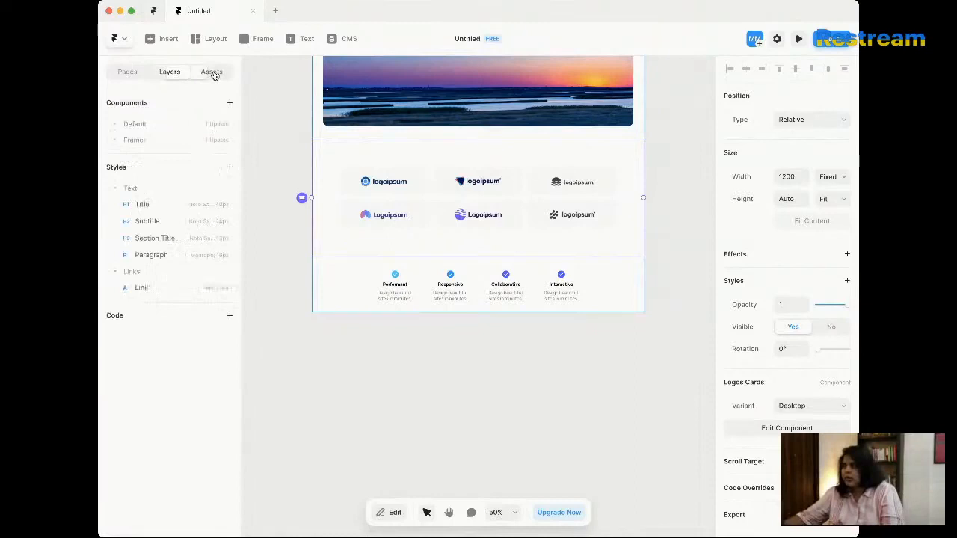
click(171, 72)
Step: Place the ready-made three-card image feature row between the Logos Cards section and the Feature String on the Desktop frame
click(169, 39)
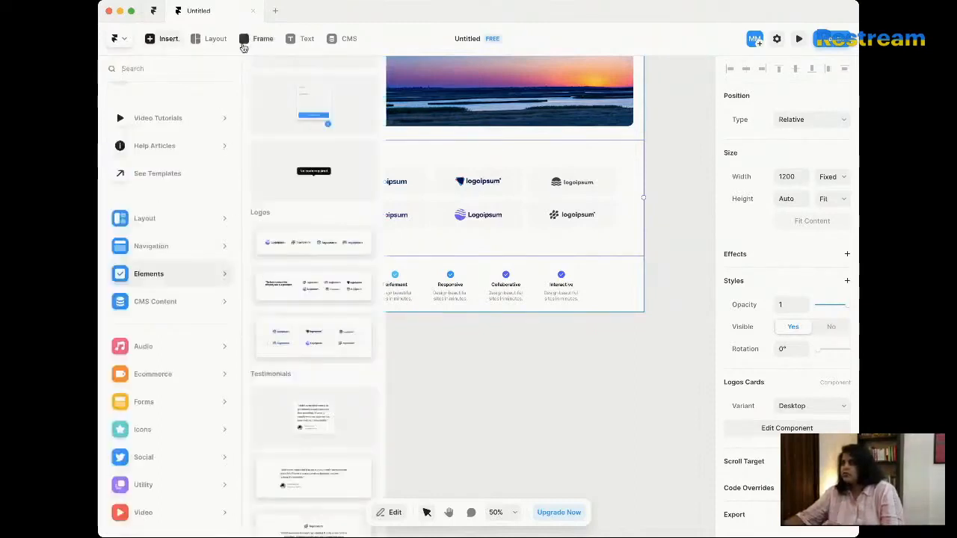
scroll(316, 303, down, 5)
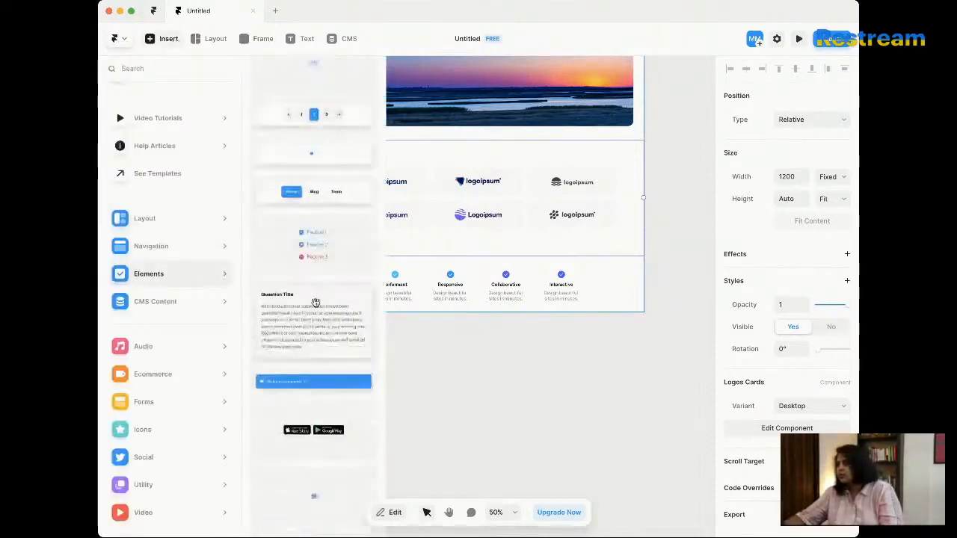
mouse_move(173, 250)
mouse_move(177, 222)
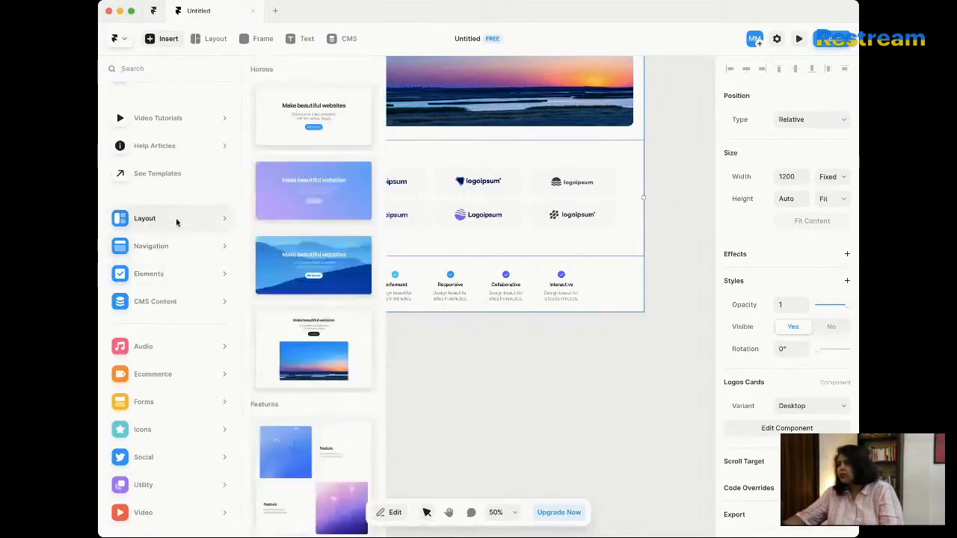
scroll(327, 300, down, 10)
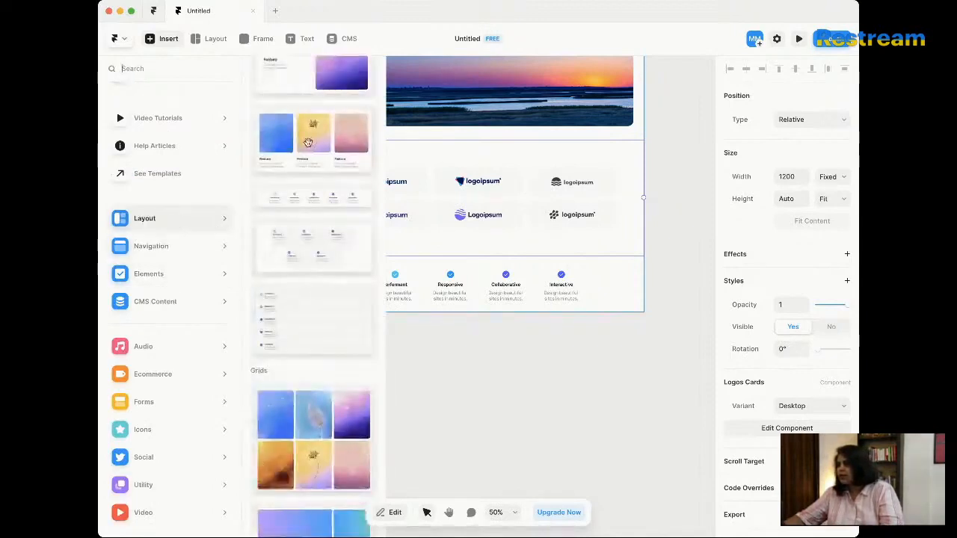
drag(300, 141, 464, 256)
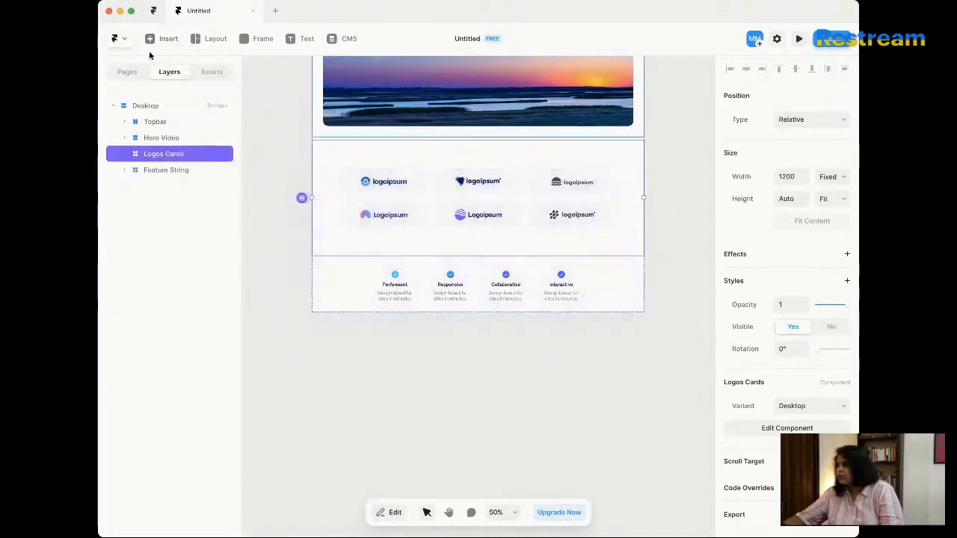
Step: Delete the Feature String section below the three feature cards, and collapse the Feature Row layer
scroll(648, 329, down, 4)
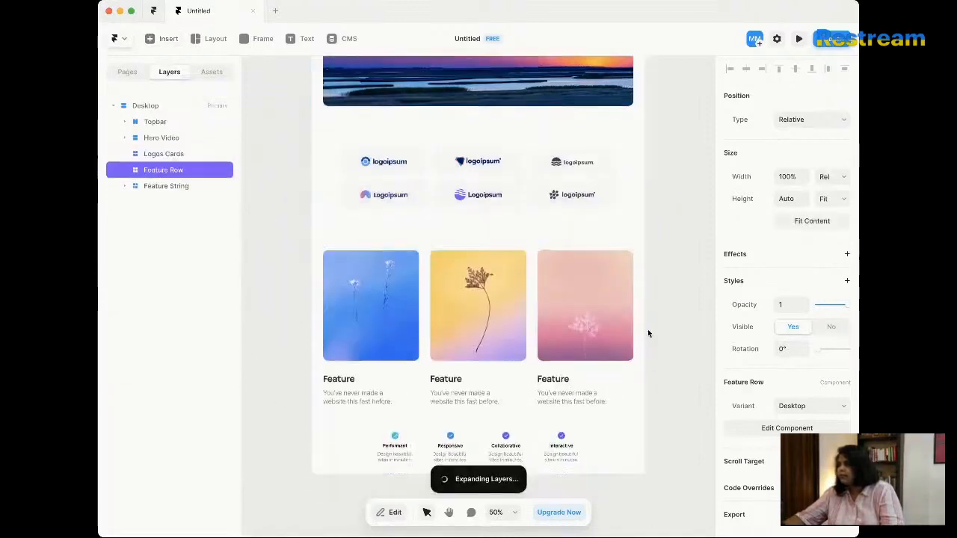
click(328, 299)
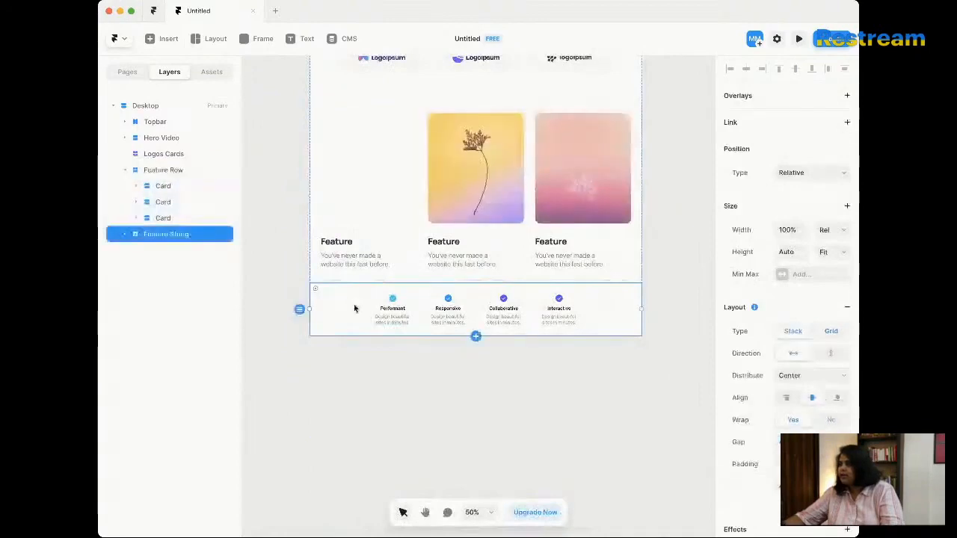
key(Delete)
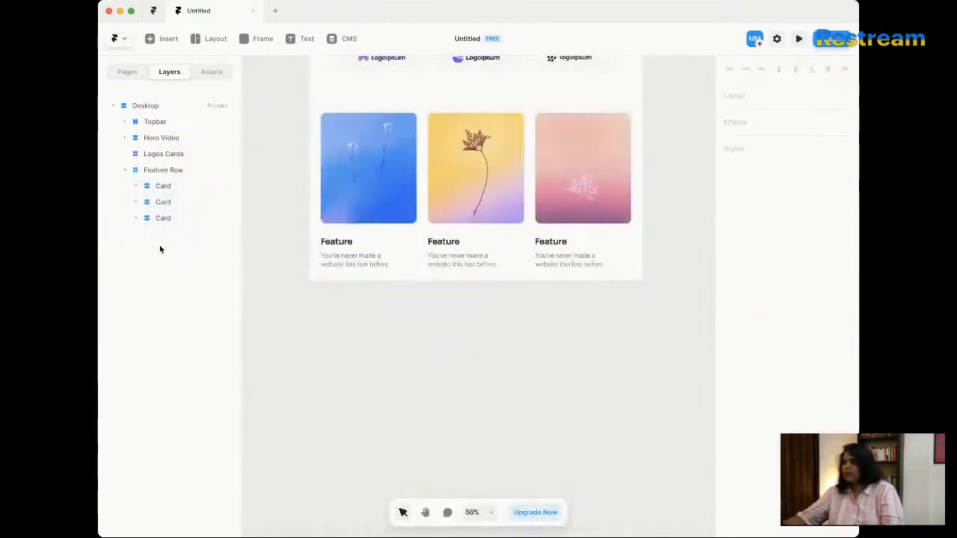
click(157, 170)
click(125, 170)
scroll(578, 329, up, 4)
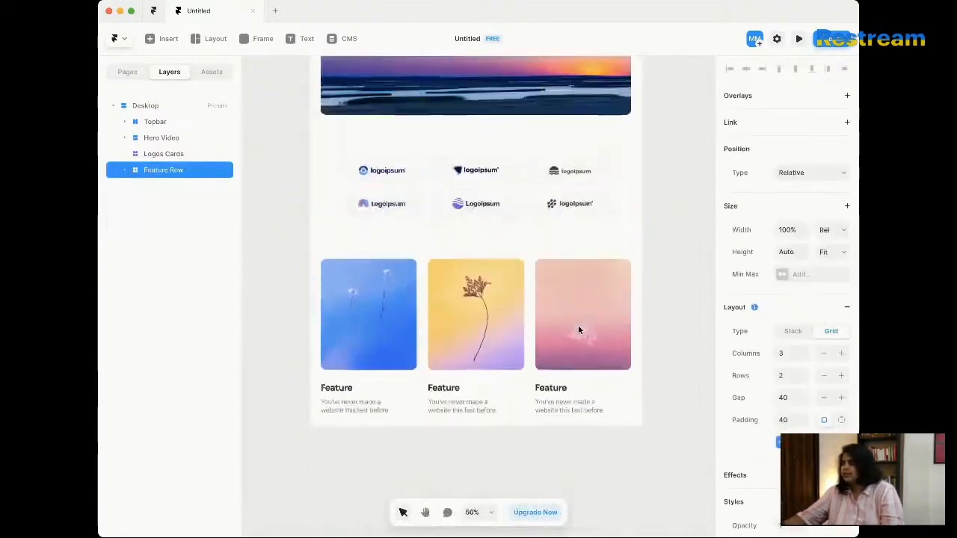
scroll(578, 325, up, 5)
scroll(578, 326, down, 5)
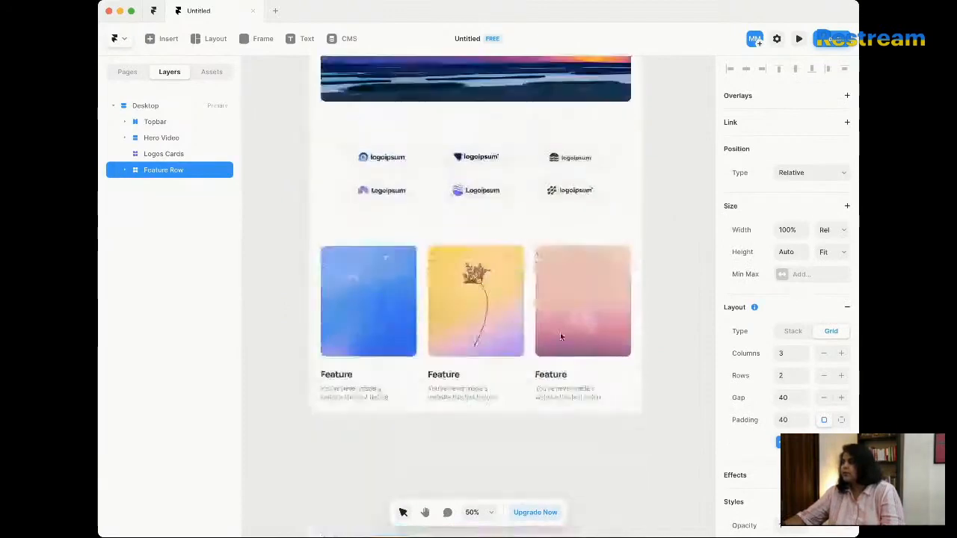
scroll(560, 332, up, 2)
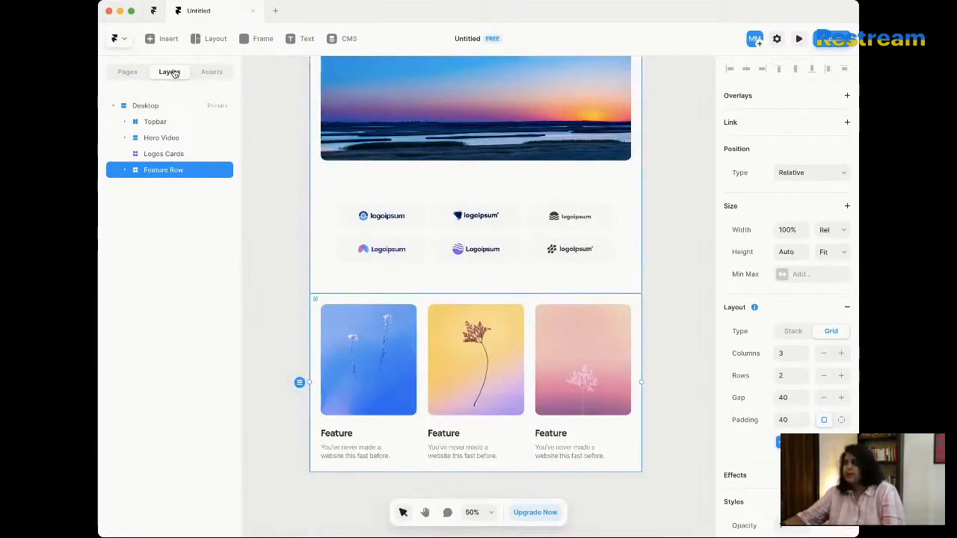
Step: Browse the ready-made layouts and elements, and place the blue single-plan $10 pricing section below the Feature Row
click(159, 41)
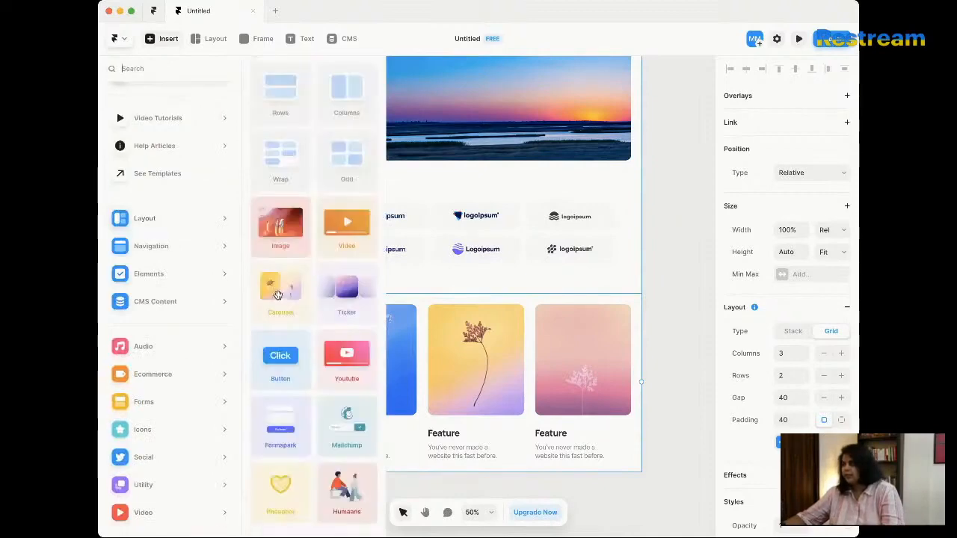
mouse_move(176, 232)
scroll(293, 261, down, 10)
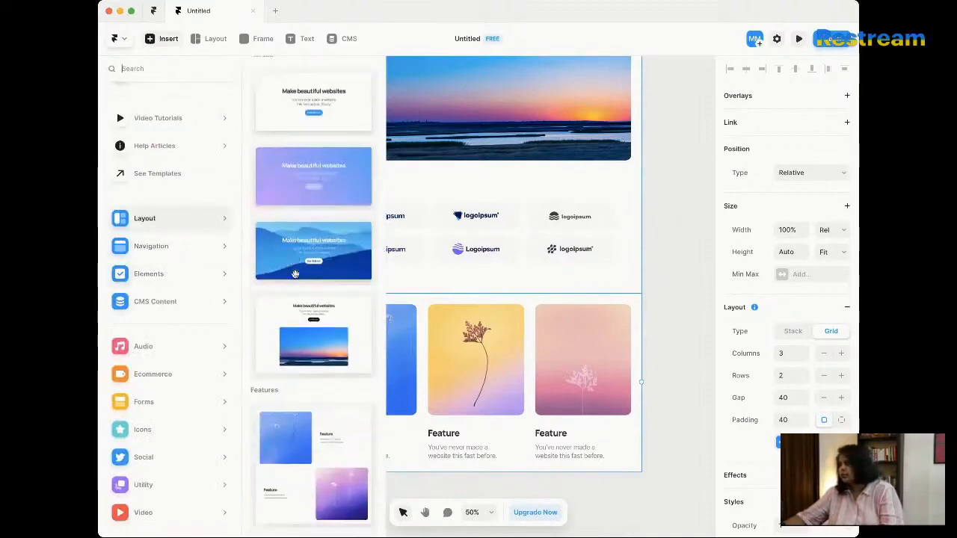
mouse_move(171, 274)
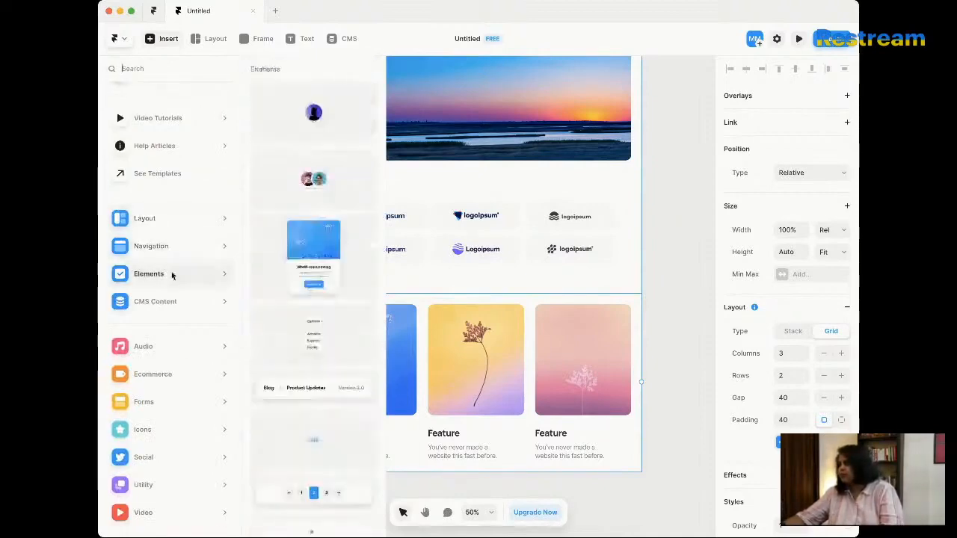
scroll(305, 298, down, 3)
scroll(305, 298, down, 5)
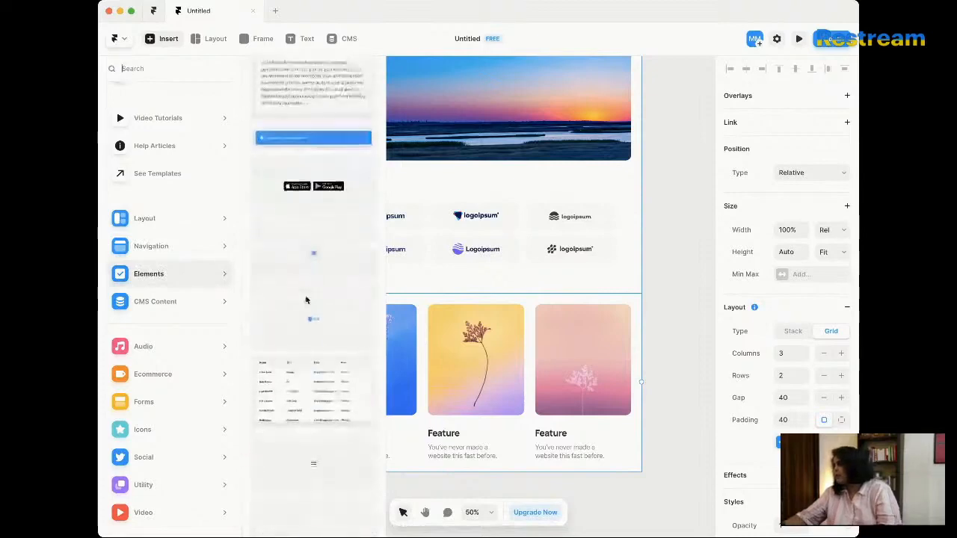
scroll(305, 295, down, 10)
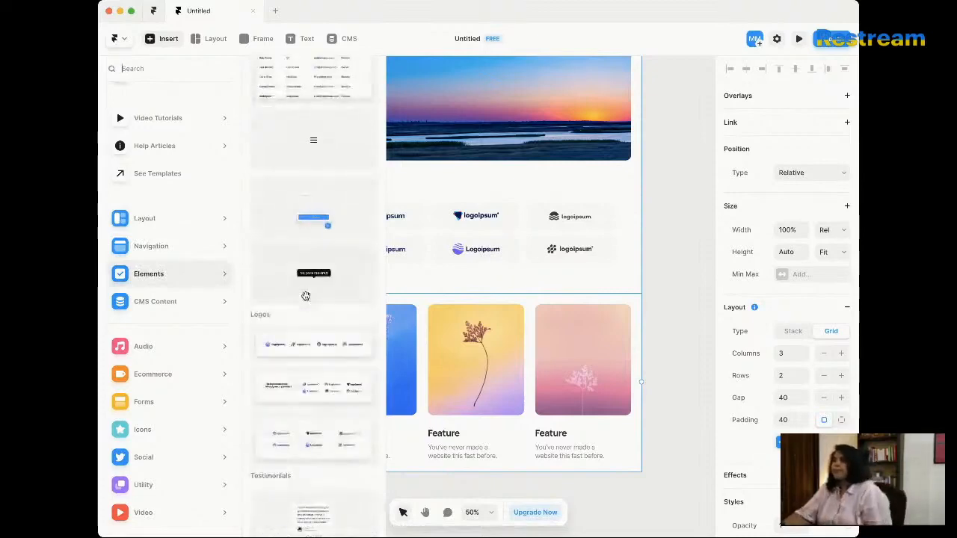
scroll(306, 296, down, 8)
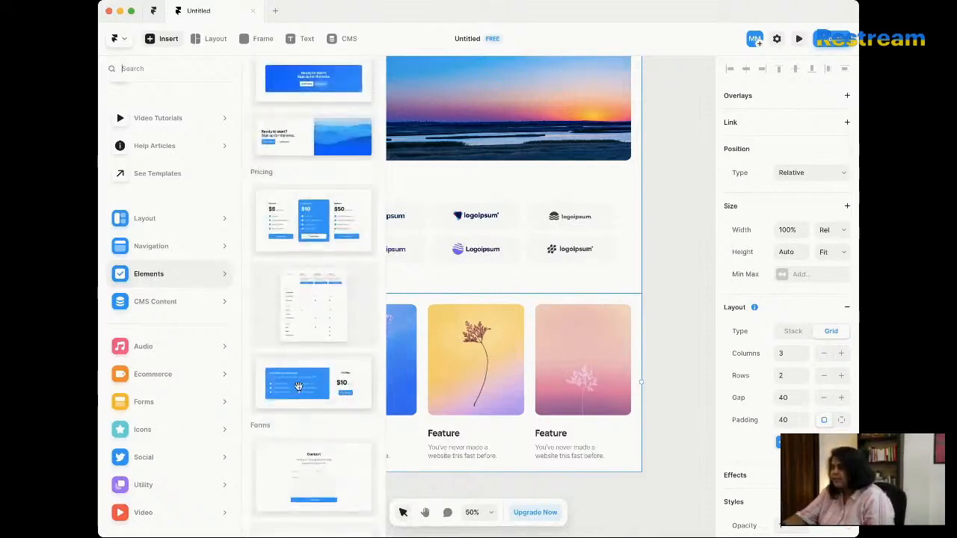
drag(298, 387, 419, 473)
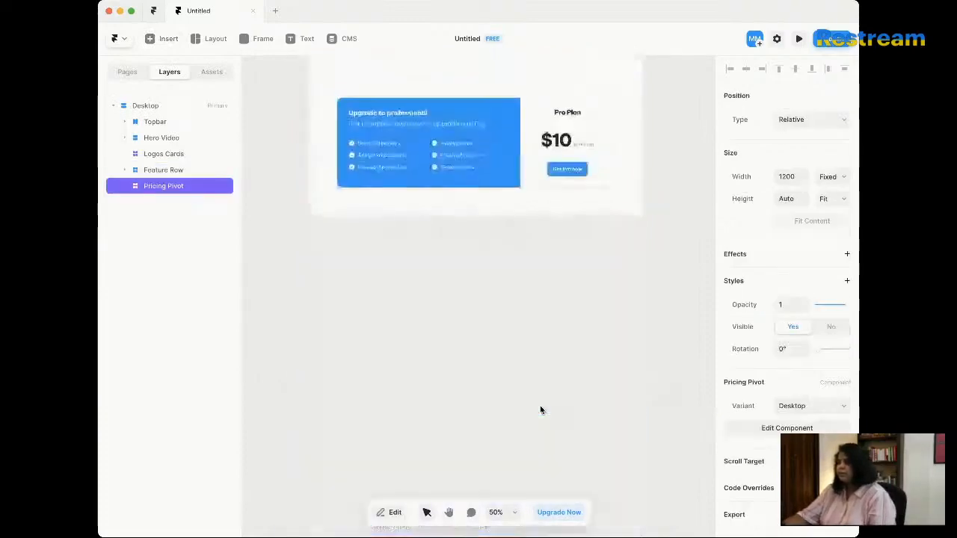
click(163, 171)
click(185, 187)
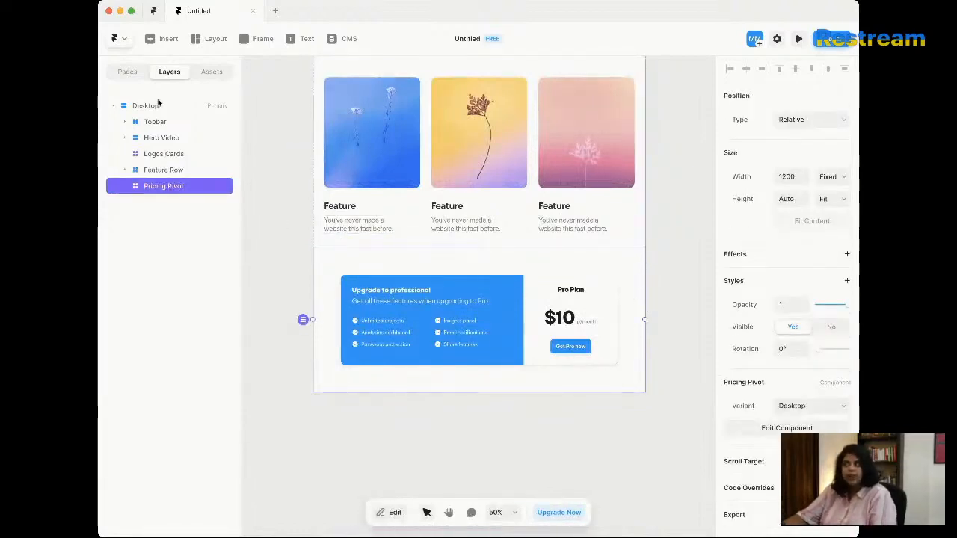
Step: Search the ready-made sections for "foot", place the slim black social footer below the pricing section, and collapse its layer
click(180, 41)
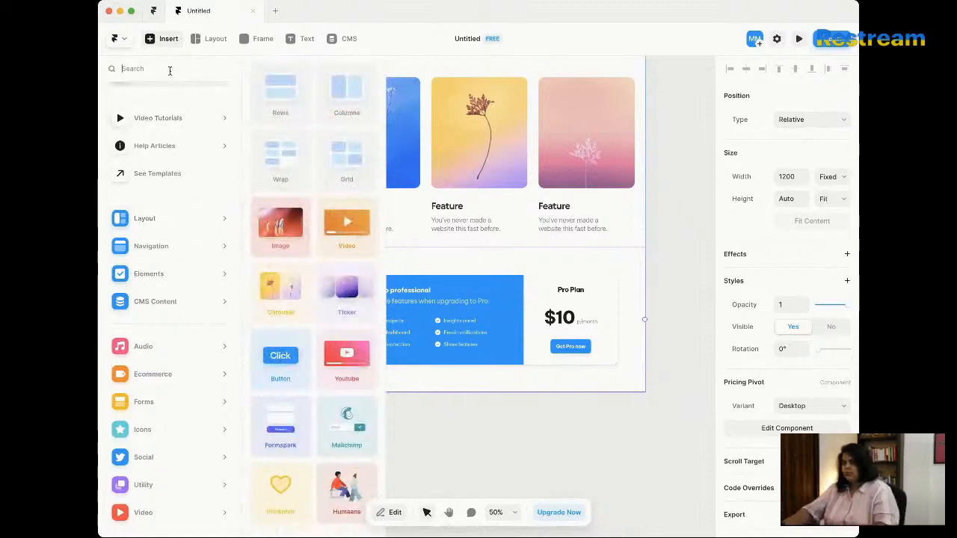
text(foot)
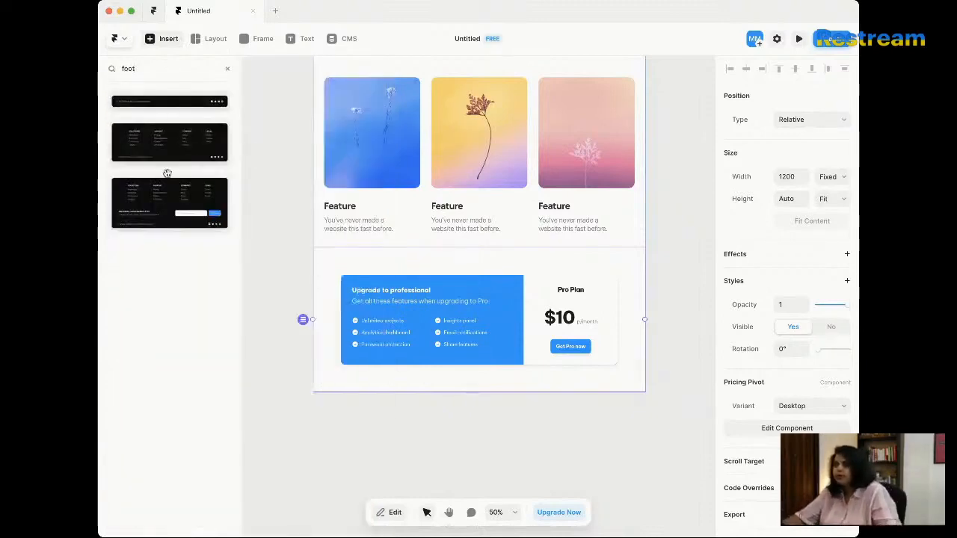
drag(179, 103, 391, 420)
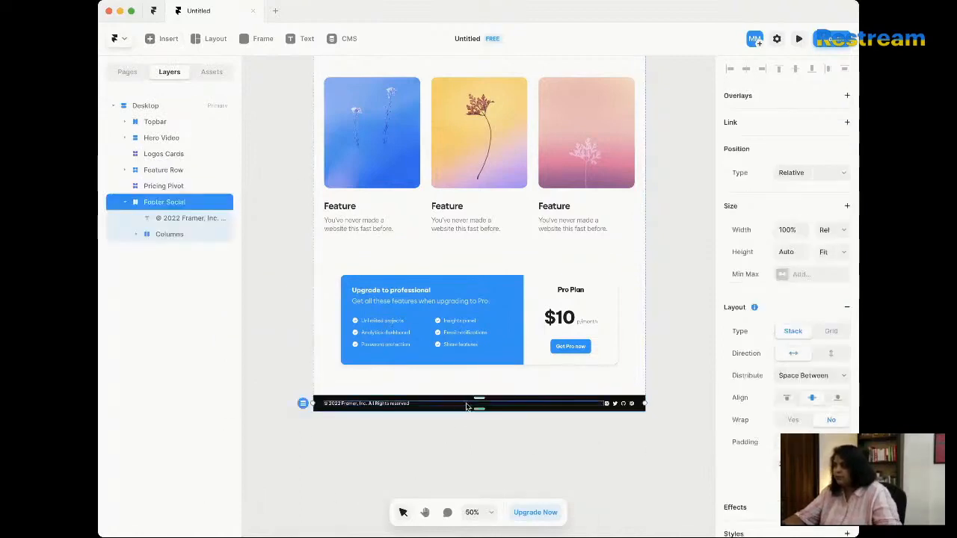
click(125, 204)
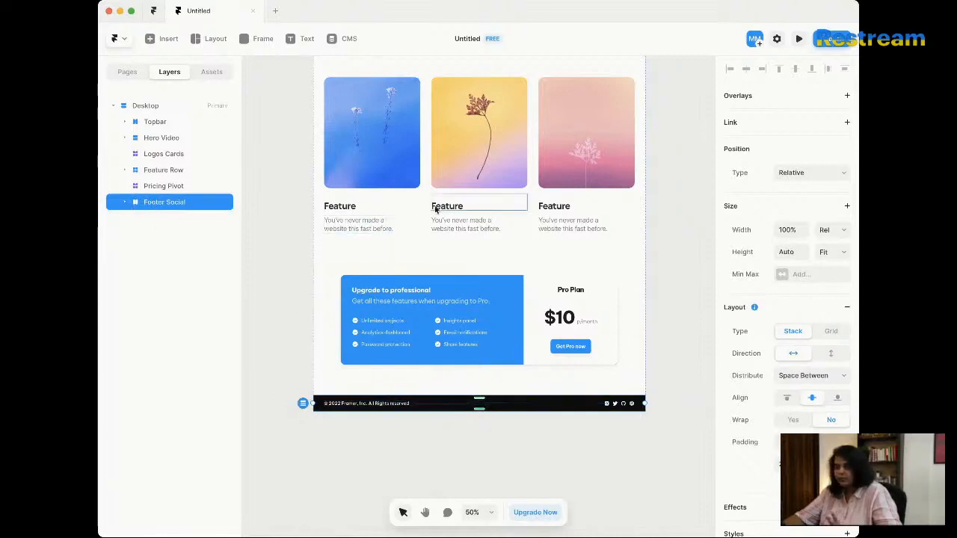
Step: Search the ready-made elements for "ema" and "for", and place the blue "Stay in the loop" sign-up form between the pricing section and the footer
click(336, 281)
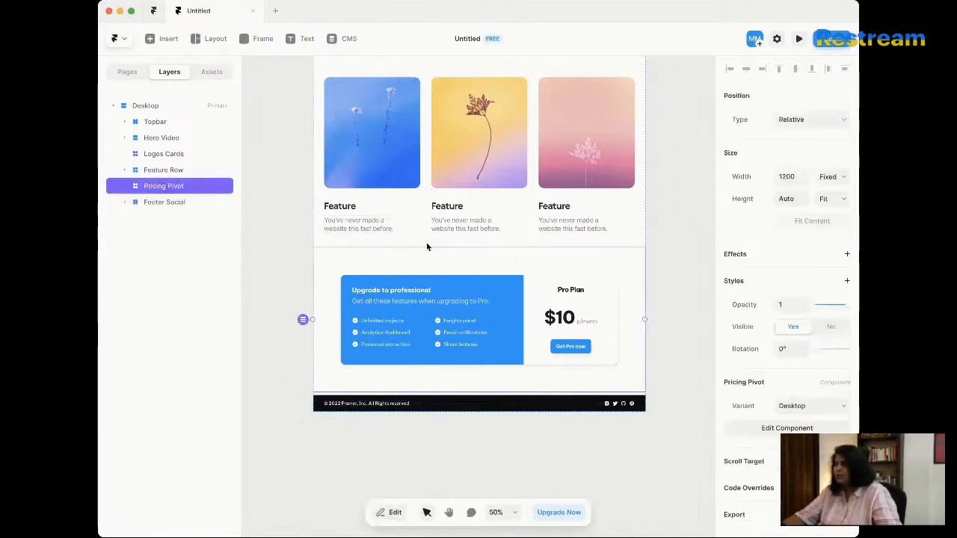
click(151, 41)
text(ema)
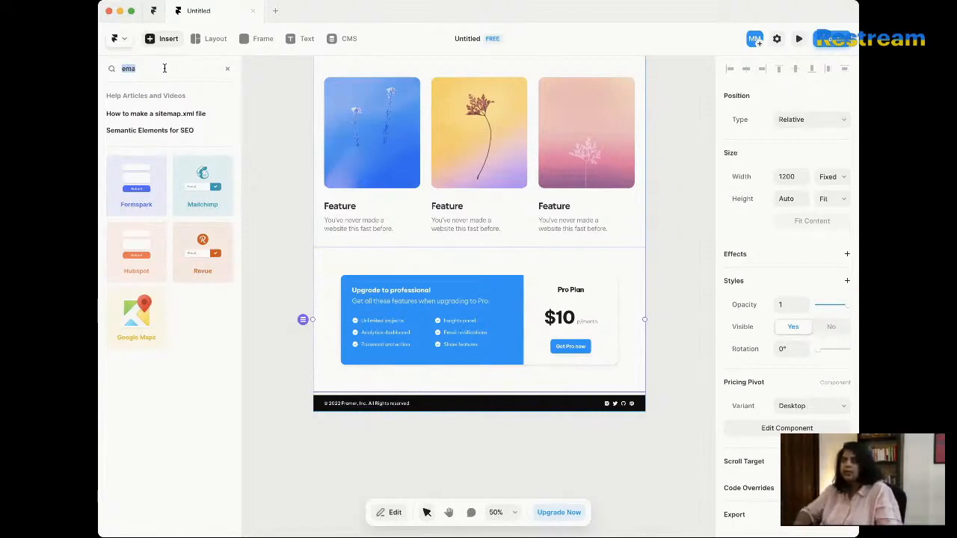
key(BackSpace)
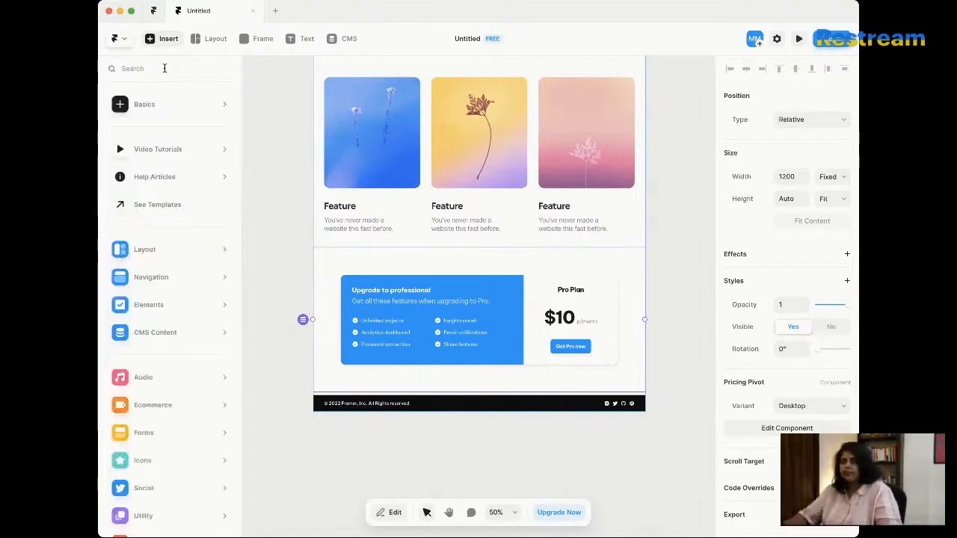
text(for)
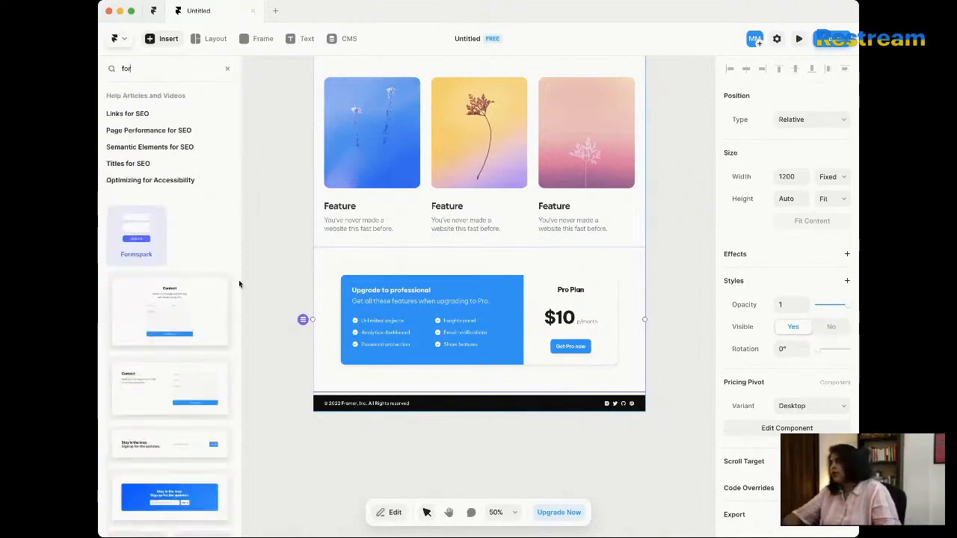
scroll(184, 391, down, 3)
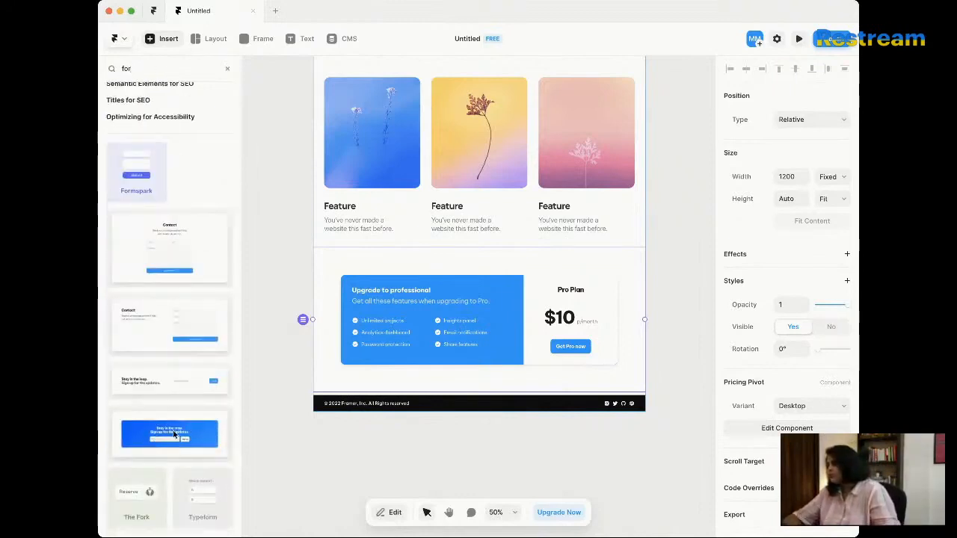
drag(161, 437, 483, 394)
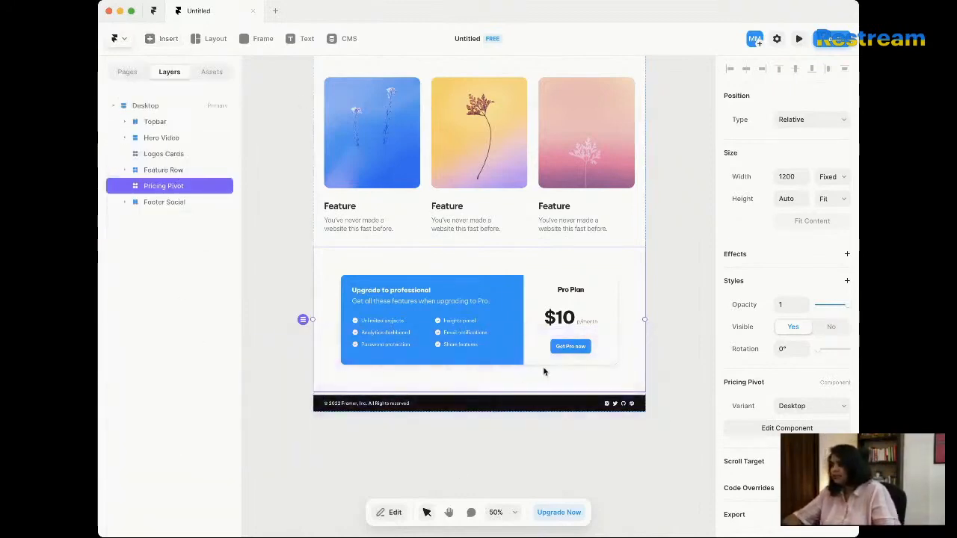
scroll(549, 380, down, 3)
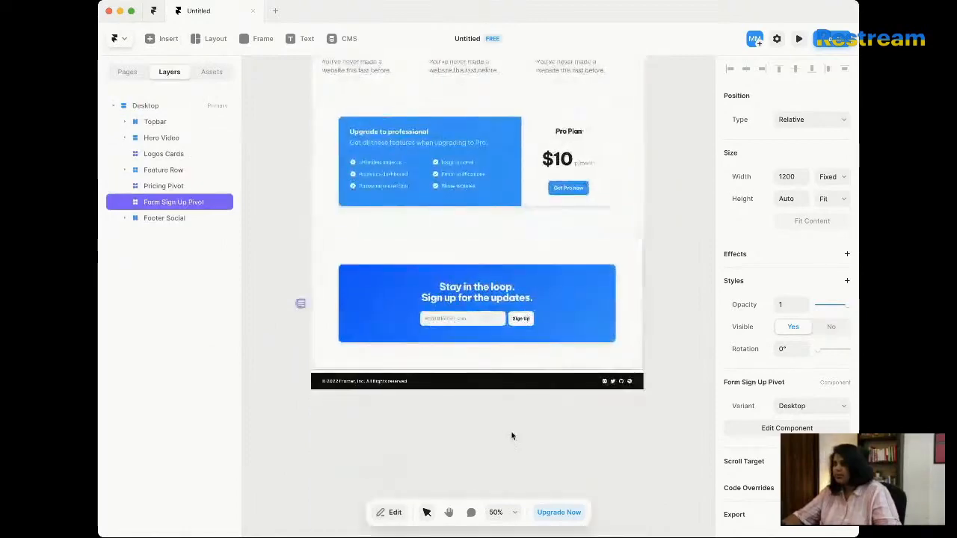
Step: Review the assembled page up to its header, select the Desktop frame, and collapse its layer
click(512, 436)
scroll(633, 301, up, 15)
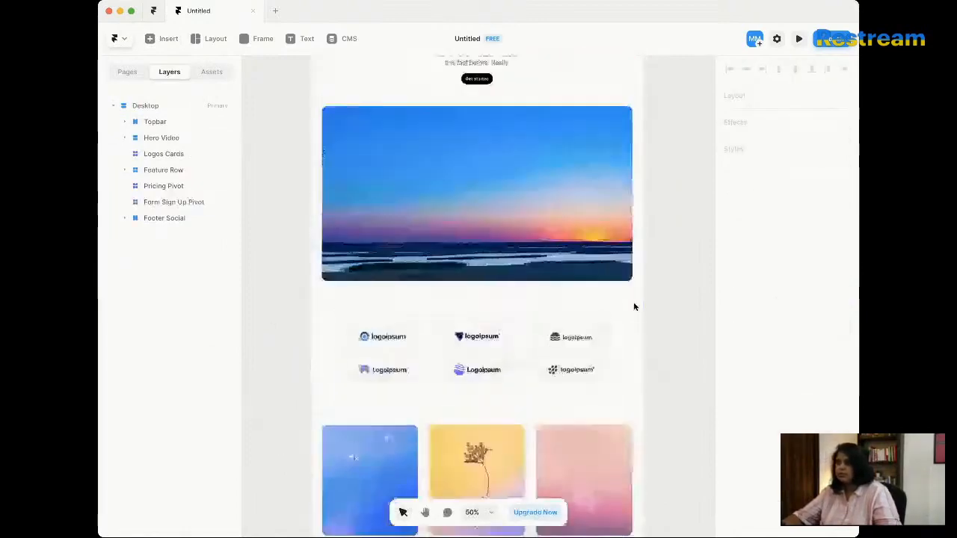
scroll(633, 305, down, 5)
scroll(633, 305, up, 1)
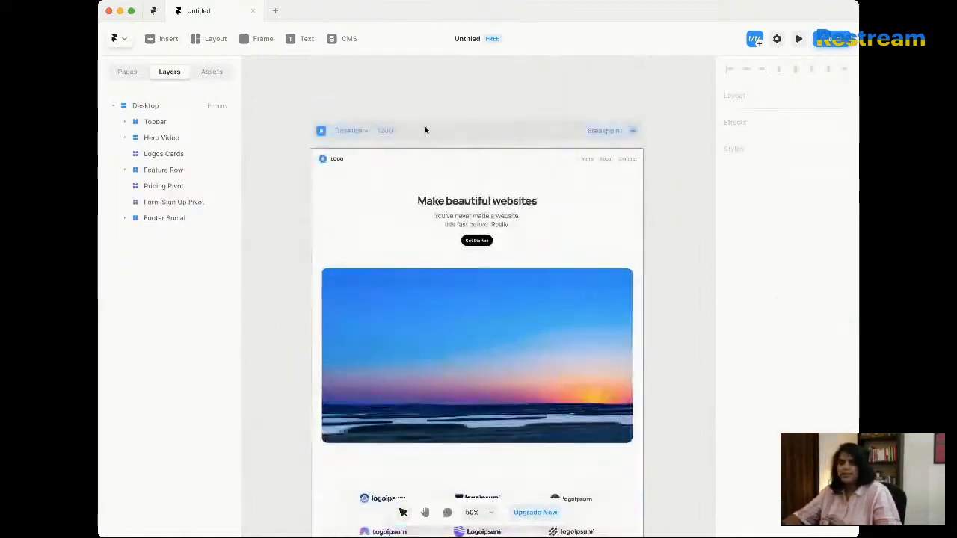
scroll(361, 136, right, 2)
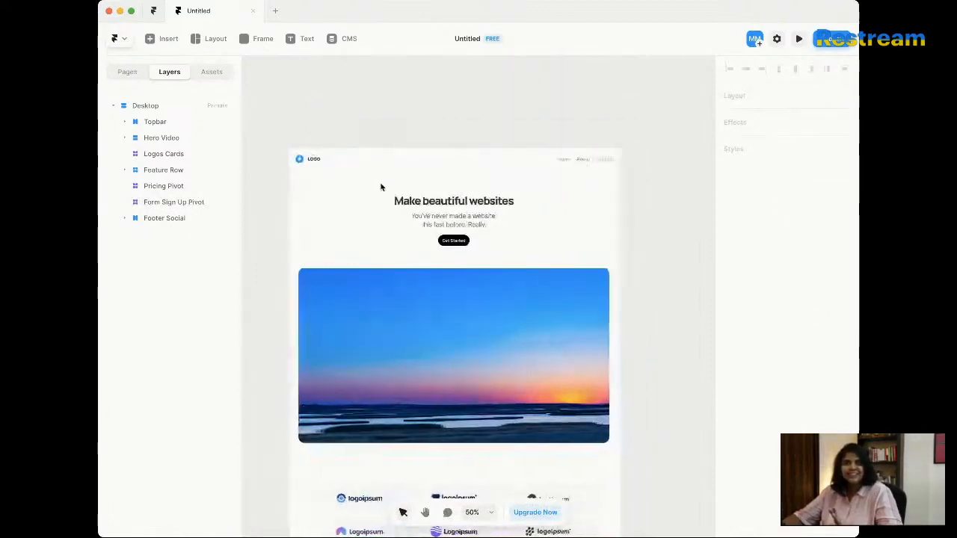
click(444, 137)
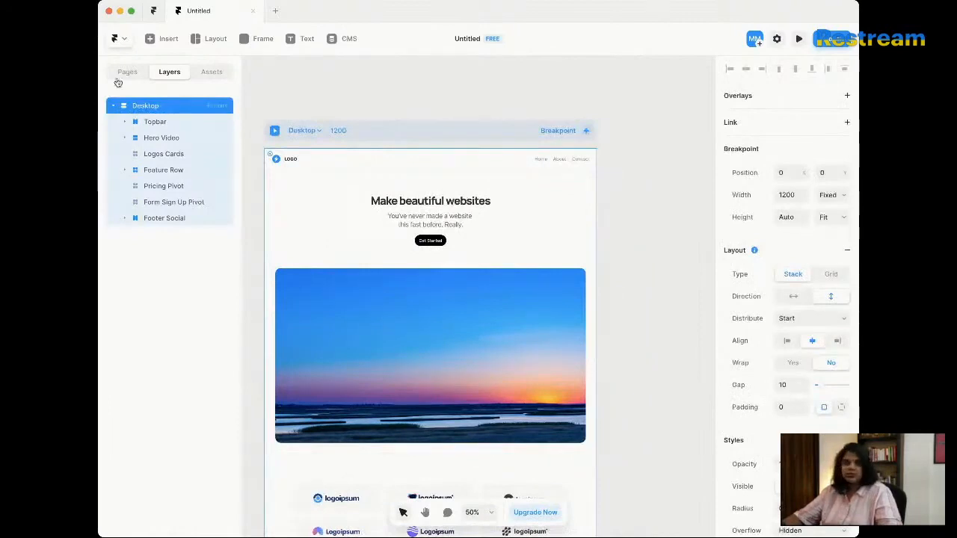
click(112, 106)
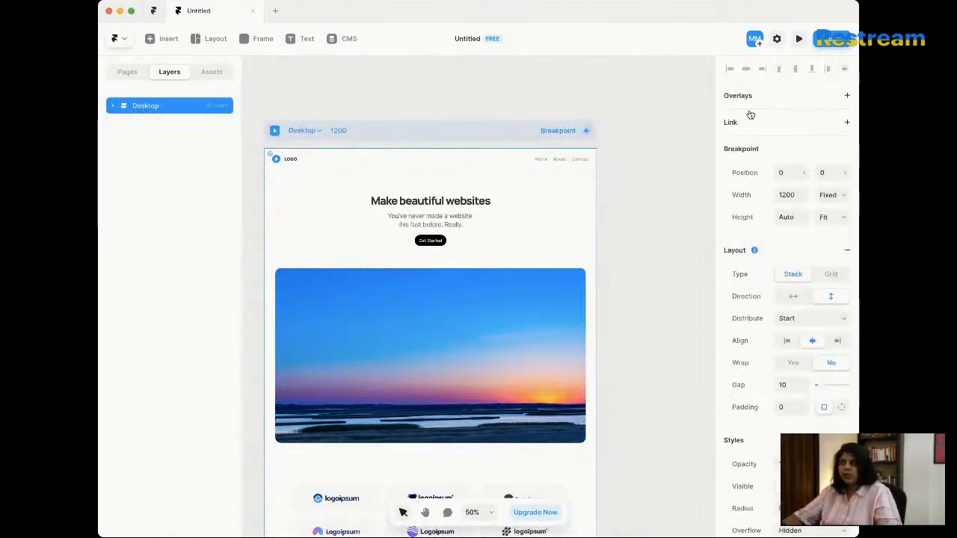
Step: Add an 810-wide Tablet breakpoint to the Desktop frame, and inspect its Hero Video and Logos Cards sections
click(587, 132)
click(755, 265)
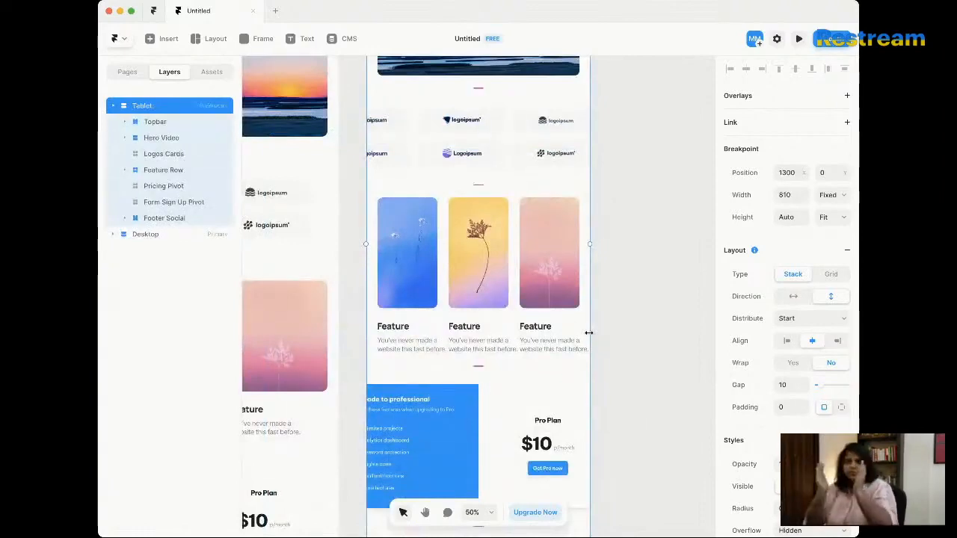
scroll(594, 334, up, 5)
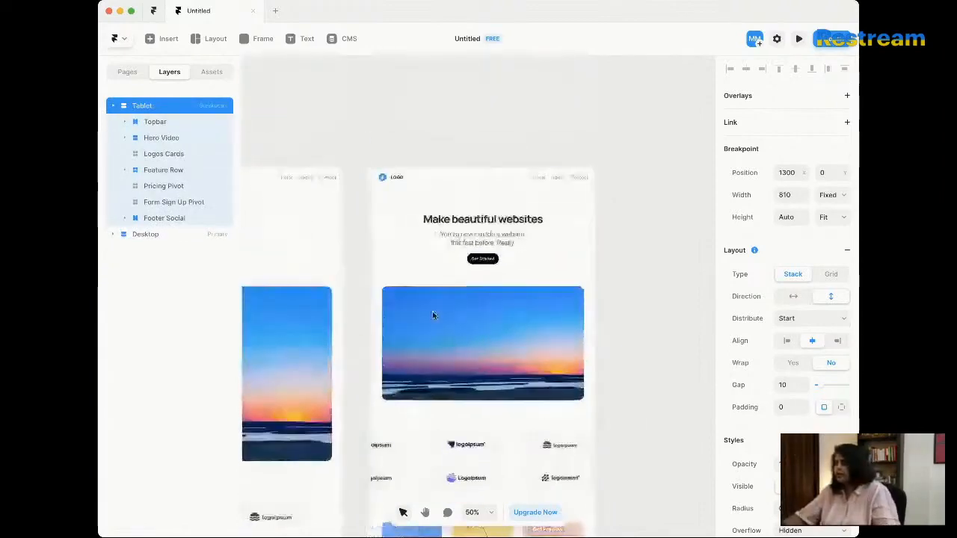
click(581, 235)
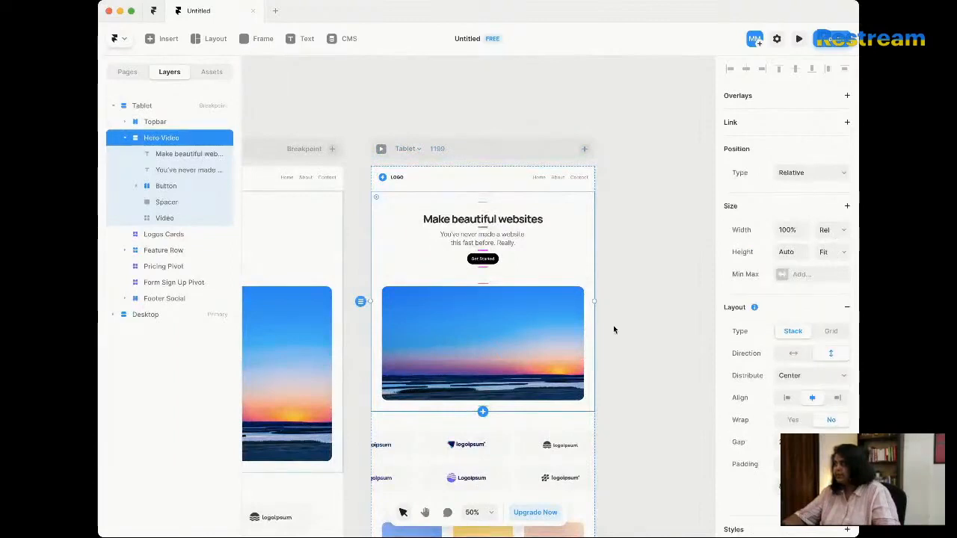
scroll(681, 270, down, 2)
scroll(681, 269, down, 1)
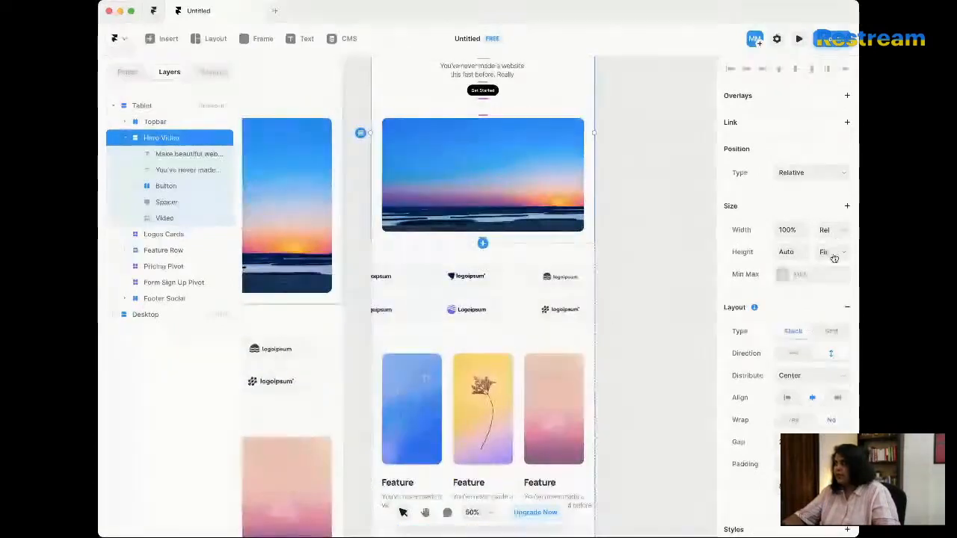
click(551, 261)
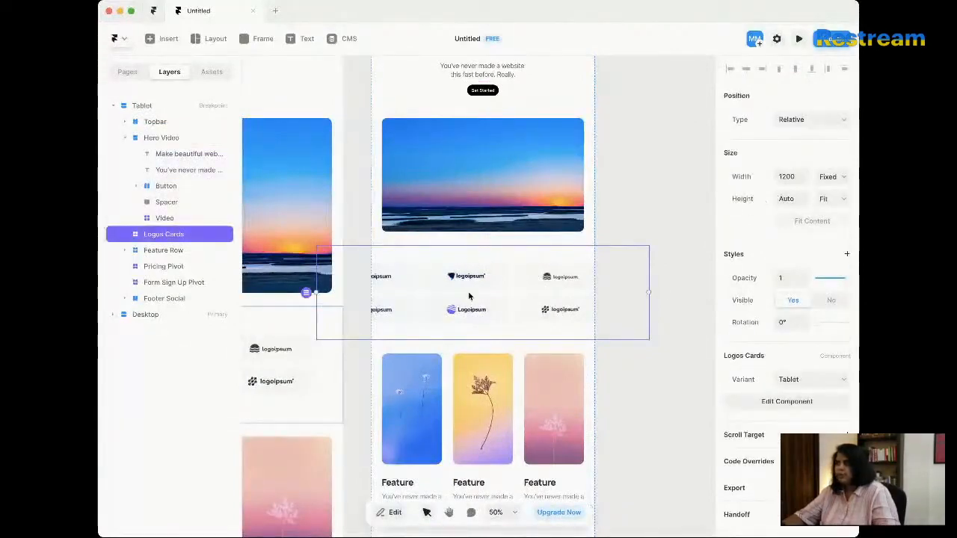
Step: Select the Desktop sections from Logos Cards through Footer Social together and change their width sizing so they adapt to each breakpoint's width
scroll(469, 297, left, 10)
click(474, 315)
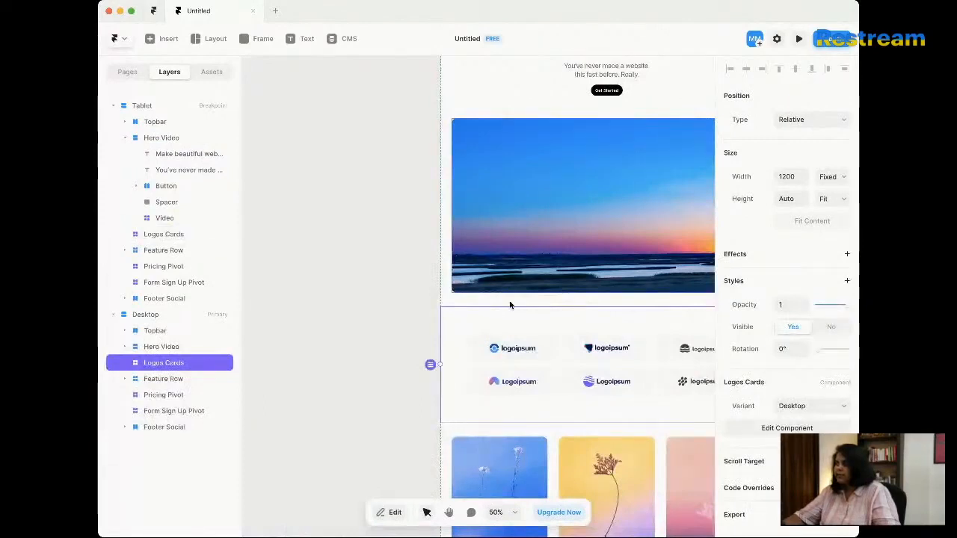
scroll(347, 311, right, 3)
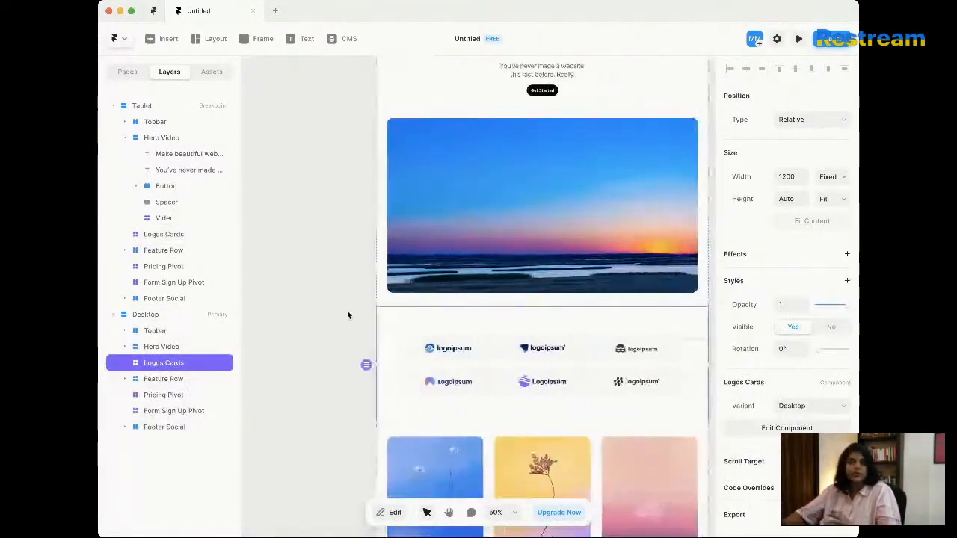
scroll(365, 312, down, 5)
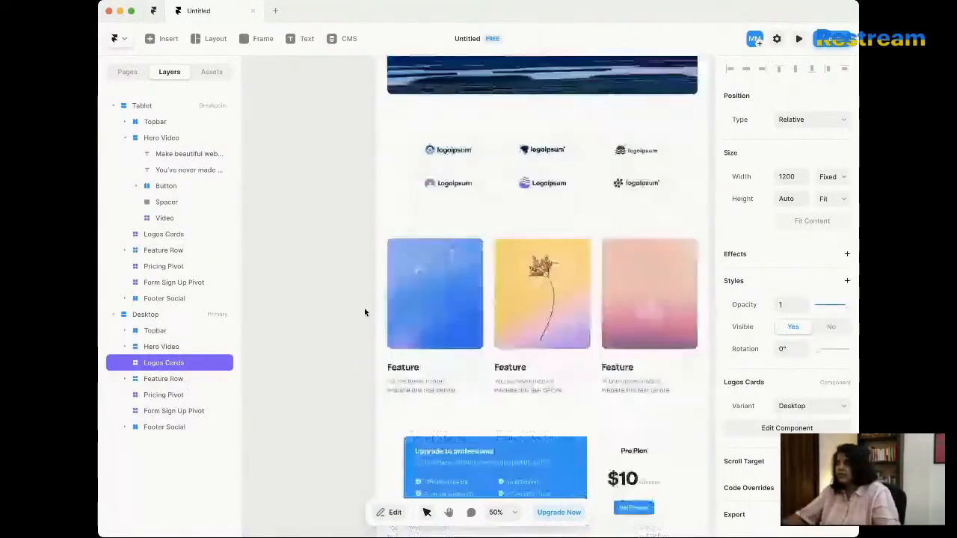
scroll(365, 312, right, 3)
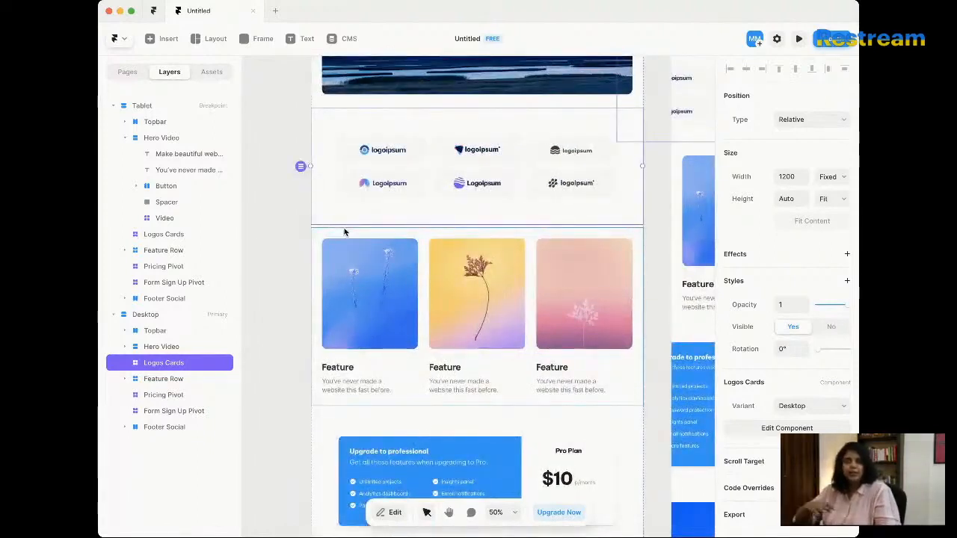
shift+click(344, 232)
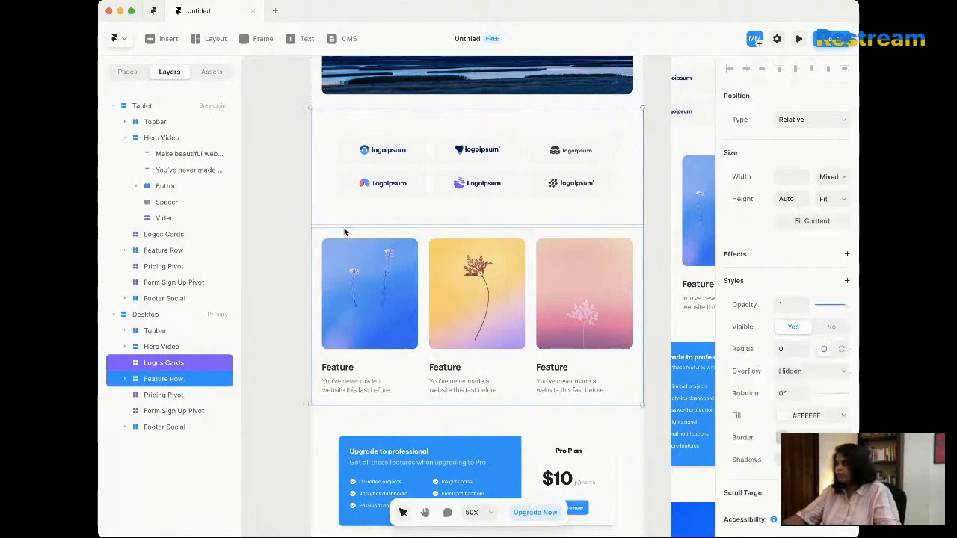
shift+click(341, 423)
scroll(383, 311, down, 5)
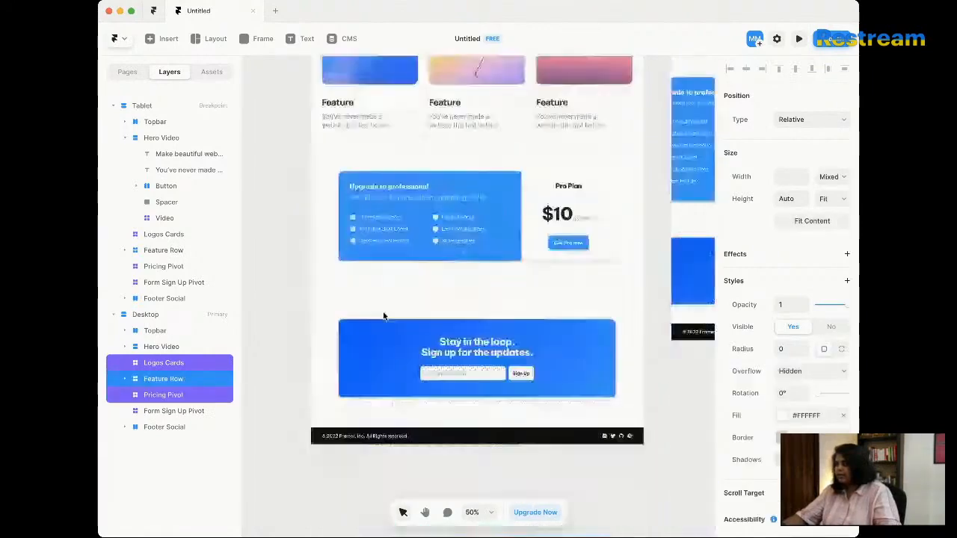
shift+click(327, 314)
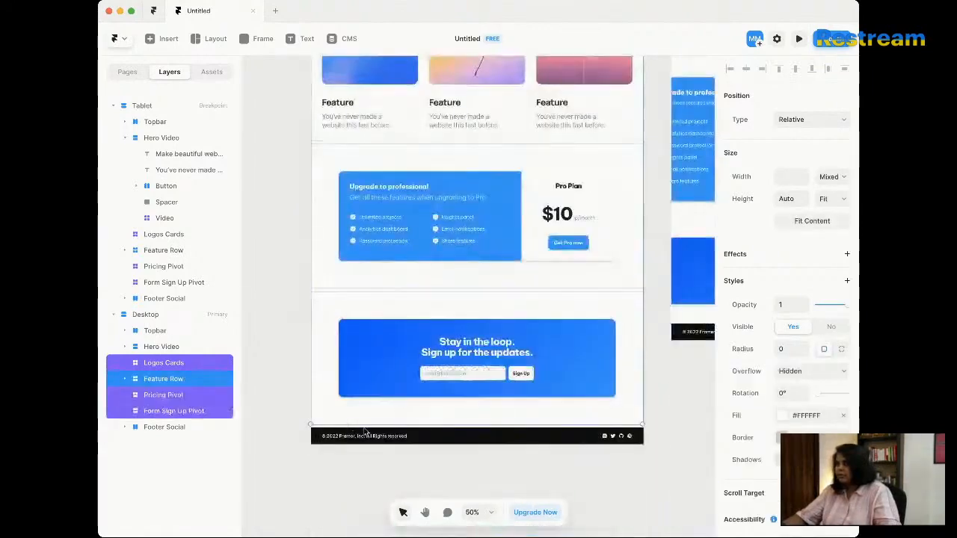
shift+click(447, 434)
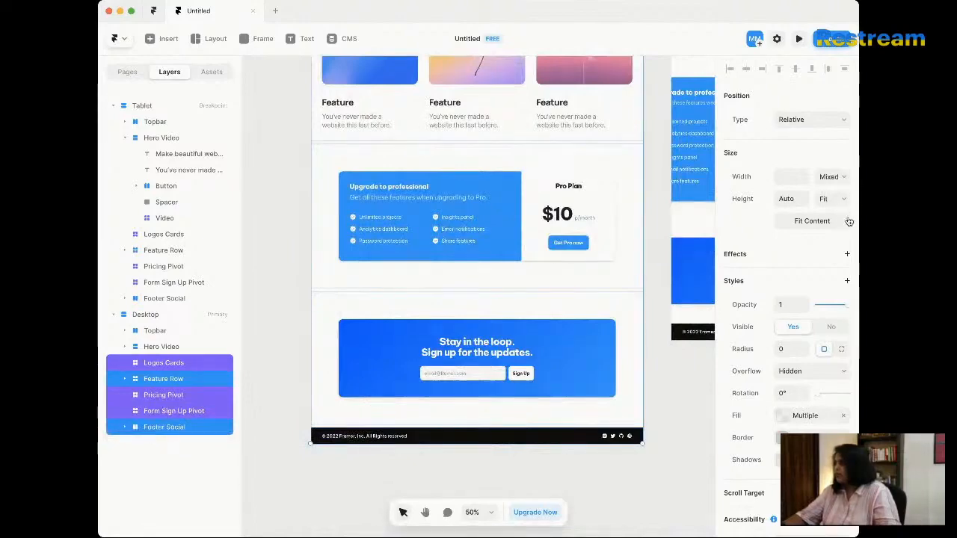
click(848, 222)
click(692, 389)
Step: Examine how the sections fit within the Tablet frame, from the footer up to the logo cards, alongside the Desktop frame
scroll(569, 364, right, 6)
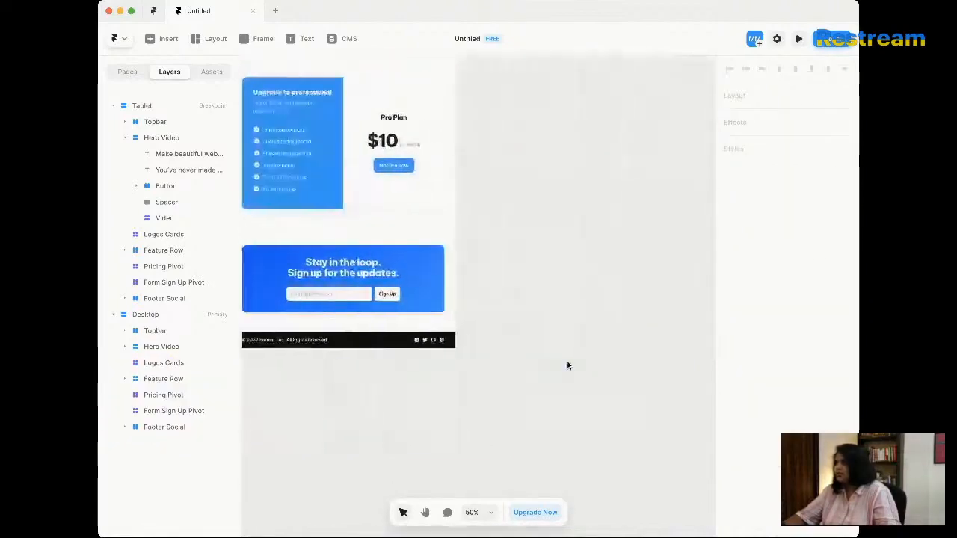
scroll(568, 365, up, 4)
scroll(568, 366, left, 3)
scroll(568, 365, up, 4)
scroll(568, 365, up, 5)
scroll(568, 365, right, 3)
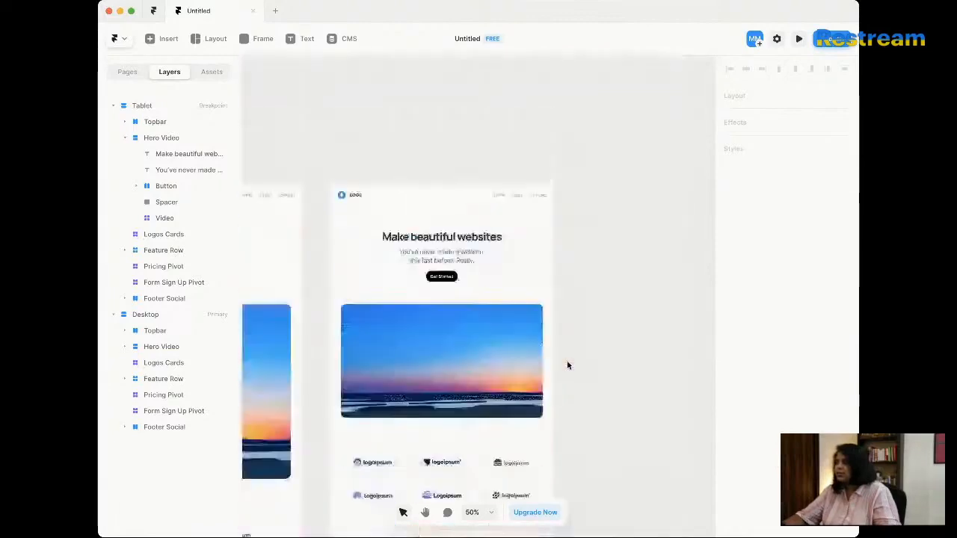
scroll(568, 364, down, 3)
scroll(567, 365, left, 1)
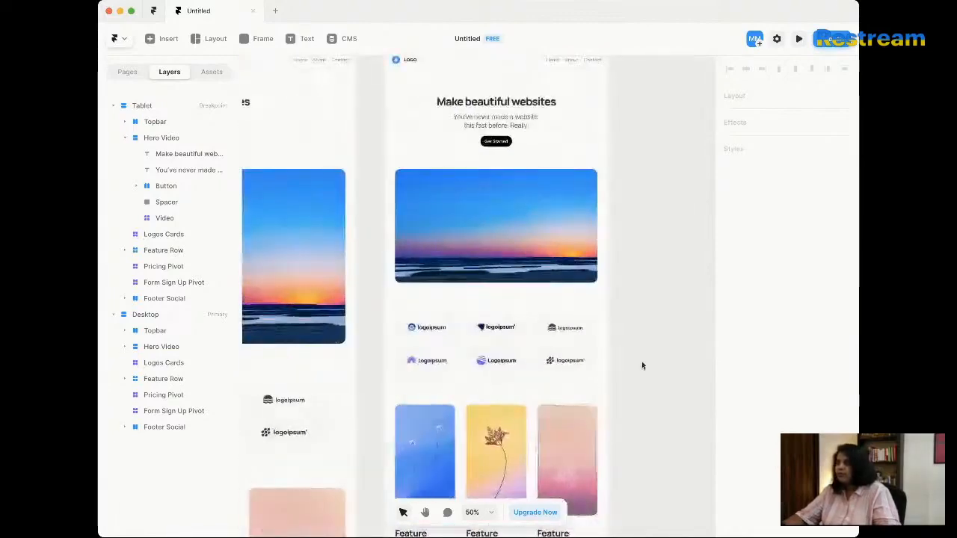
scroll(640, 365, left, 4)
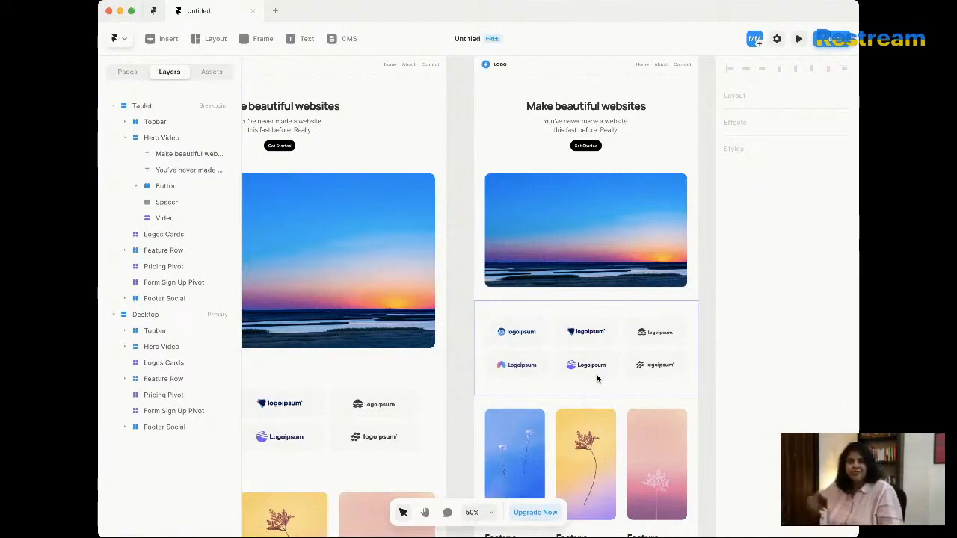
Step: Add a 390-wide Phone breakpoint beside the Tablet frame and bring its header into view
scroll(648, 323, up, 5)
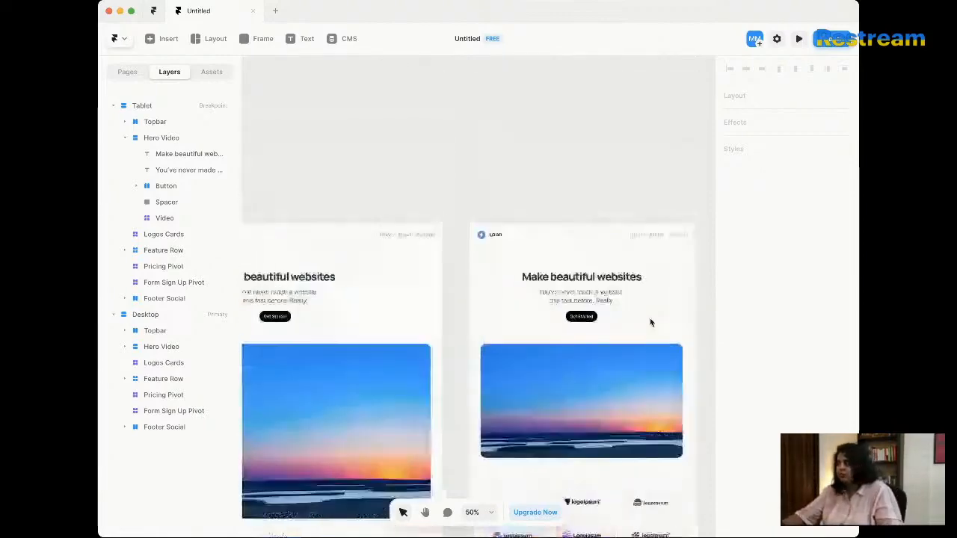
scroll(649, 322, right, 1)
click(594, 206)
scroll(533, 212, right, 4)
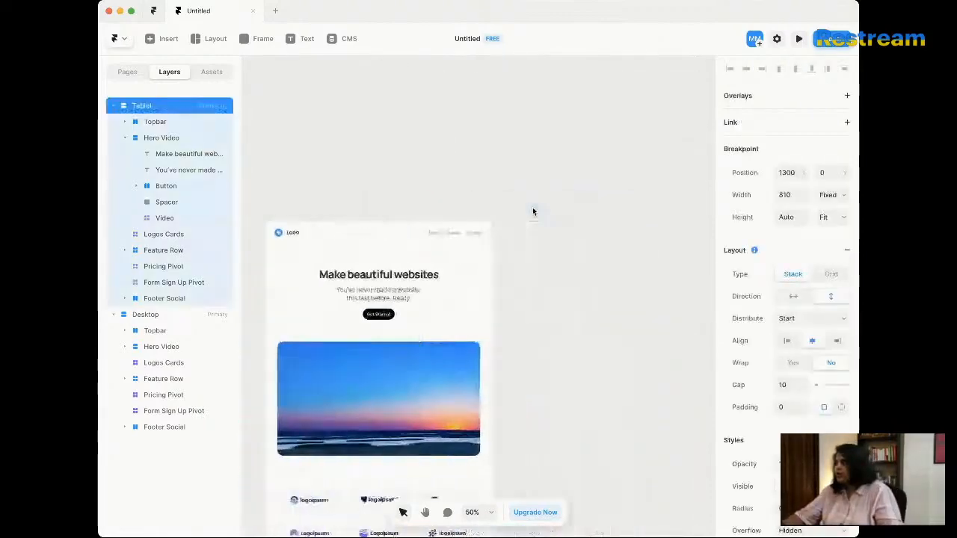
scroll(533, 211, right, 3)
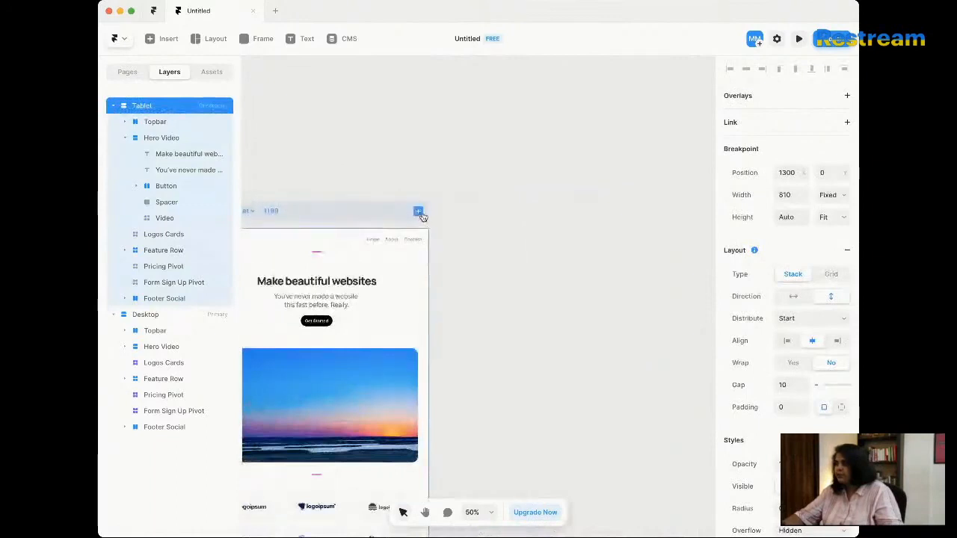
click(421, 215)
click(399, 226)
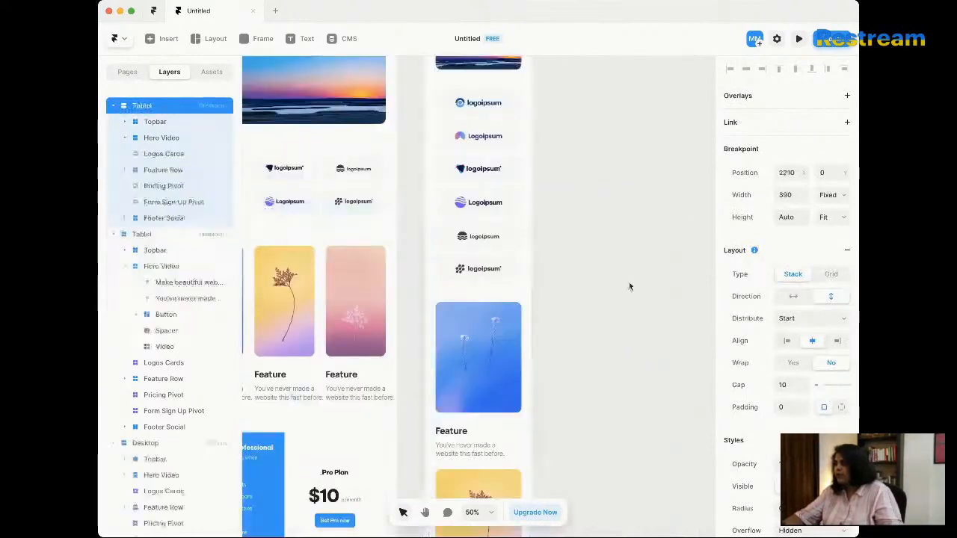
scroll(616, 342, up, 6)
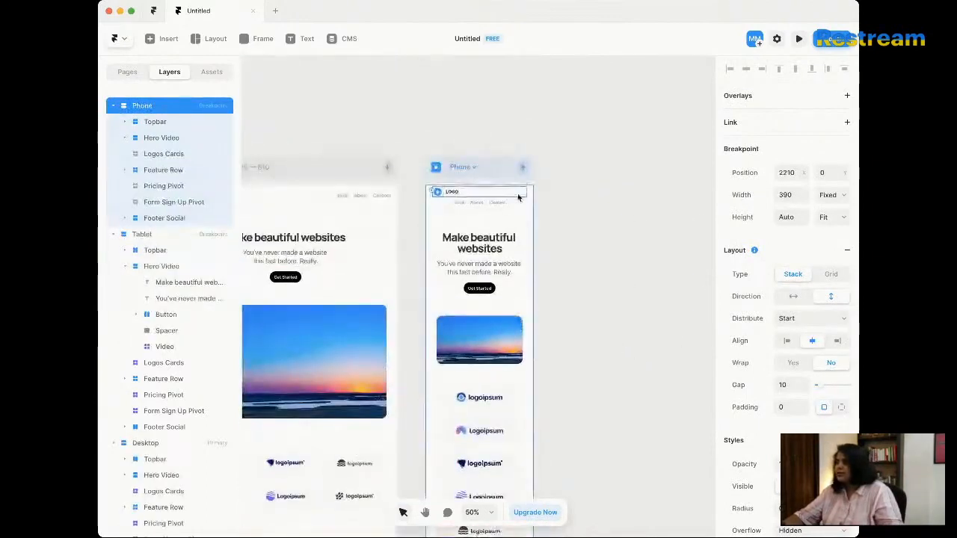
Step: Select the Topbar in the Desktop frame, collapse its layer, and delete it
scroll(583, 214, left, 5)
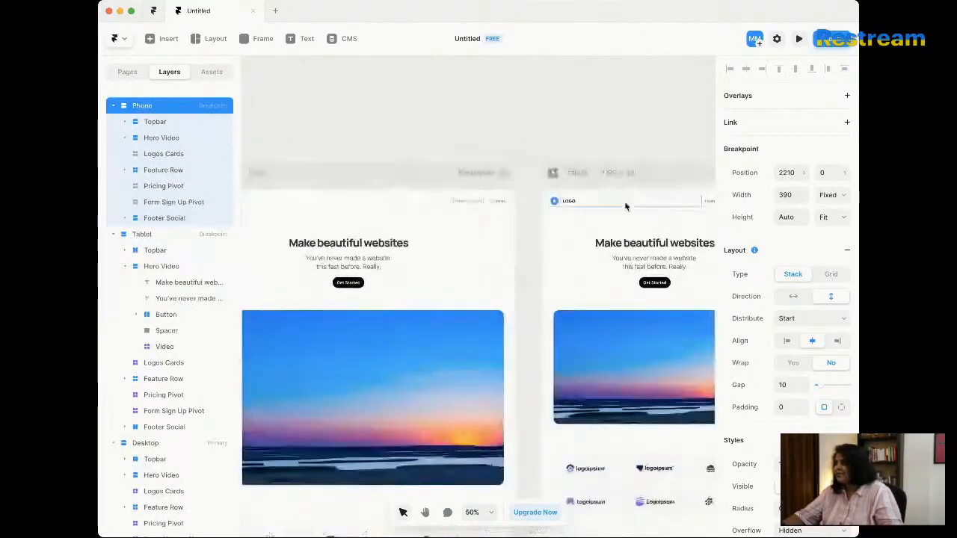
click(393, 199)
scroll(484, 206, left, 7)
scroll(484, 206, right, 3)
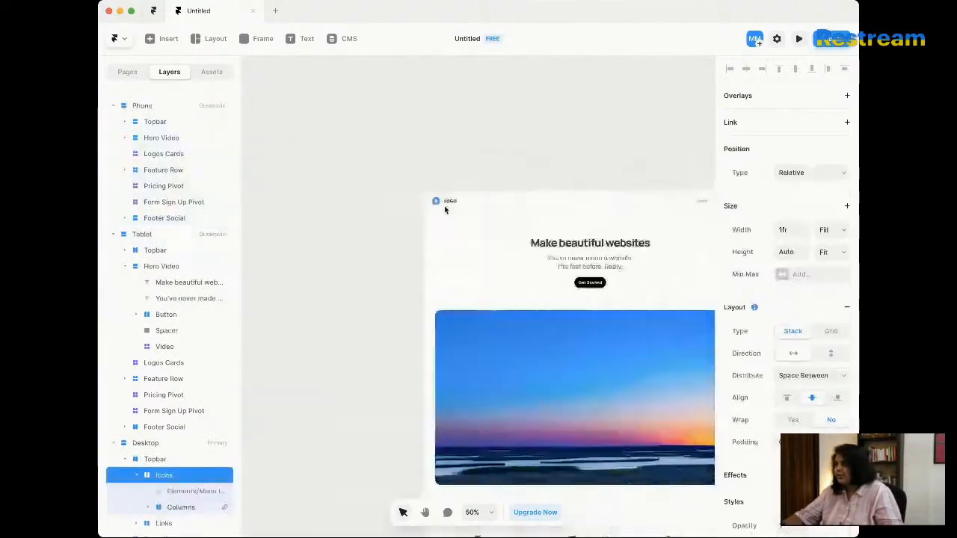
scroll(444, 206, right, 2)
click(506, 193)
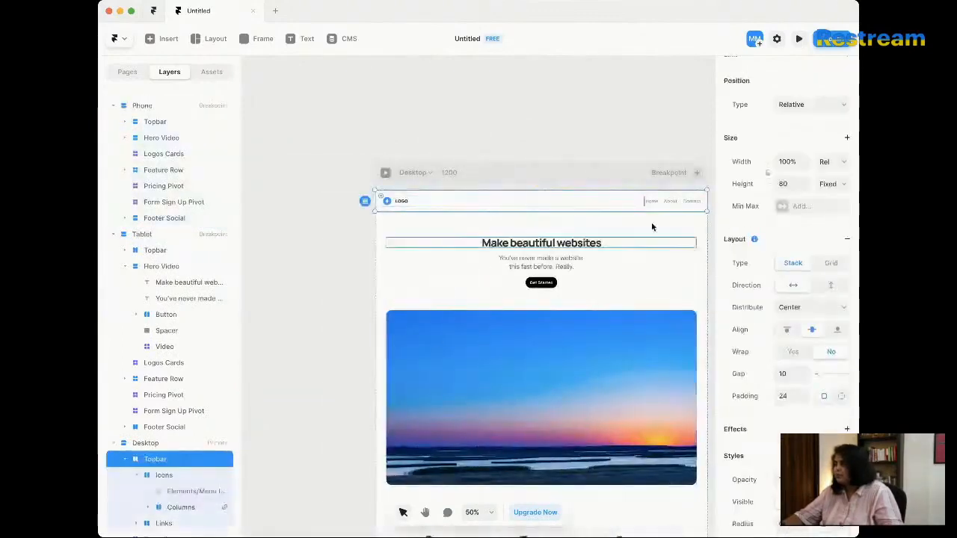
scroll(809, 405, down, 10)
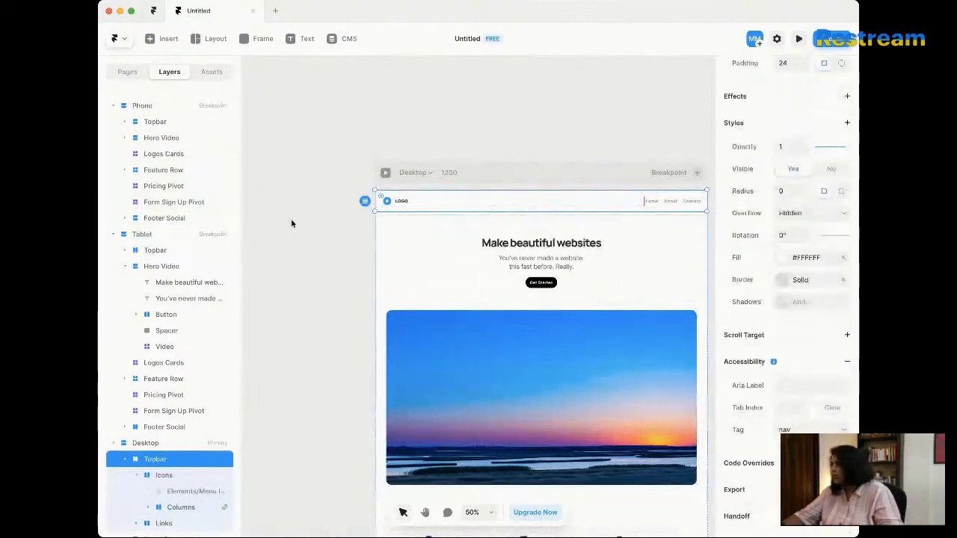
click(125, 458)
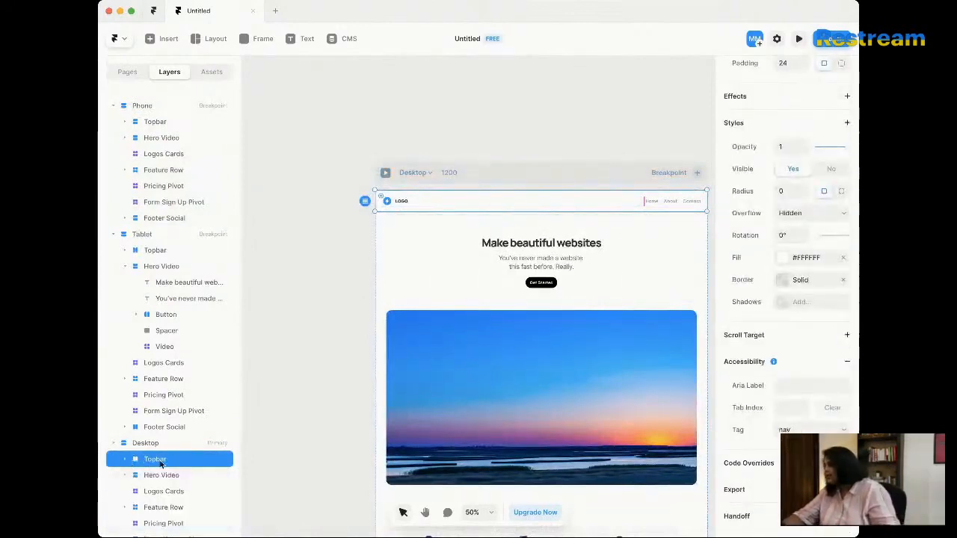
key(Delete)
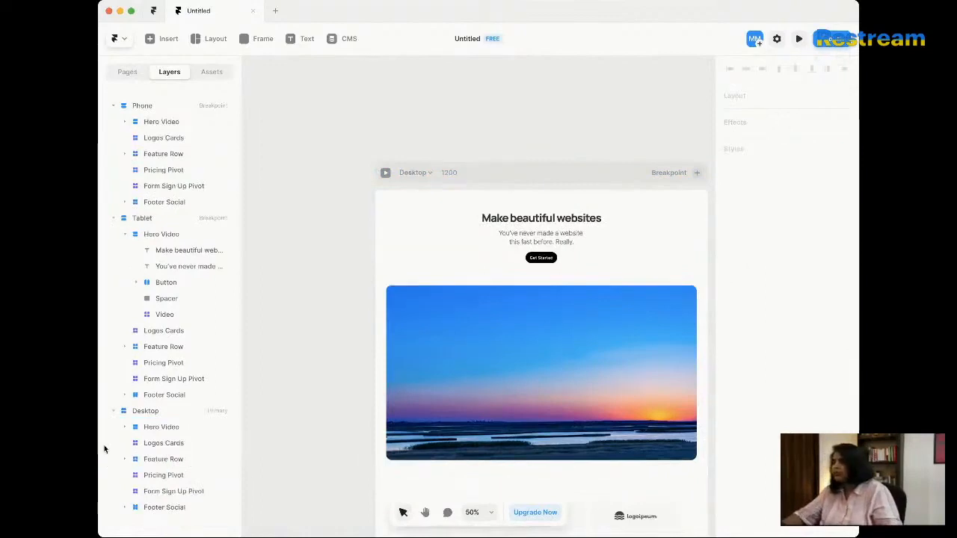
Step: Look through the component assets, then search the ready-made elements for "men" and place the logo navigation bar atop the Desktop frame
click(162, 411)
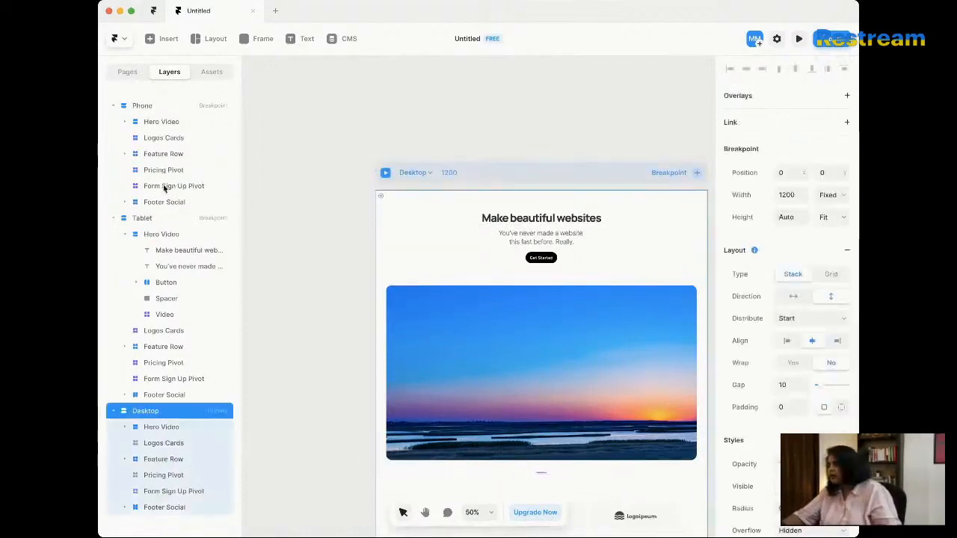
click(211, 72)
click(136, 139)
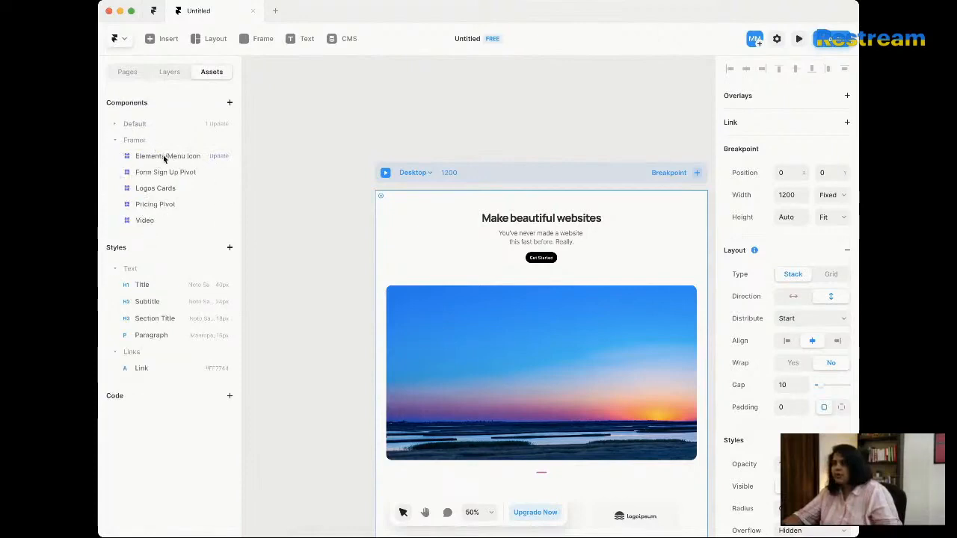
click(133, 123)
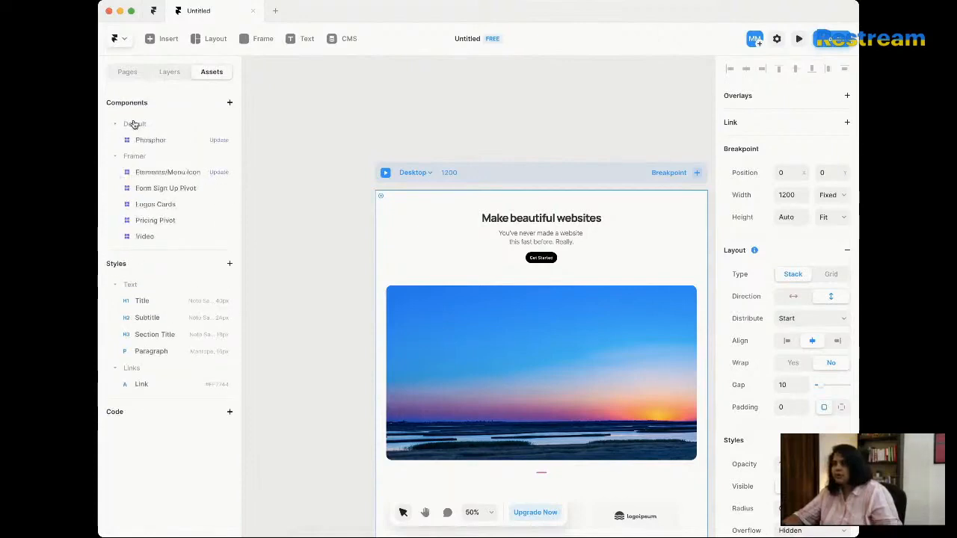
click(133, 124)
click(170, 39)
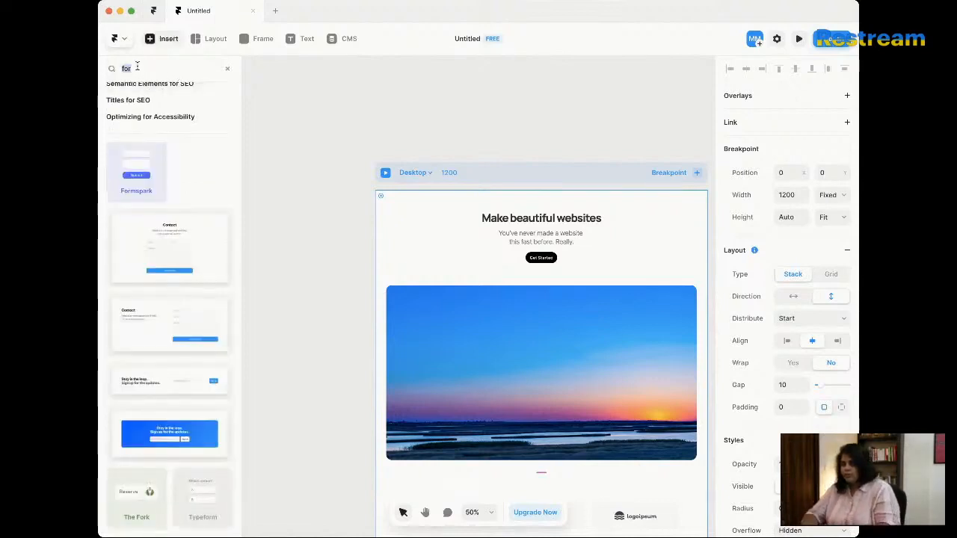
text(men)
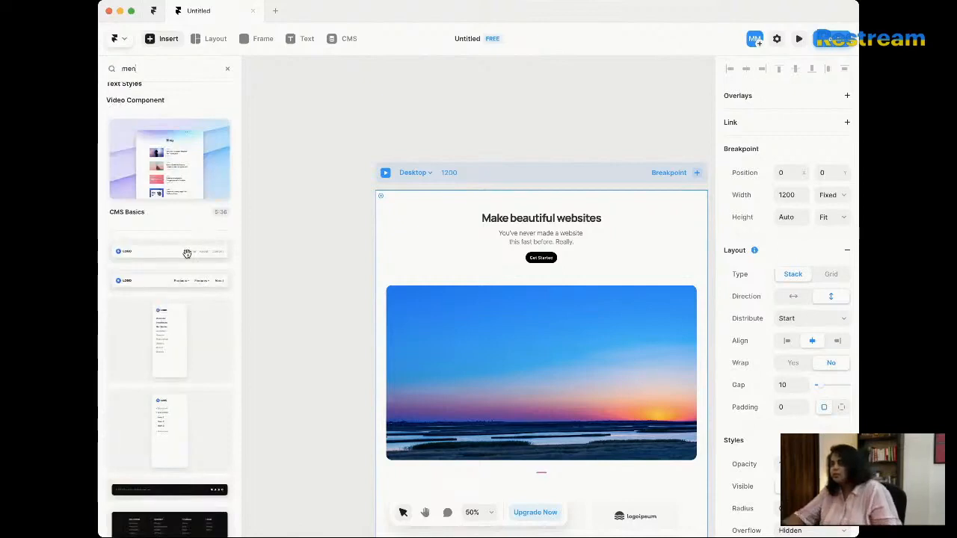
drag(187, 253, 532, 192)
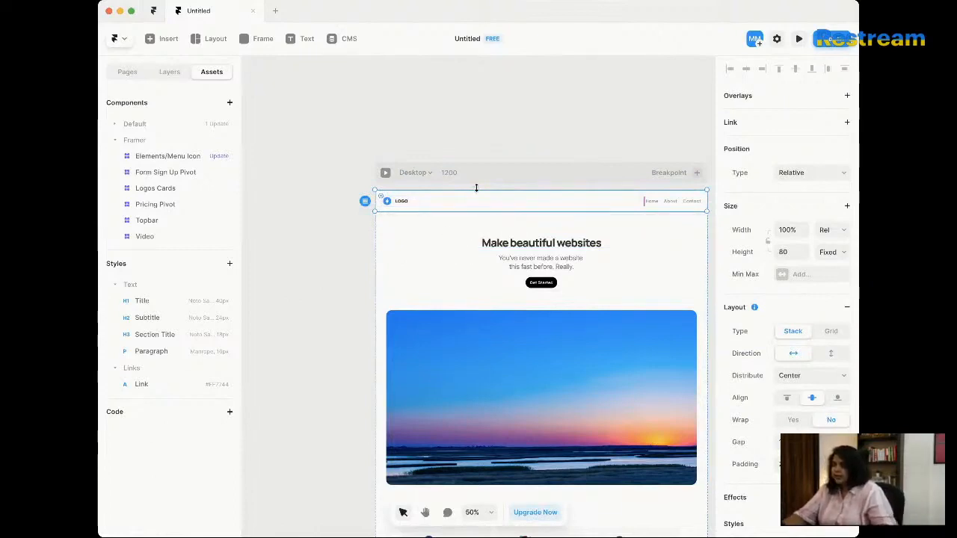
scroll(502, 261, right, 5)
scroll(520, 258, right, 3)
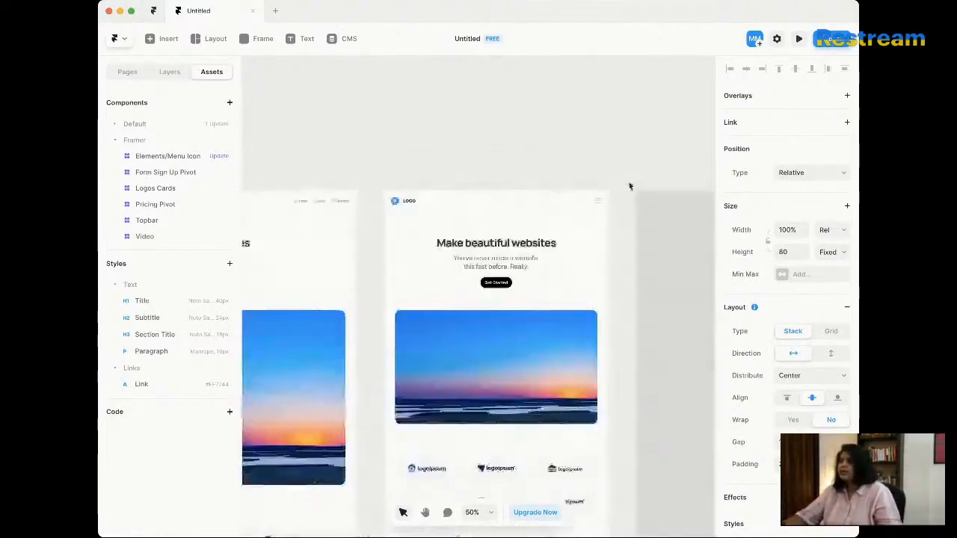
Step: Examine how the new navigation bar adapts in the Tablet and Phone frames, and return to the Desktop frame
scroll(530, 213, right, 3)
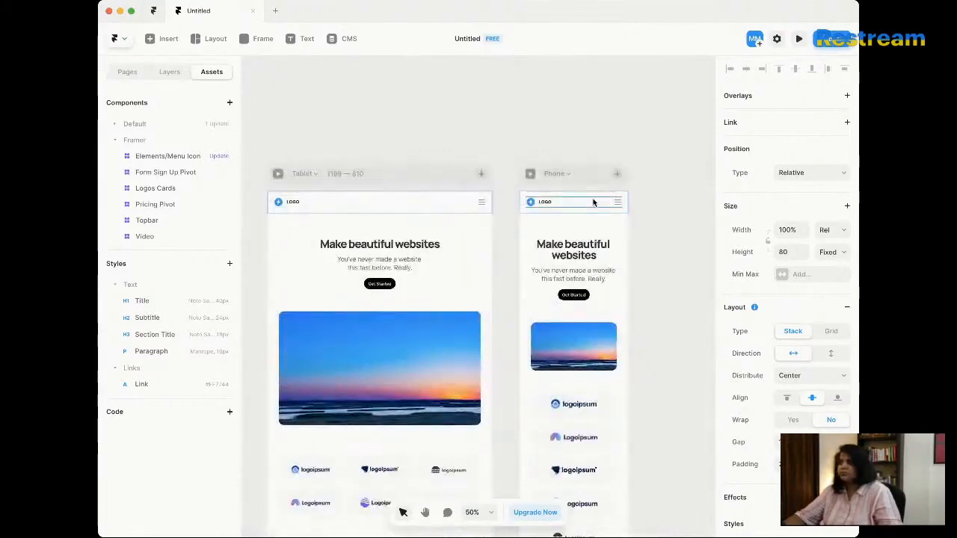
scroll(622, 250, down, 3)
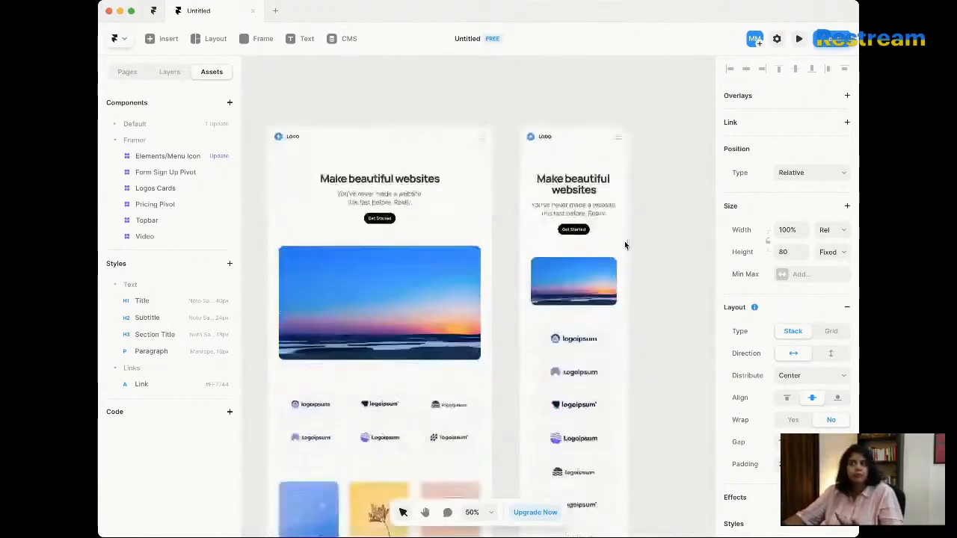
scroll(650, 254, left, 3)
scroll(651, 258, left, 10)
scroll(651, 258, up, 3)
scroll(651, 258, right, 3)
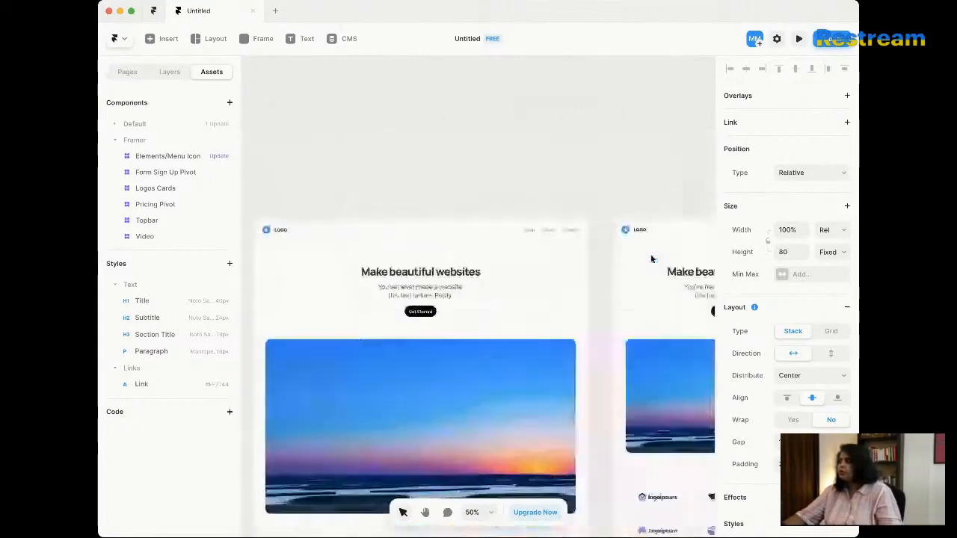
scroll(501, 183, left, 5)
scroll(501, 183, down, 1)
scroll(501, 183, down, 1)
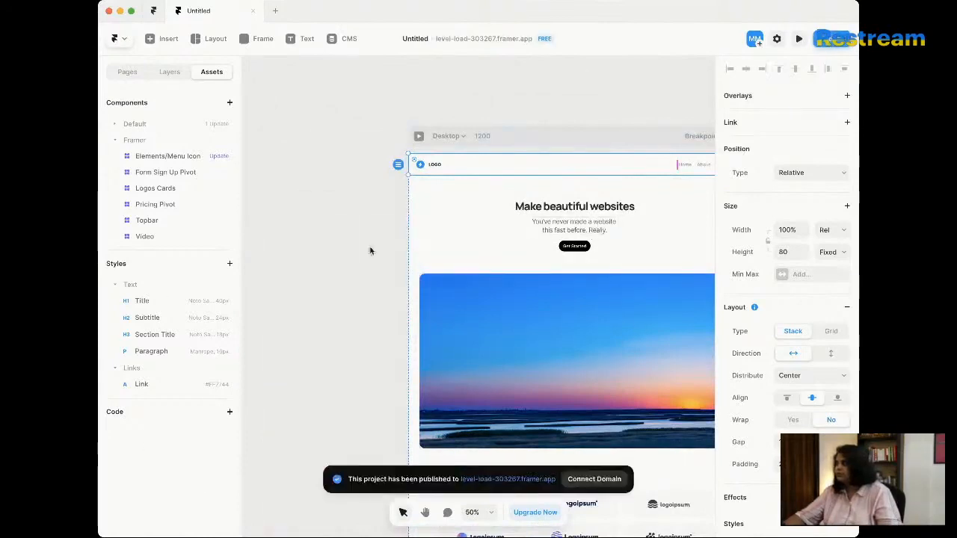
Step: Open the site's domain settings and enter nocoloco-live-landing as the free framer.website subdomain
click(594, 479)
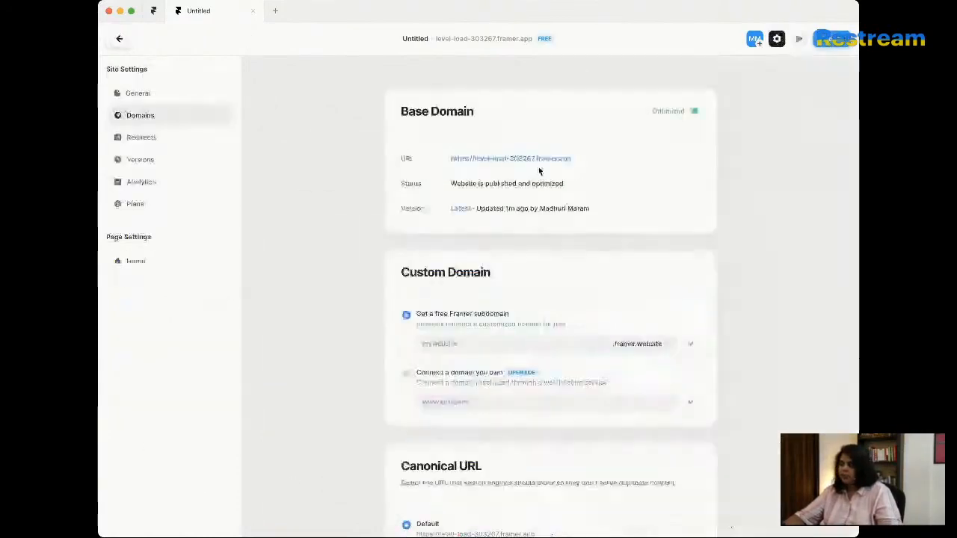
click(460, 341)
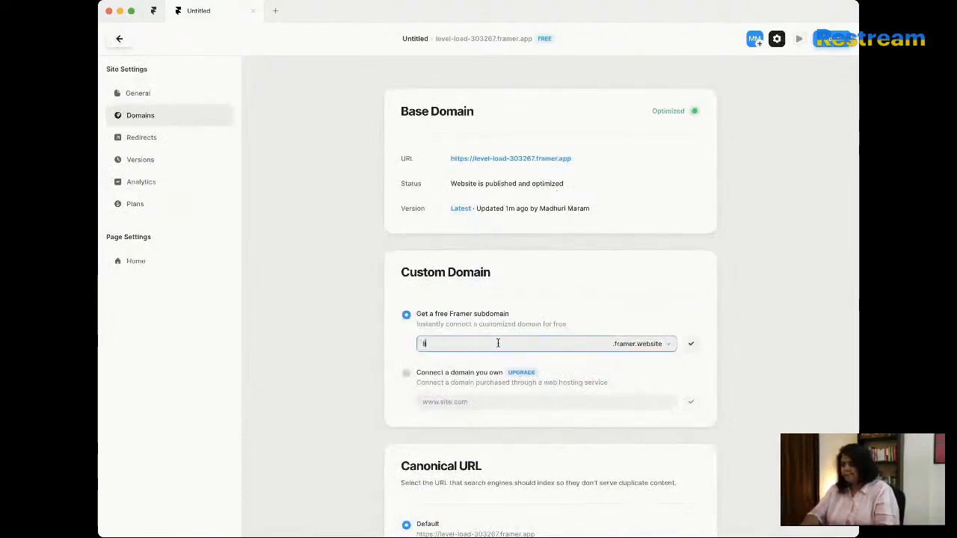
key(BackSpace)
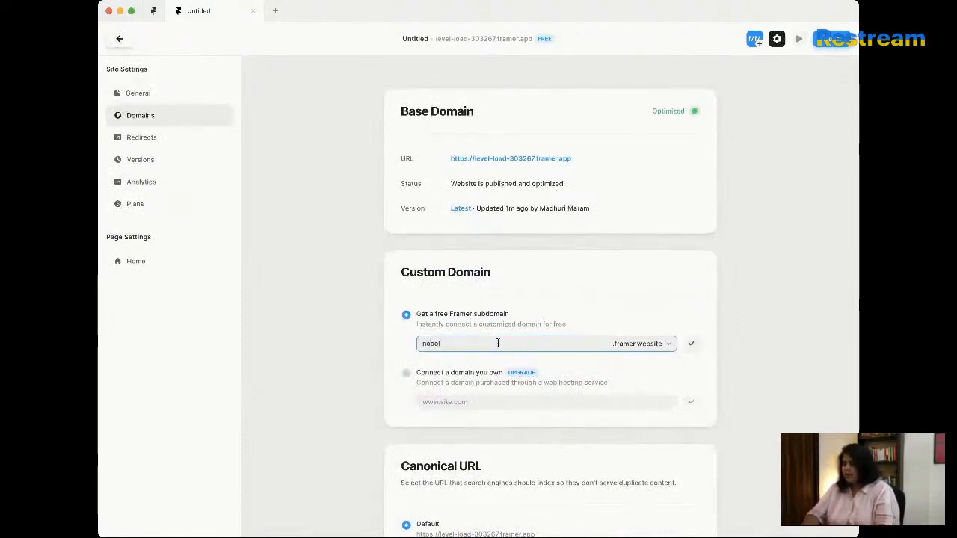
text(nocoloco-live)
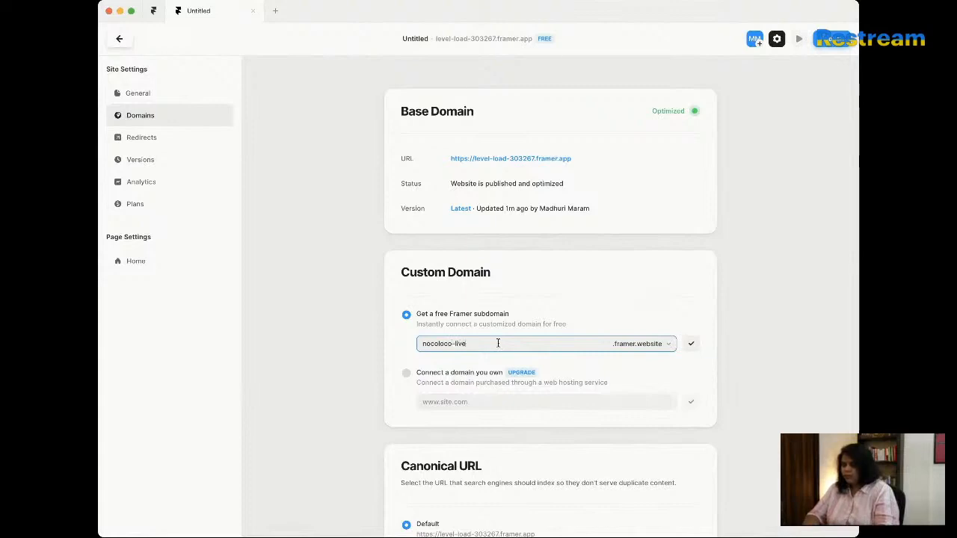
text(-landing)
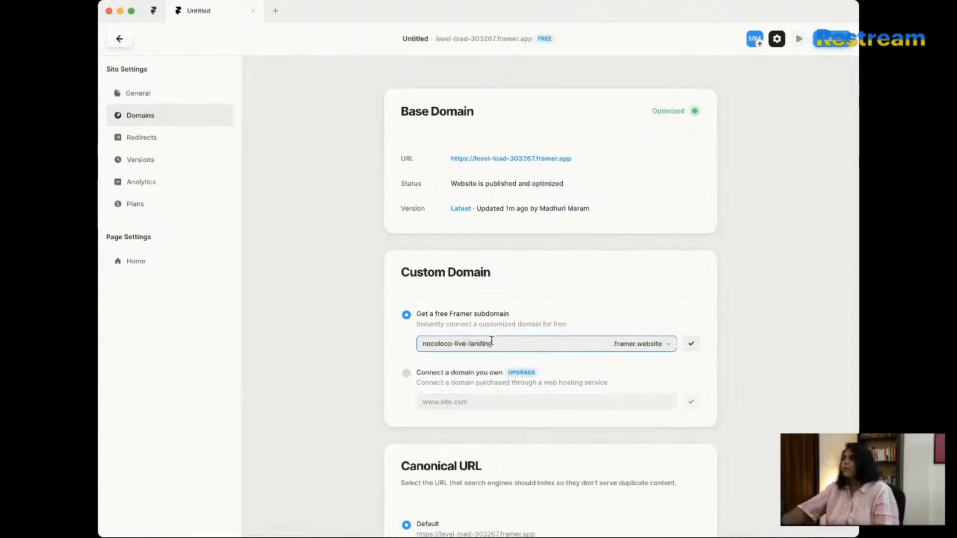
Step: Rename the project as live-landing-template and move it to the References folder
click(416, 39)
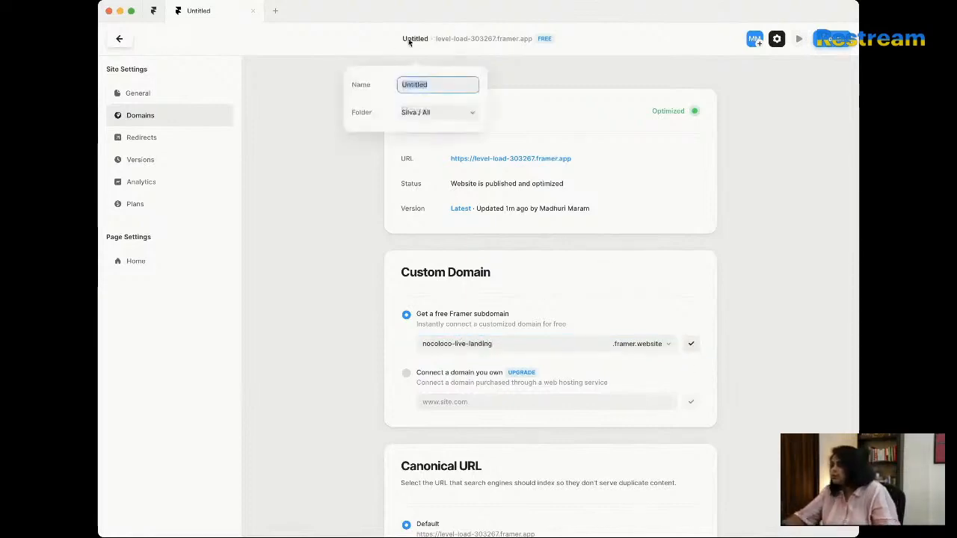
text(live)
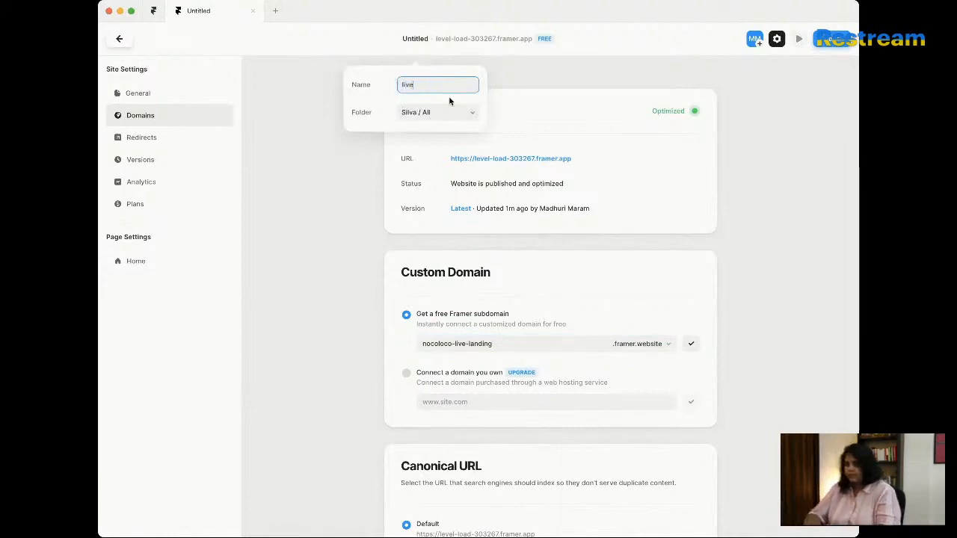
text(-landing)
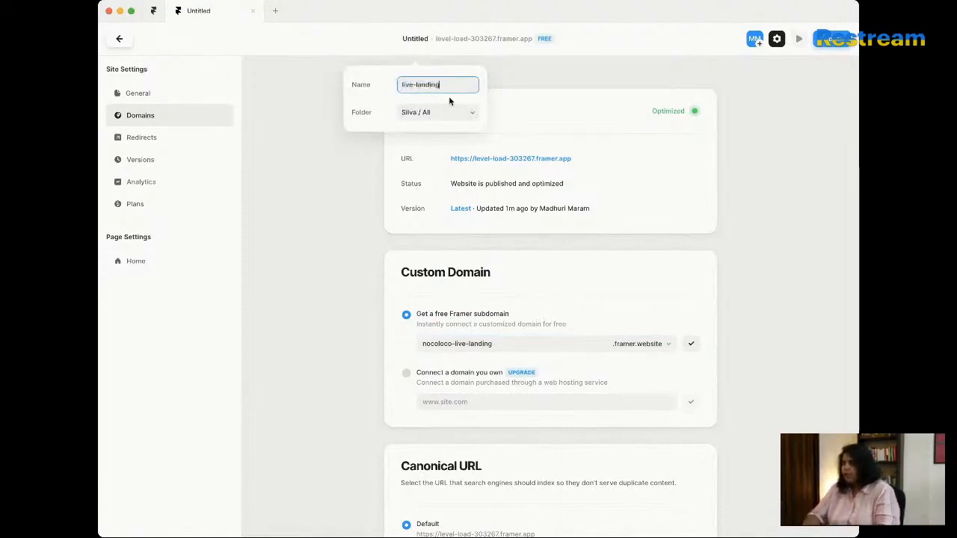
text(-template)
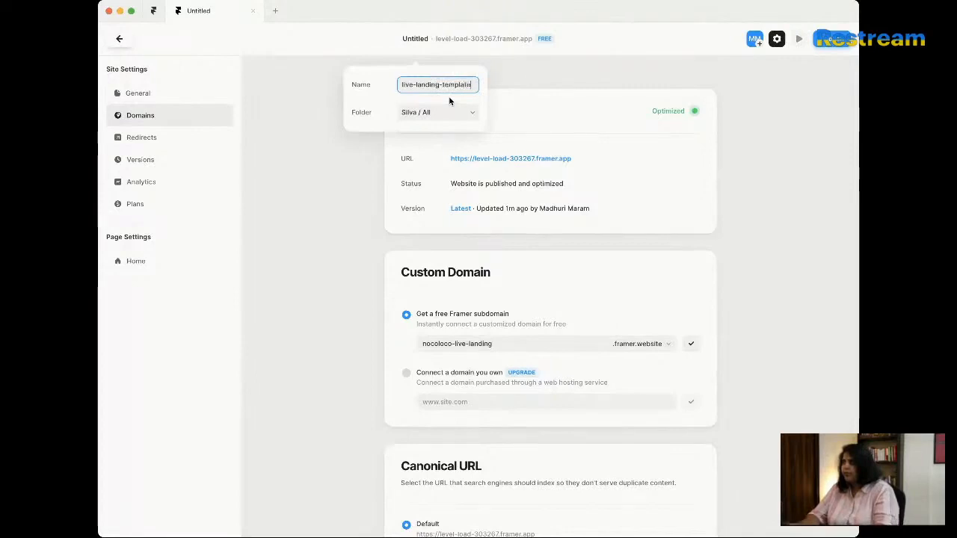
click(444, 111)
mouse_move(461, 154)
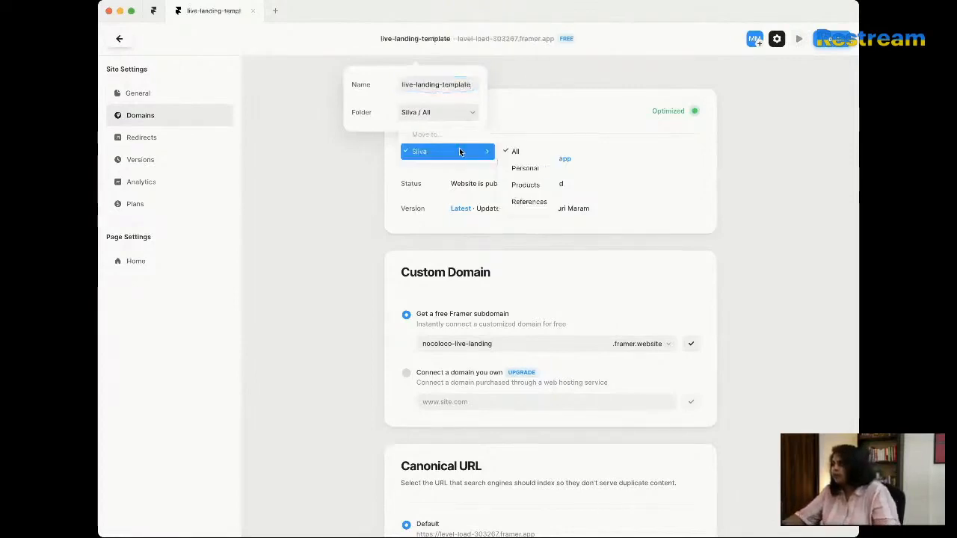
click(543, 203)
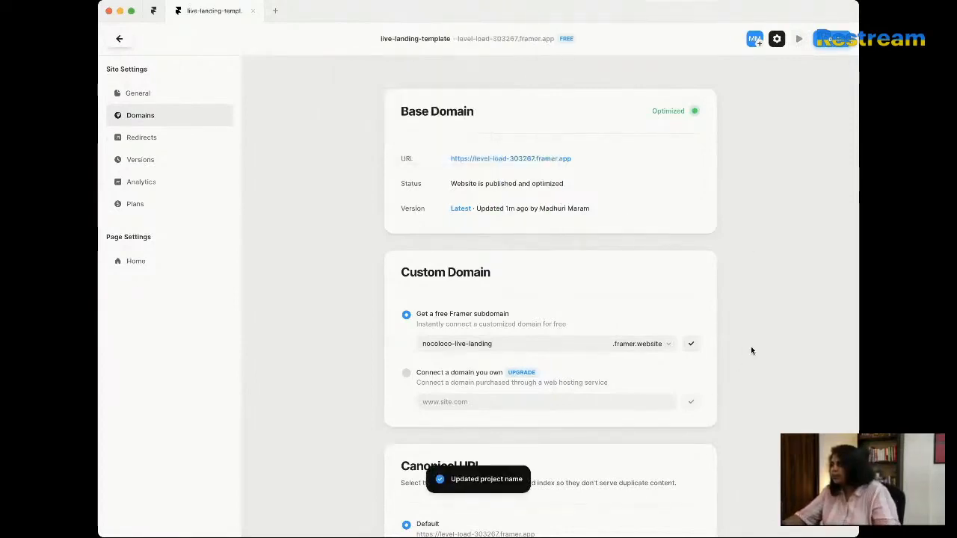
Step: Connect the entered framer.website subdomain and review the published site from its header to its footer
click(692, 345)
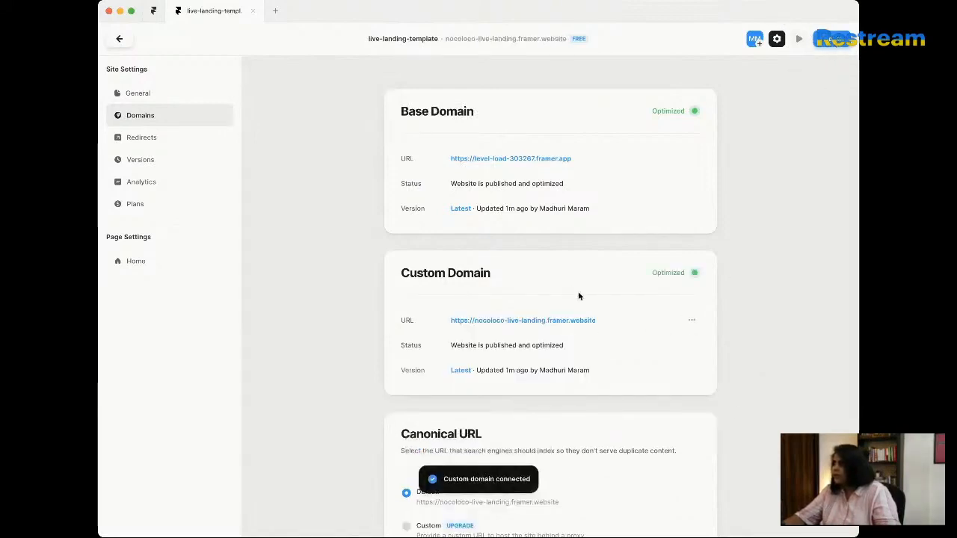
click(579, 321)
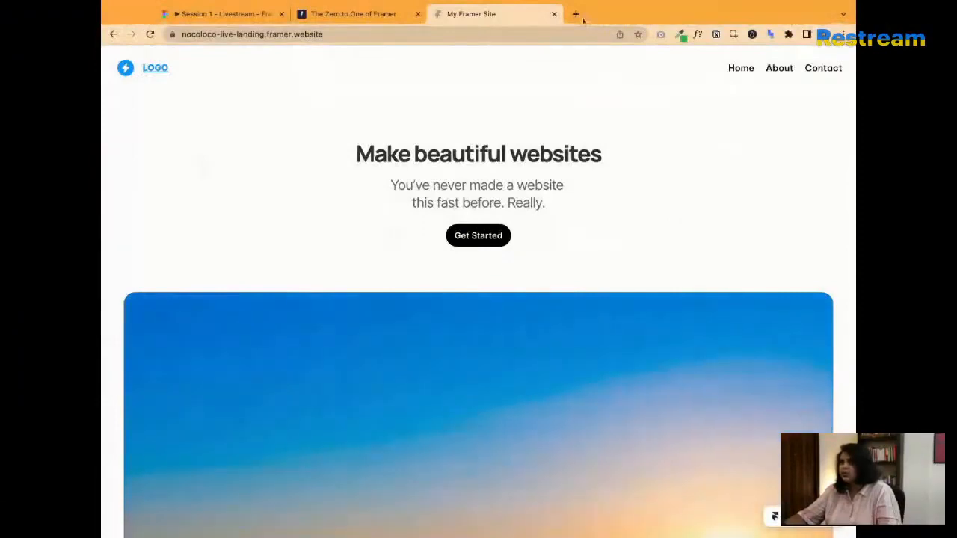
scroll(624, 193, down, 5)
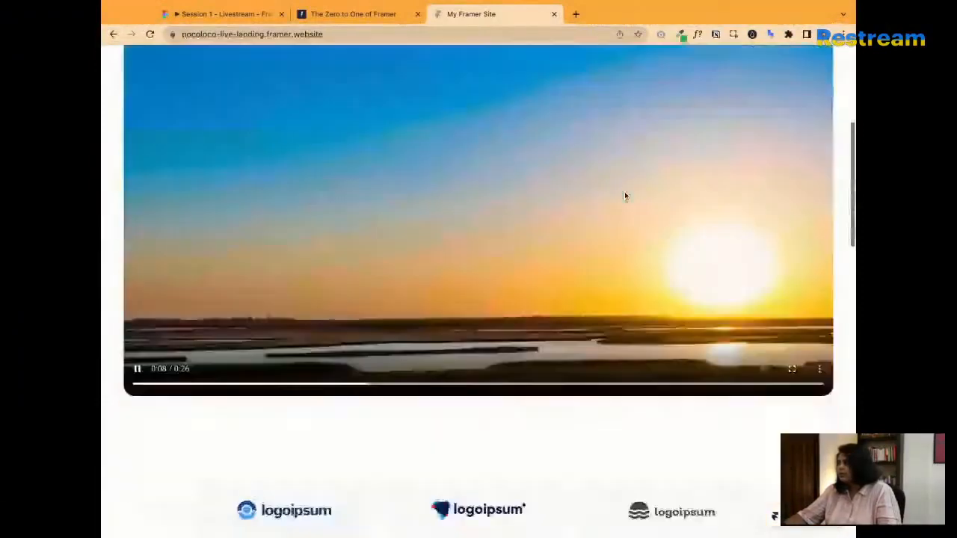
scroll(730, 310, down, 5)
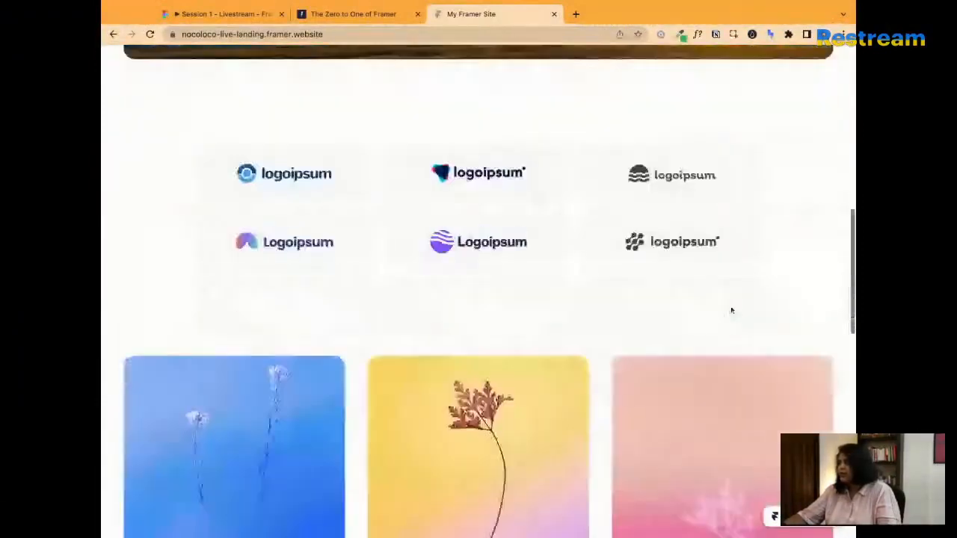
scroll(702, 265, down, 5)
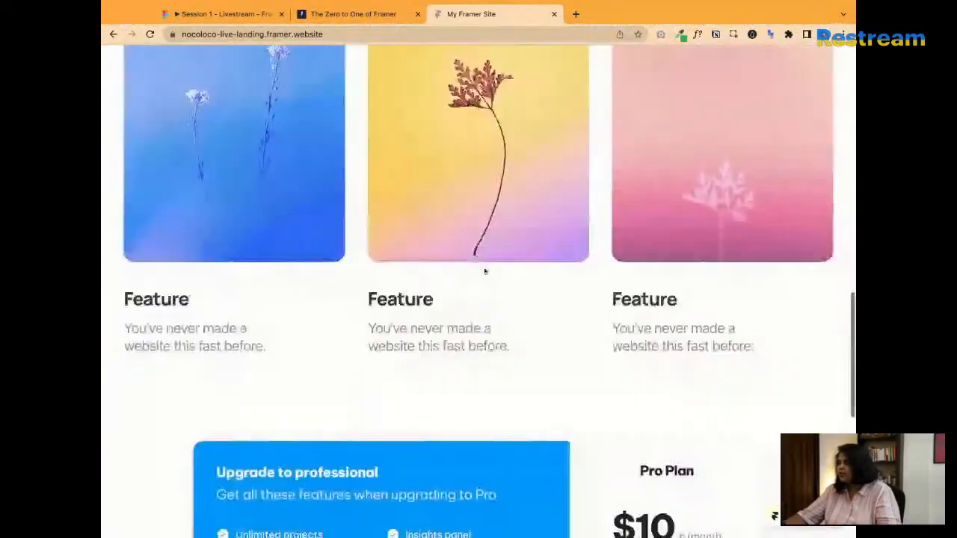
scroll(485, 271, down, 5)
scroll(485, 272, down, 2)
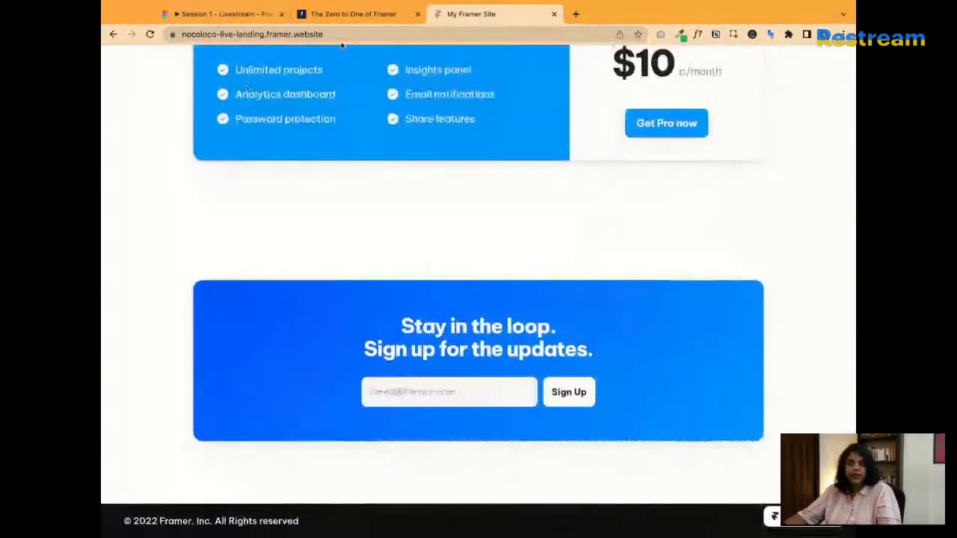
Step: Select the published site's address, return to the page header, and narrow the browser window slightly
click(367, 34)
key(super+Tab)
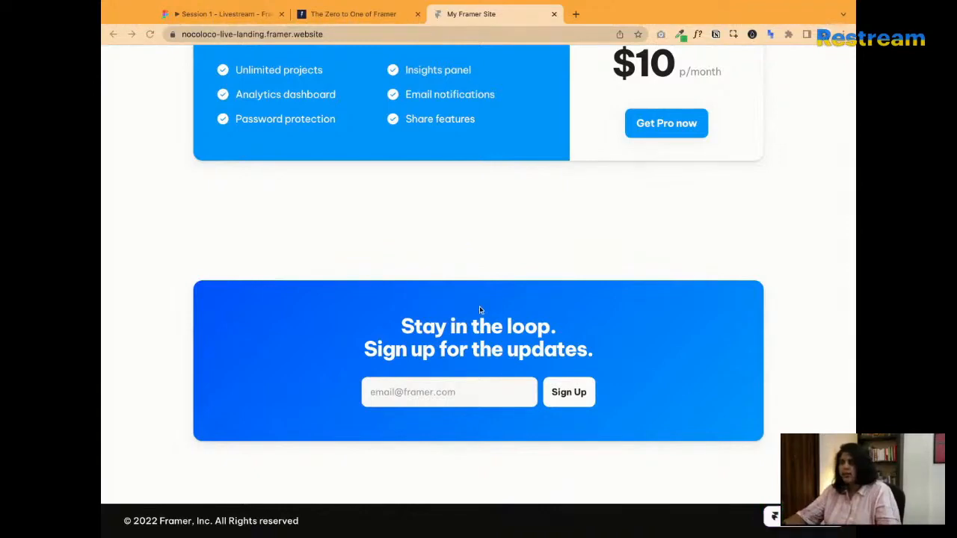
key(super+l)
scroll(269, 318, up, 20)
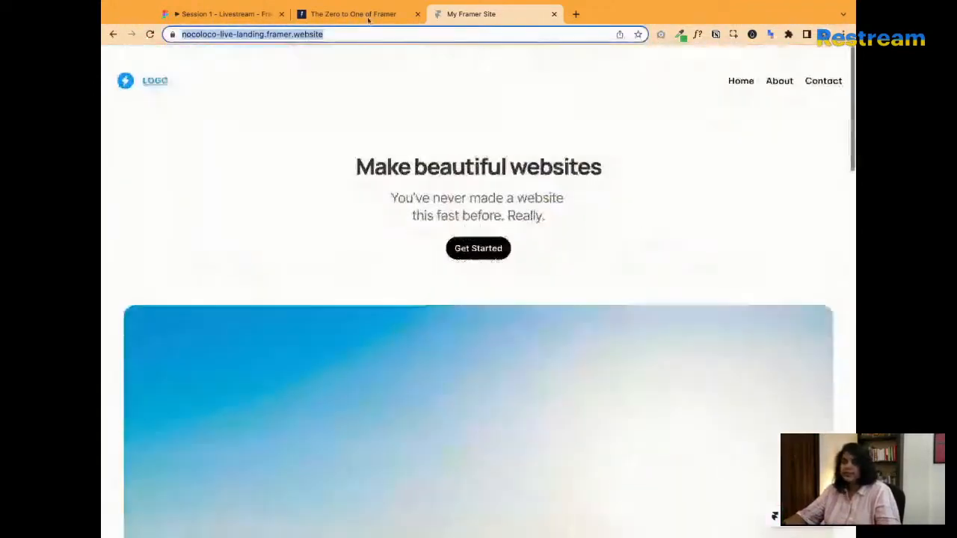
mouse_move(855, 299)
mouse_down()
mouse_move(622, 299)
mouse_move(849, 299)
mouse_up()
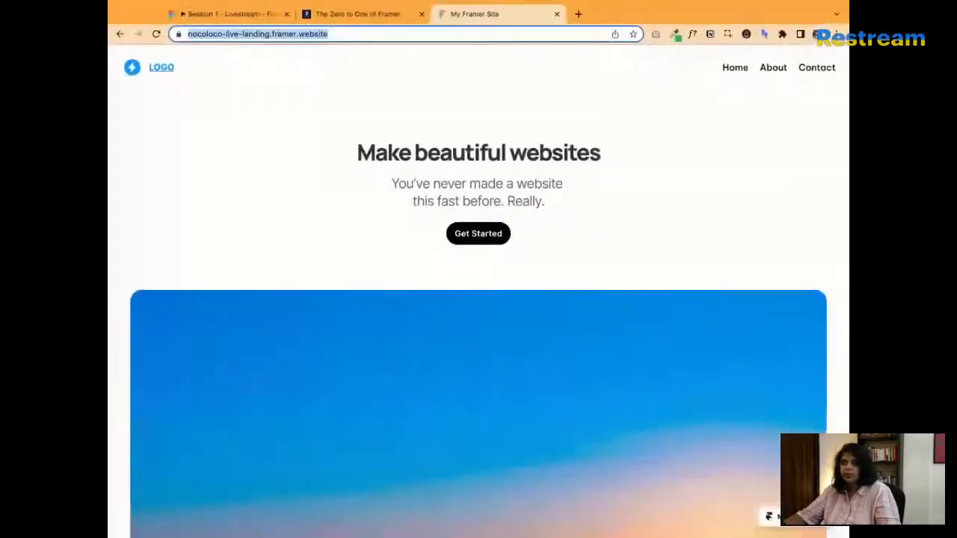
Step: Review the published page's video, logos, feature cards and pricing section, and return to its header
scroll(781, 169, down, 6)
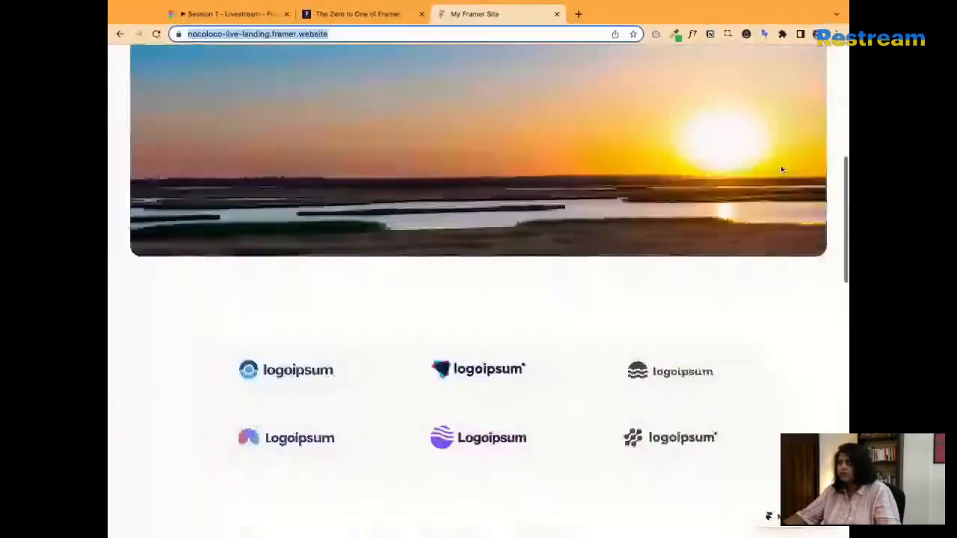
scroll(782, 170, down, 2)
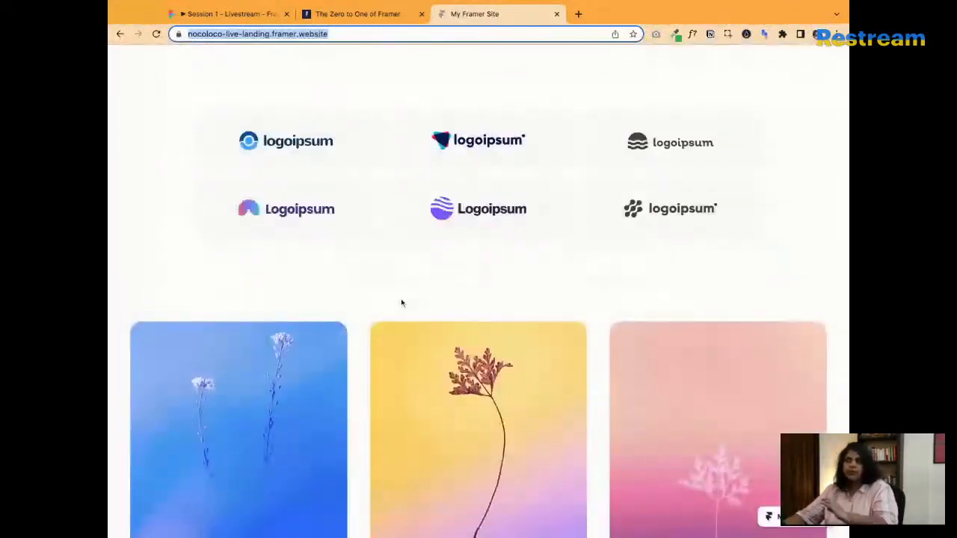
scroll(471, 231, down, 5)
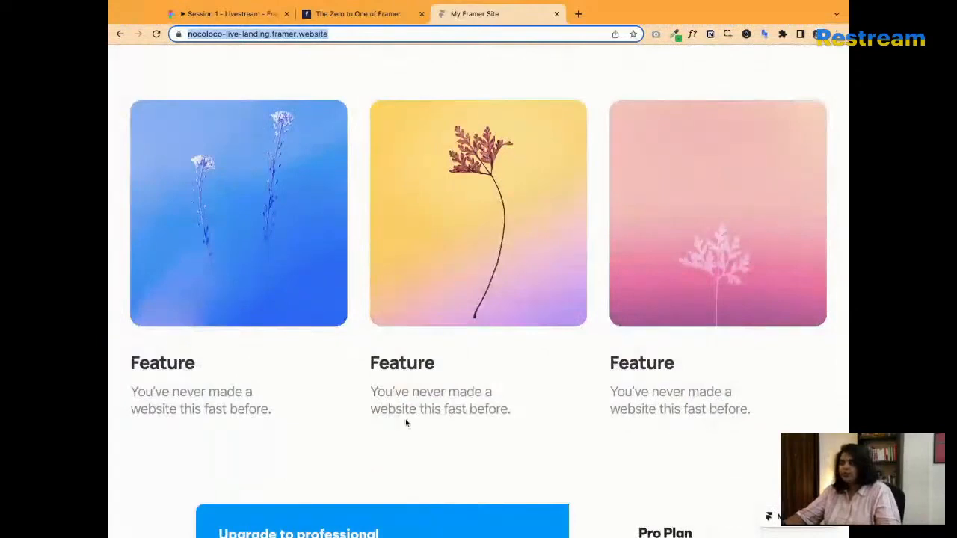
scroll(598, 283, down, 7)
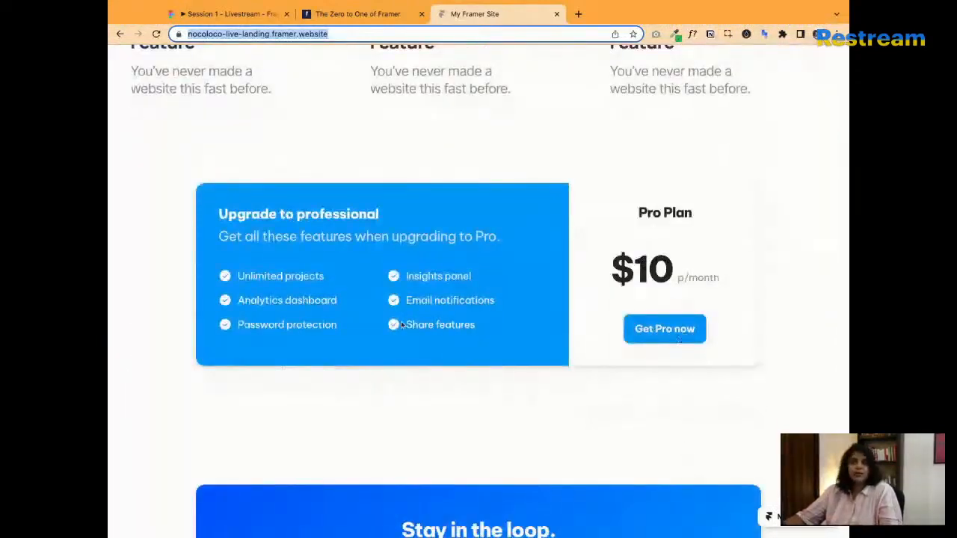
scroll(474, 282, up, 10)
scroll(473, 282, up, 10)
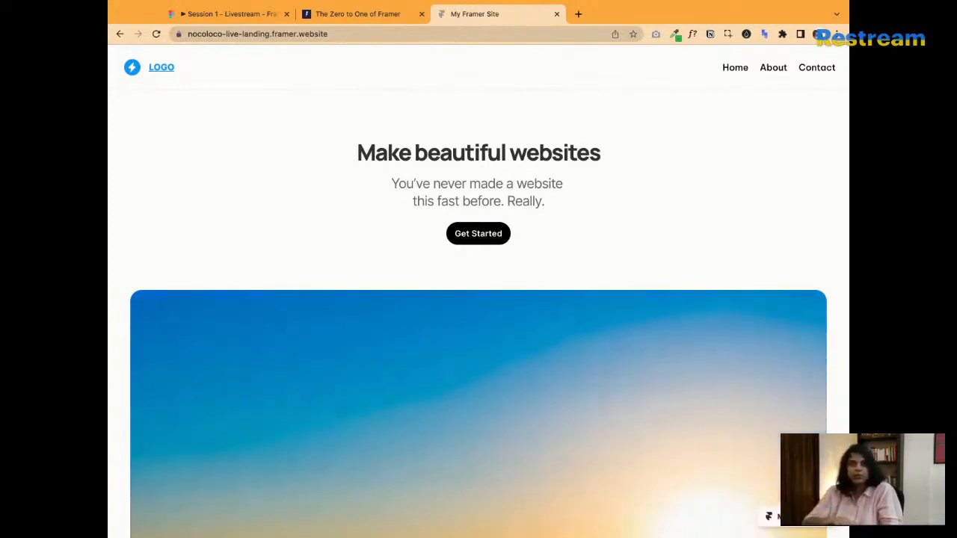
Step: Look through the lessons on The Zero to One of Framer course page, and switch back to the published site
click(357, 23)
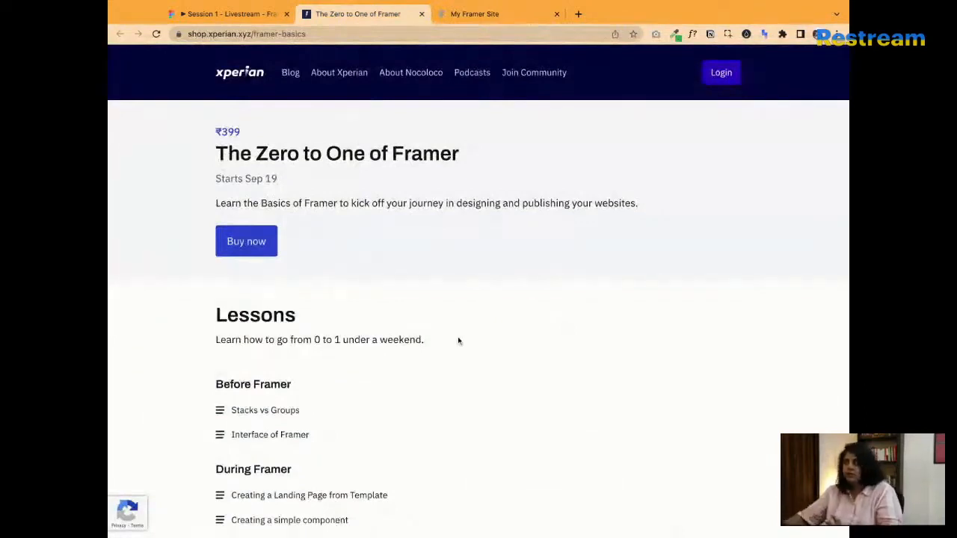
scroll(553, 320, down, 1)
scroll(554, 321, down, 1)
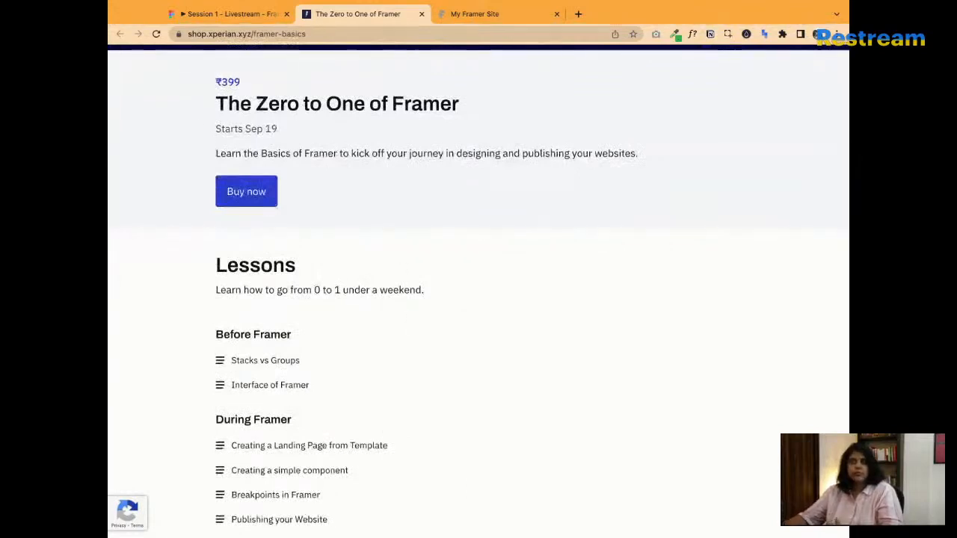
scroll(343, 184, up, 2)
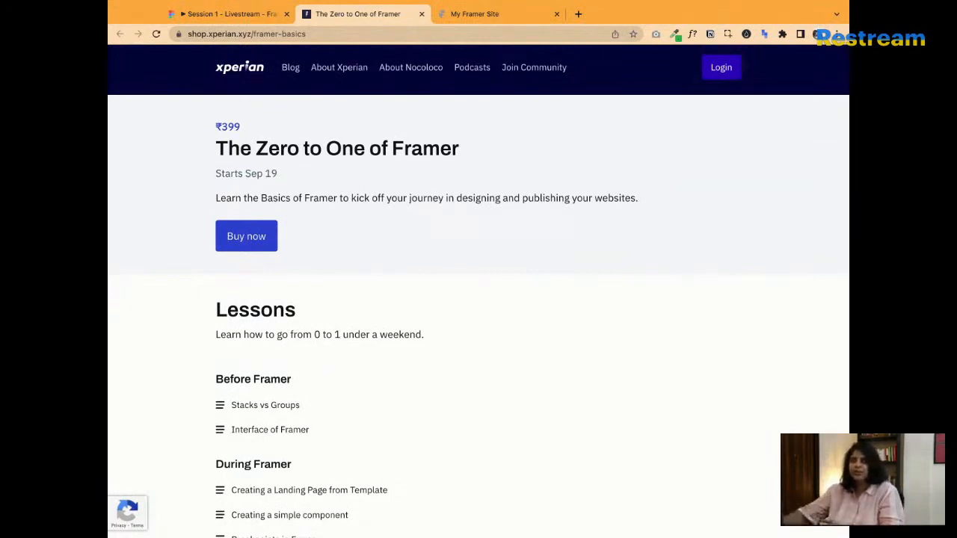
scroll(478, 291, down, 5)
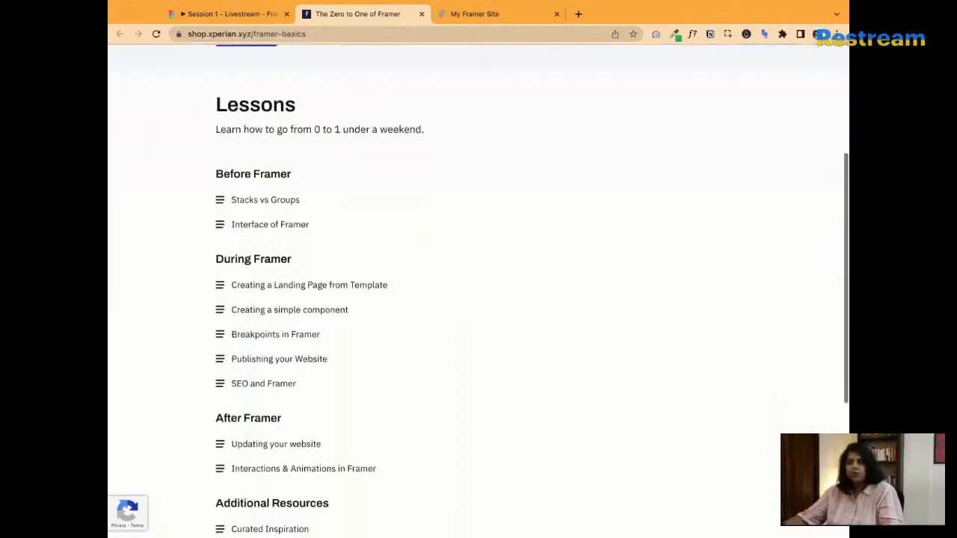
scroll(479, 292, down, 3)
scroll(478, 291, up, 5)
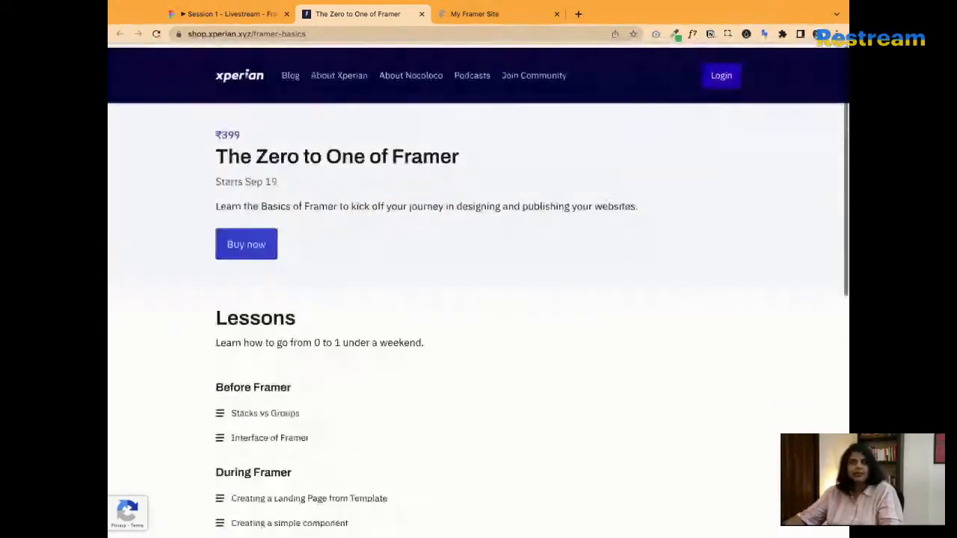
click(499, 18)
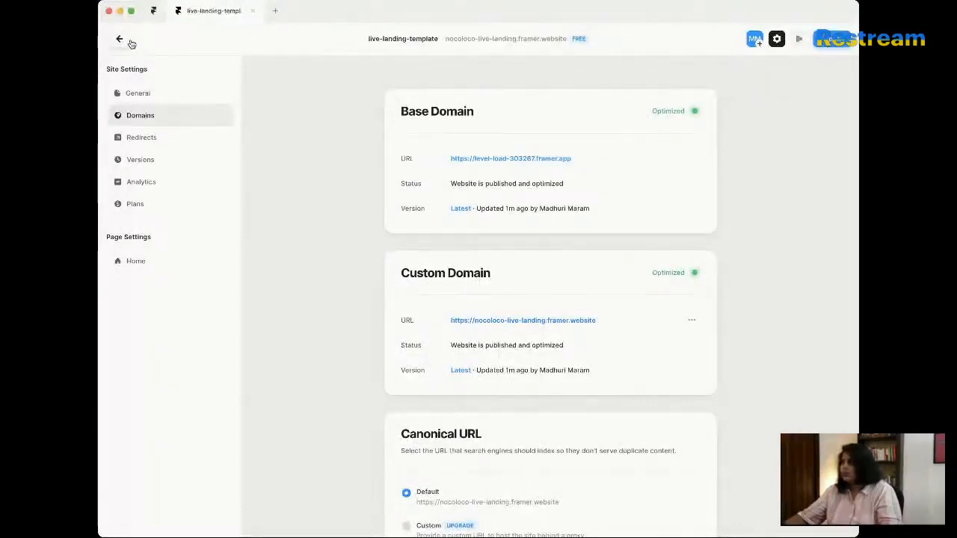
Step: Return from the site settings to the page canvas, select the Hero Video section and show the page's layers
click(129, 41)
scroll(460, 292, up, 5)
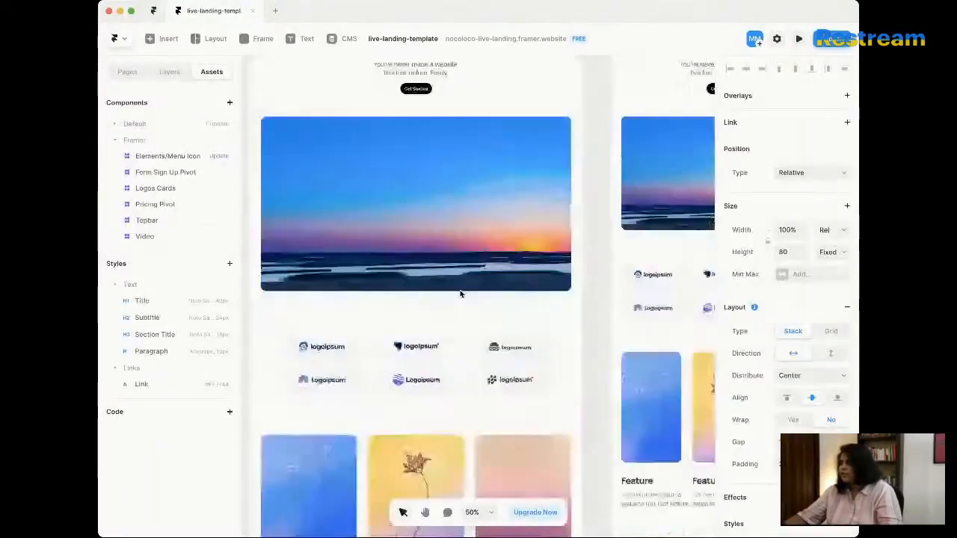
click(459, 293)
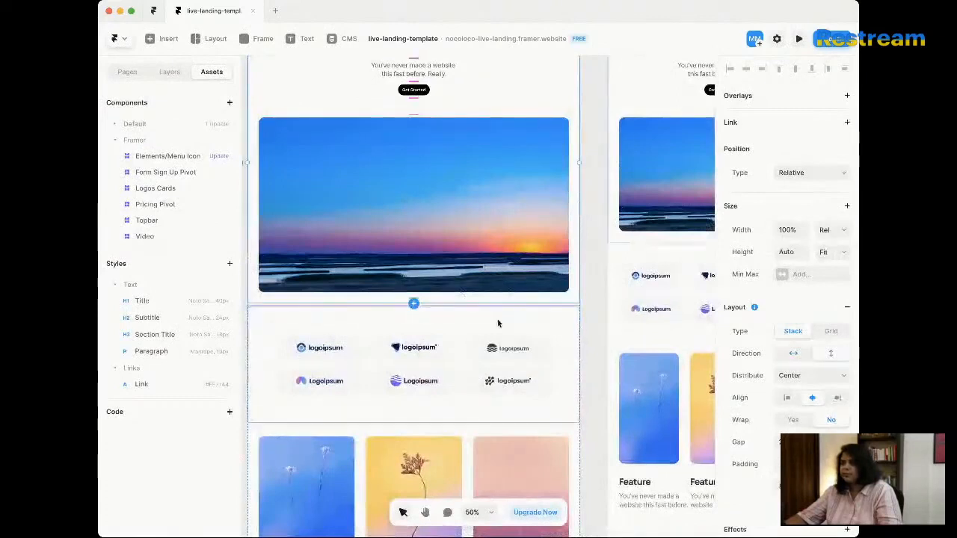
click(169, 74)
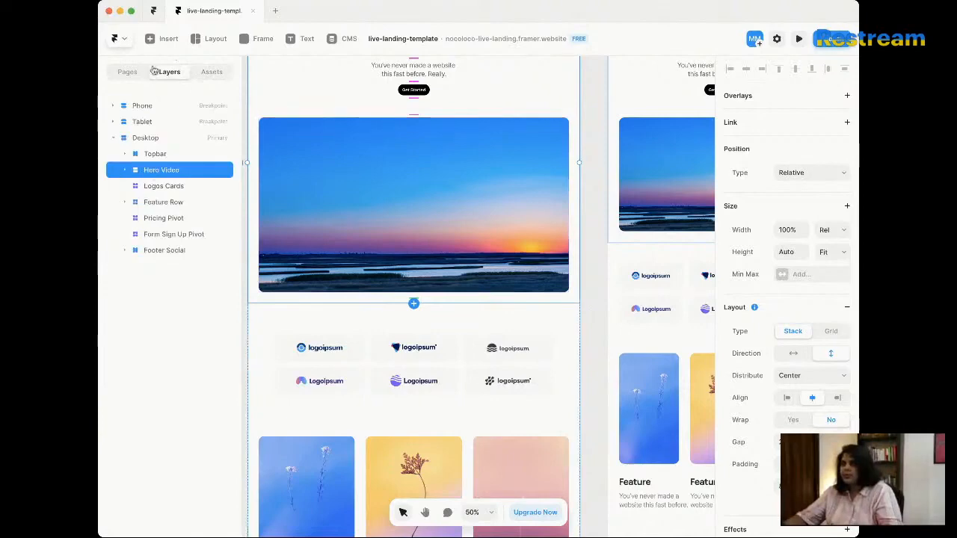
click(166, 39)
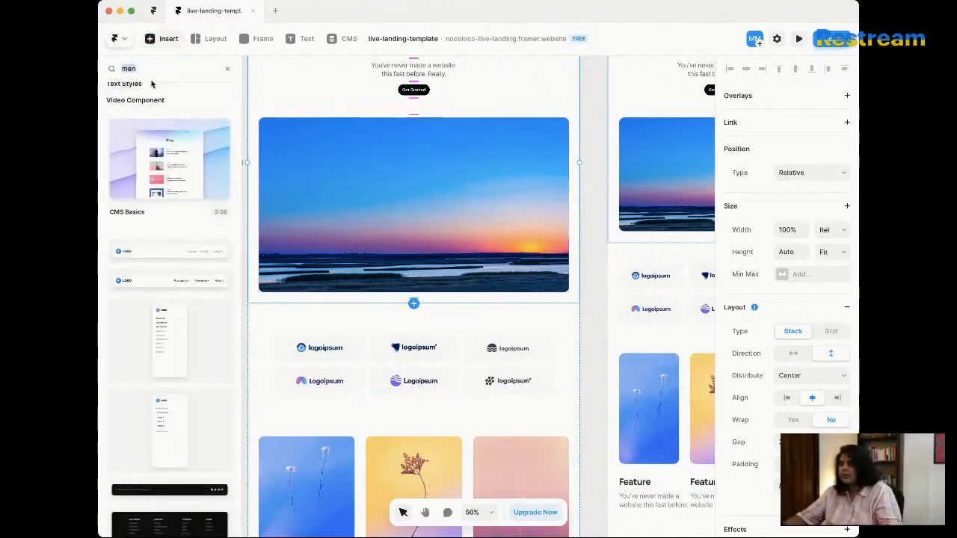
text(fr)
key(BackSpace)
key(BackSpace)
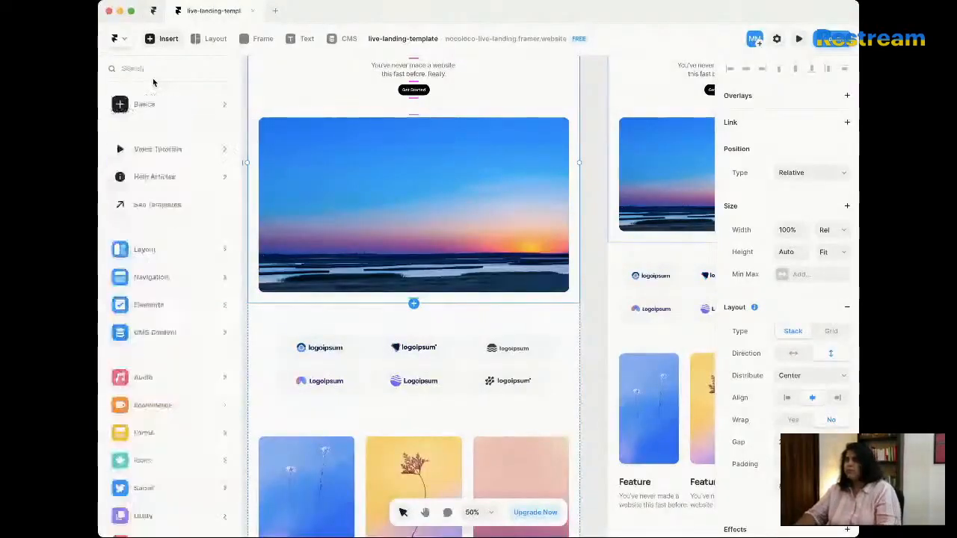
Step: Draw a 1200 by 35 frame between the Desktop's Hero Video and Logos Cards sections, and set its width to Fill
click(263, 40)
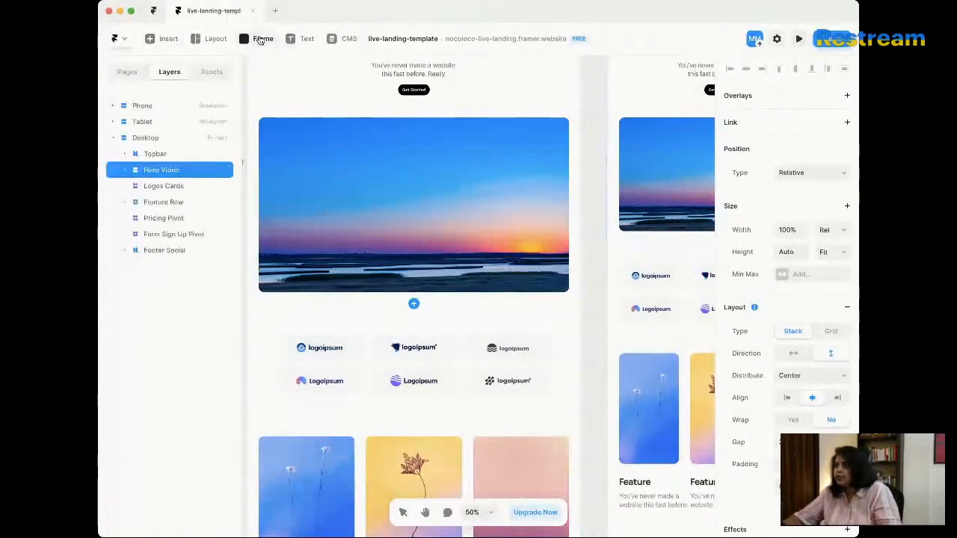
drag(250, 304, 583, 315)
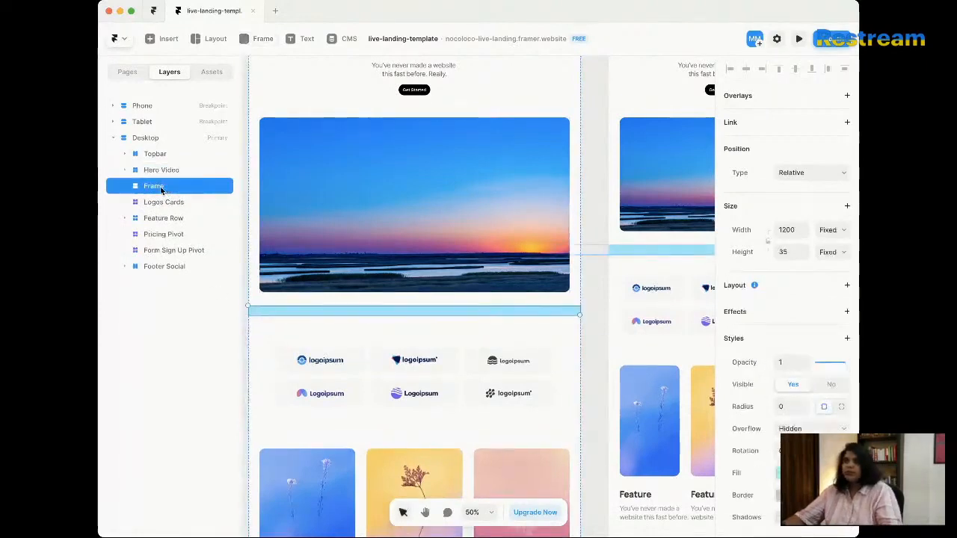
click(788, 253)
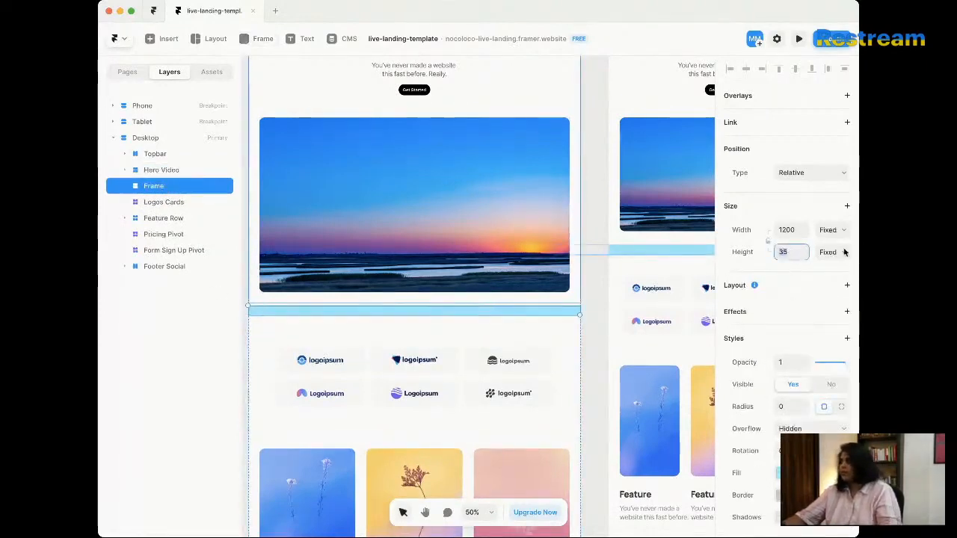
click(843, 258)
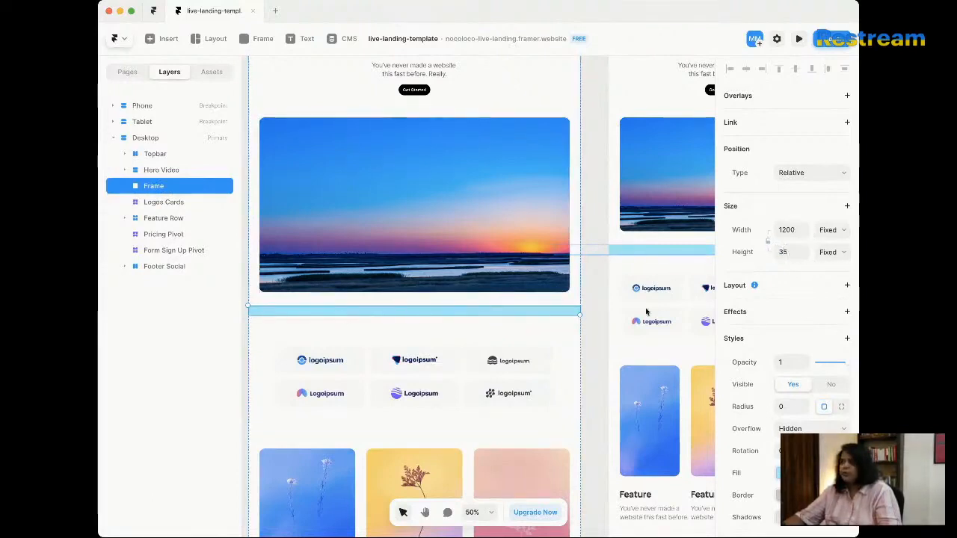
click(840, 230)
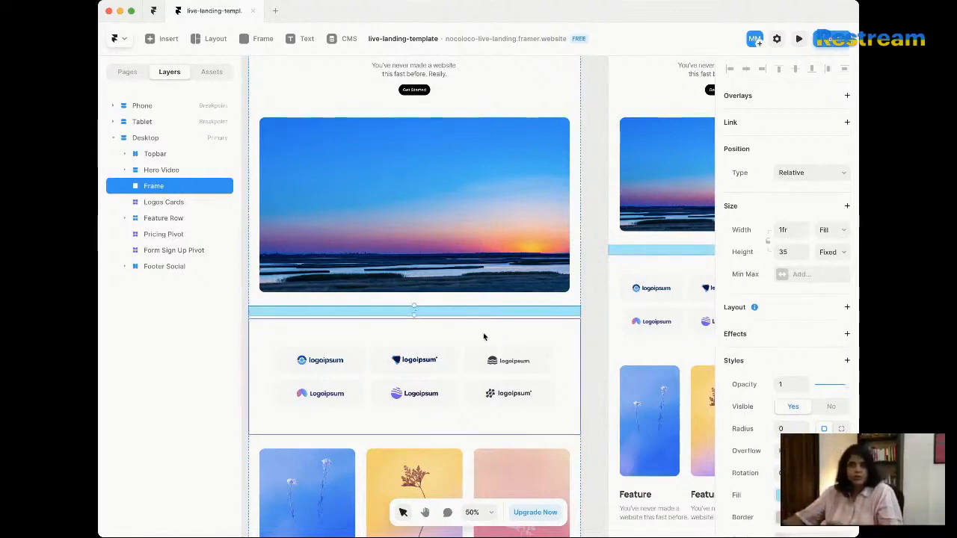
Step: Examine how the new frame below the video spans the Tablet, Phone and Desktop breakpoints
scroll(485, 335, right, 5)
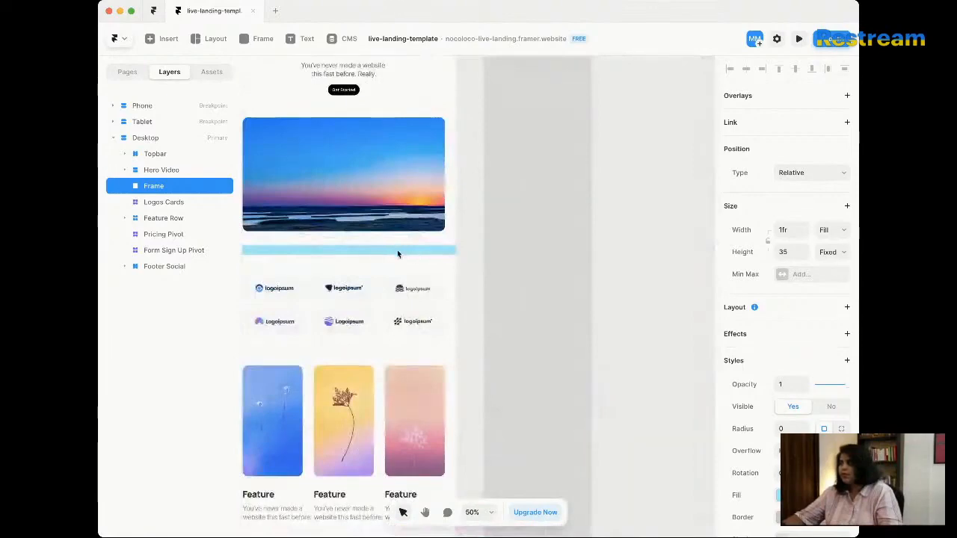
scroll(414, 268, up, 3)
scroll(414, 267, down, 2)
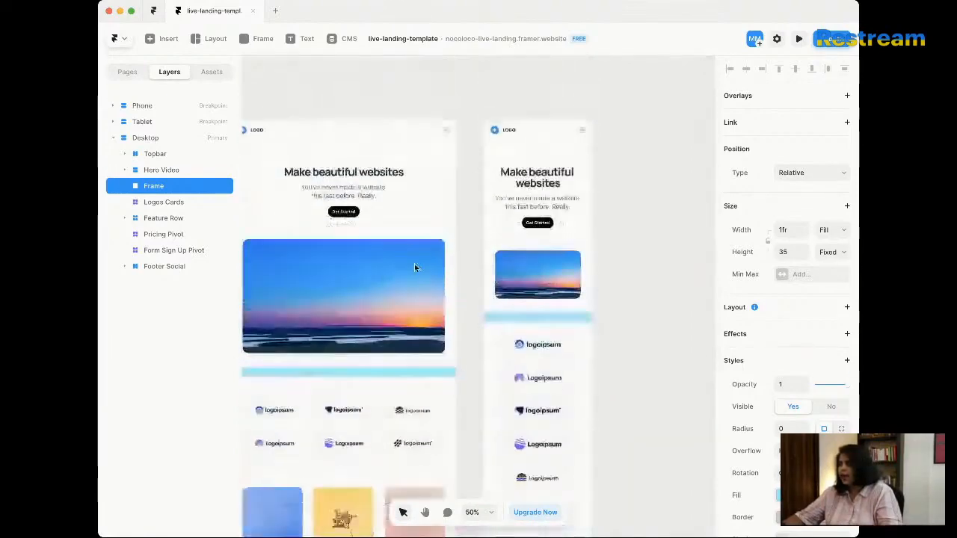
scroll(560, 380, left, 3)
scroll(559, 382, left, 10)
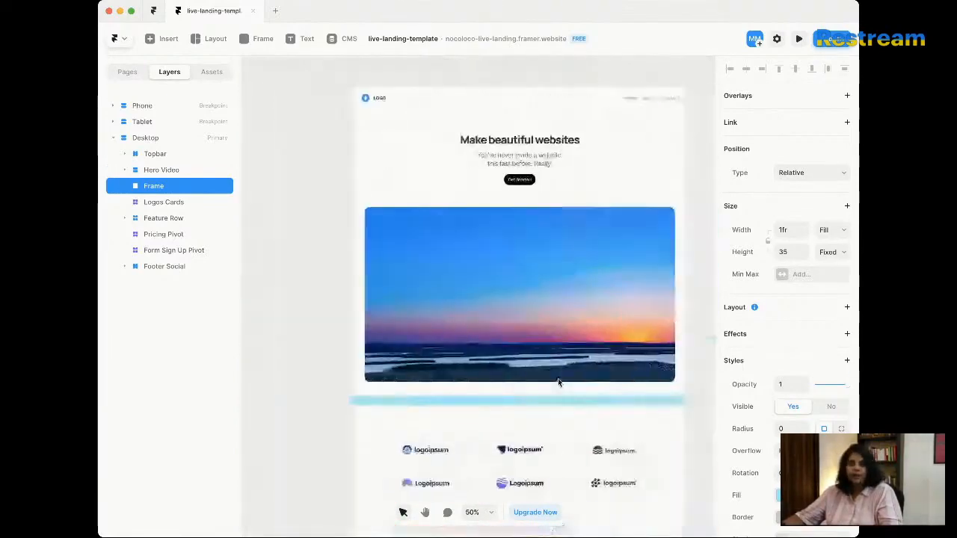
scroll(558, 383, down, 3)
scroll(558, 383, right, 4)
scroll(559, 380, left, 1)
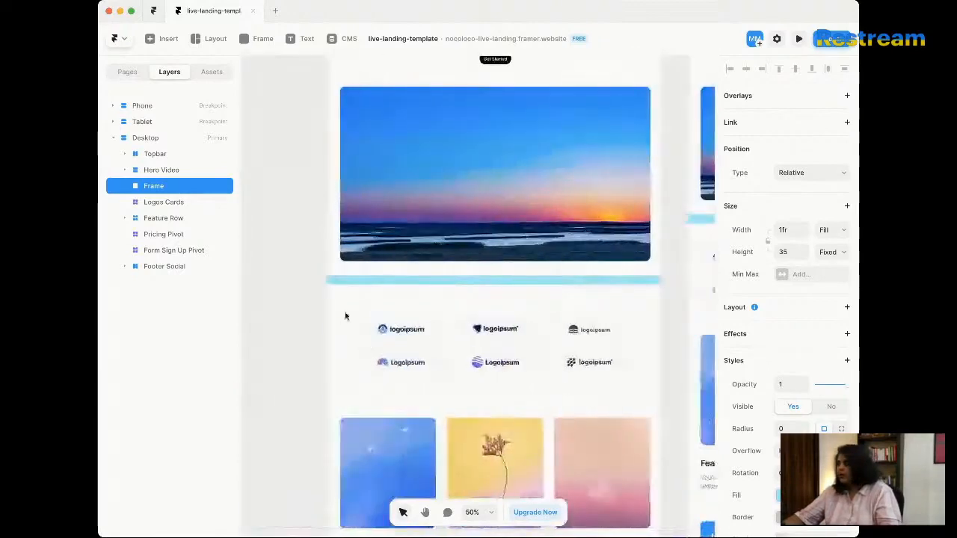
Step: Copy the "Make beautiful websites" heading from Hero Video and place the copy directly below the new frame as its own Desktop layer
click(317, 329)
scroll(562, 196, up, 2)
scroll(561, 199, up, 1)
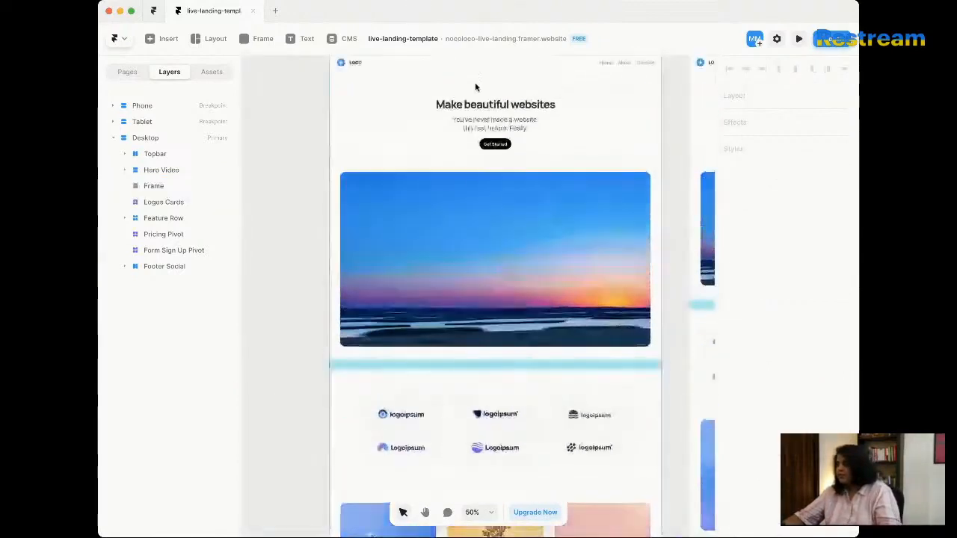
click(536, 107)
click(498, 108)
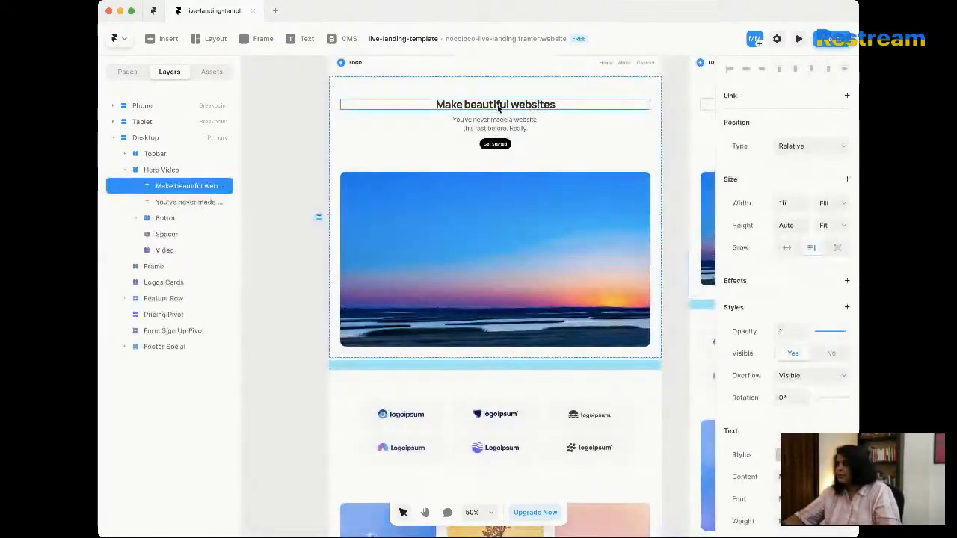
click(439, 366)
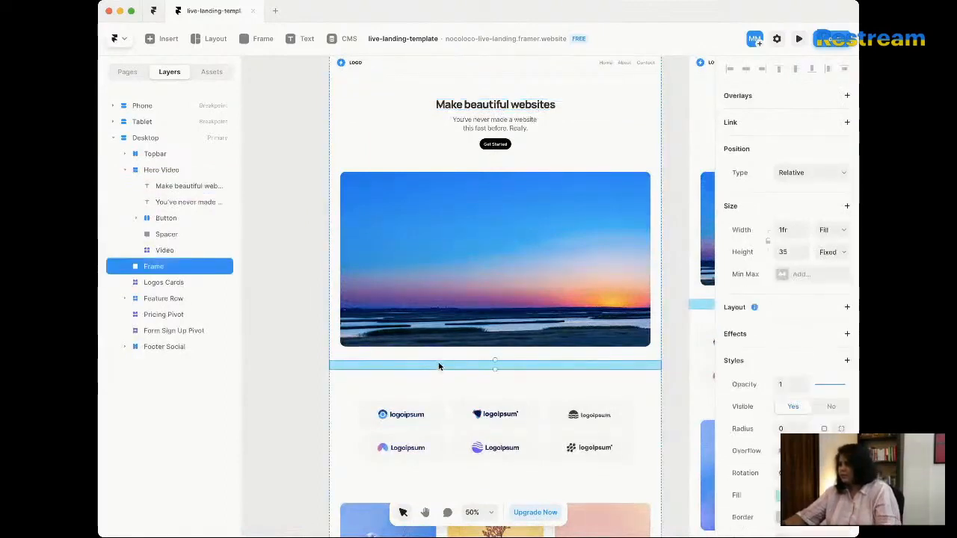
key(super+v)
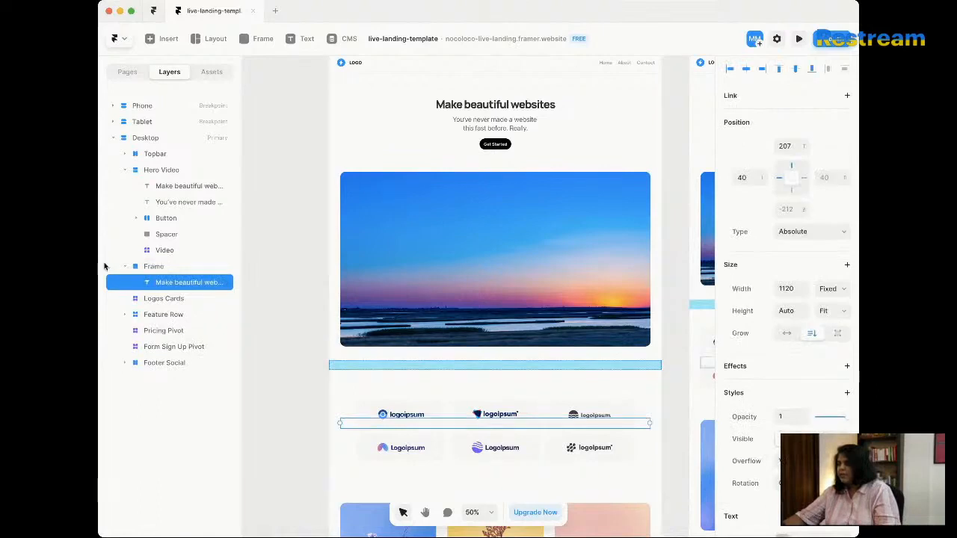
click(166, 266)
drag(169, 284, 103, 267)
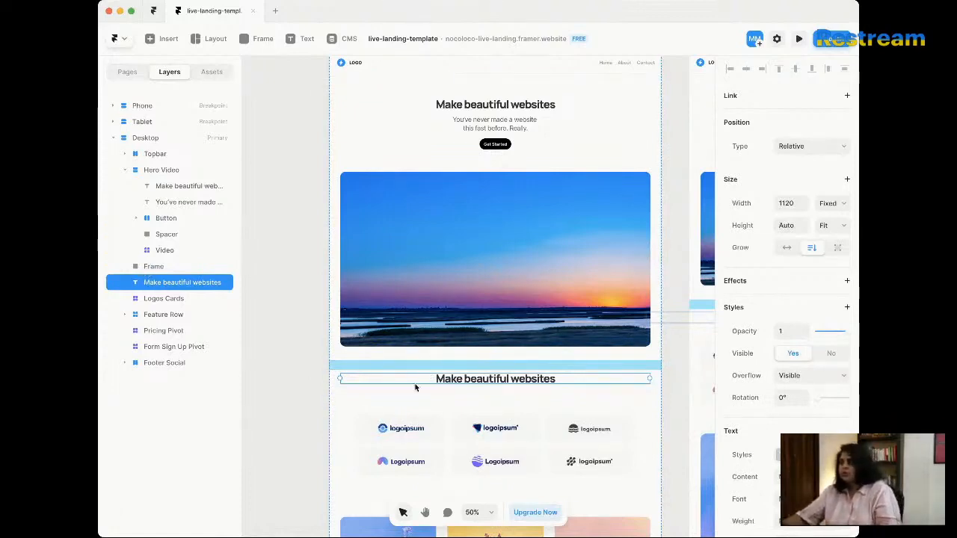
Step: Wrap the frame and the copied heading together in a stack, and set the stack's direction to horizontal
shift+click(168, 267)
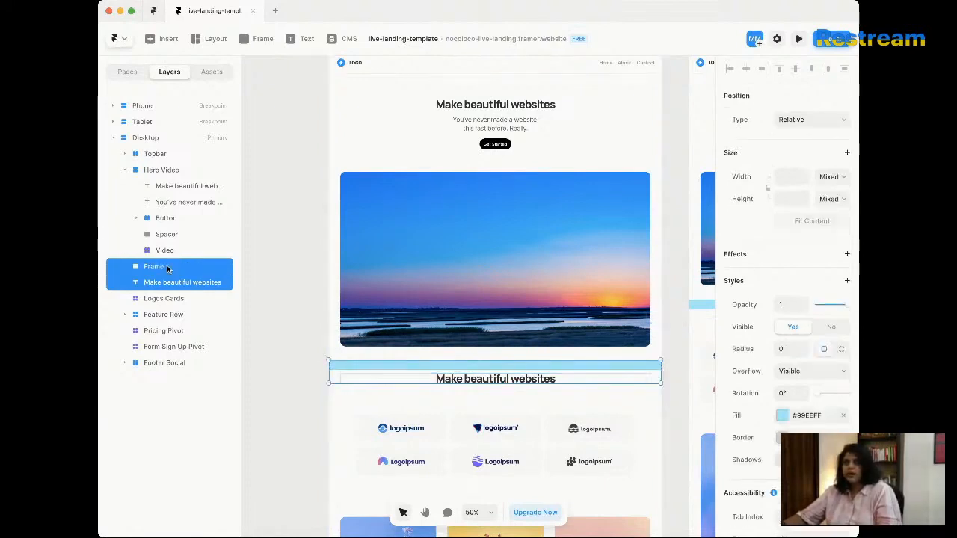
right_click(167, 265)
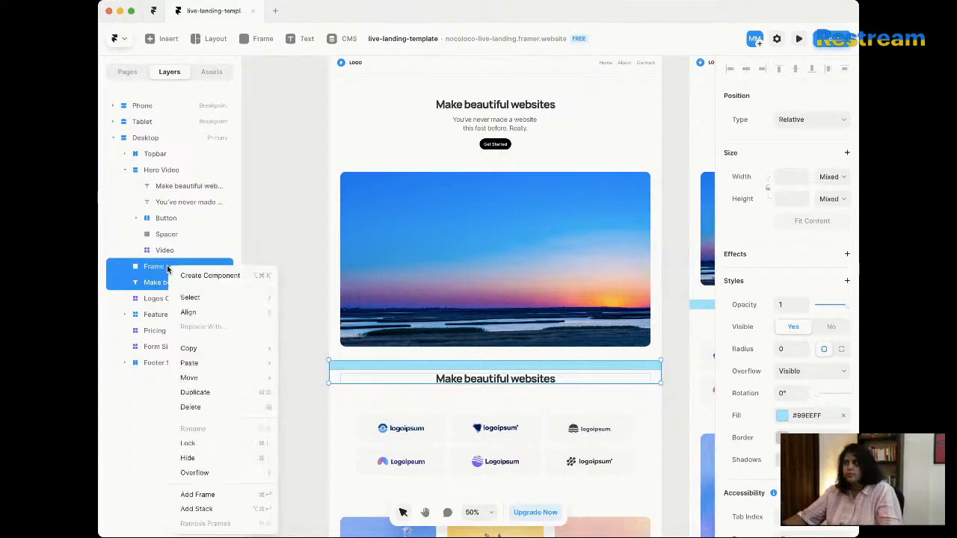
click(237, 513)
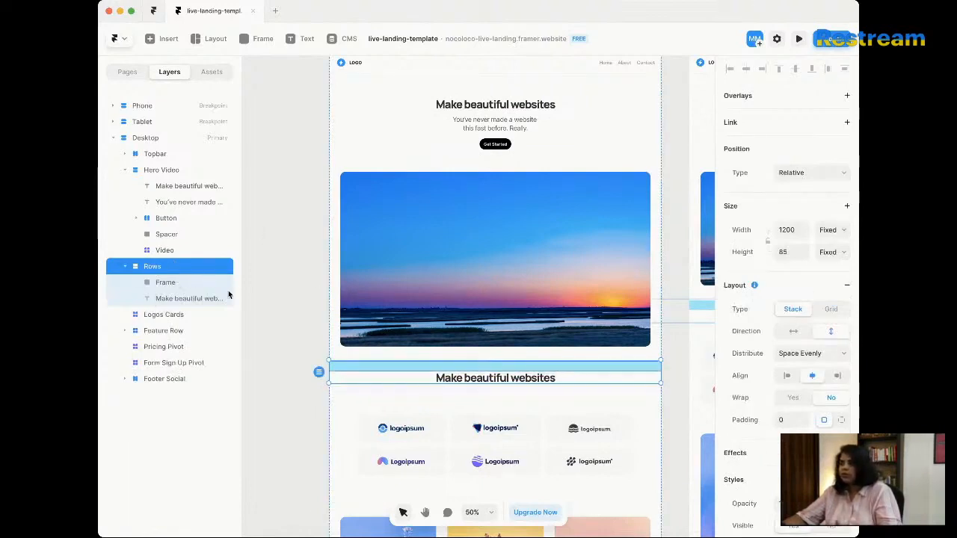
click(795, 334)
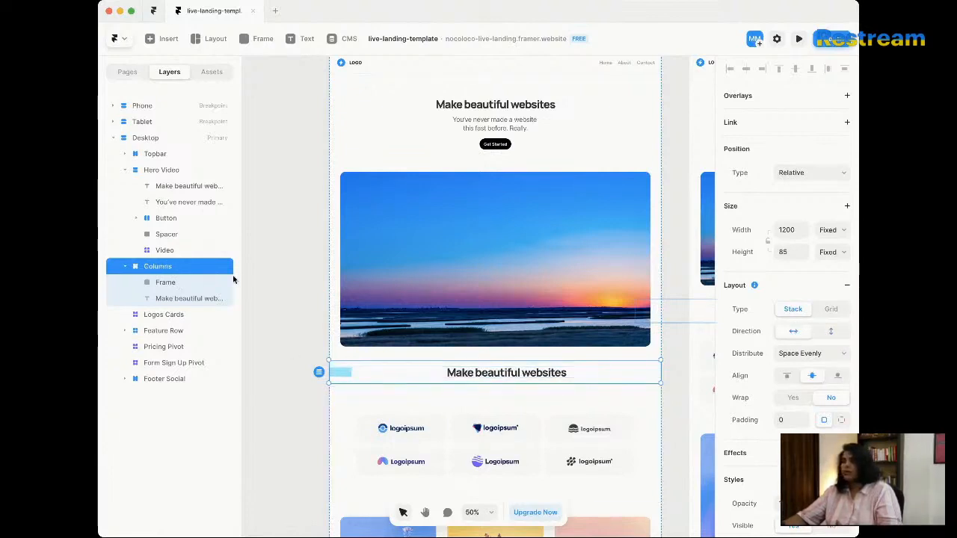
Step: Duplicate the frame inside the stack and move the duplicate after the heading, so a frame sits at each end
click(177, 283)
key(super+d)
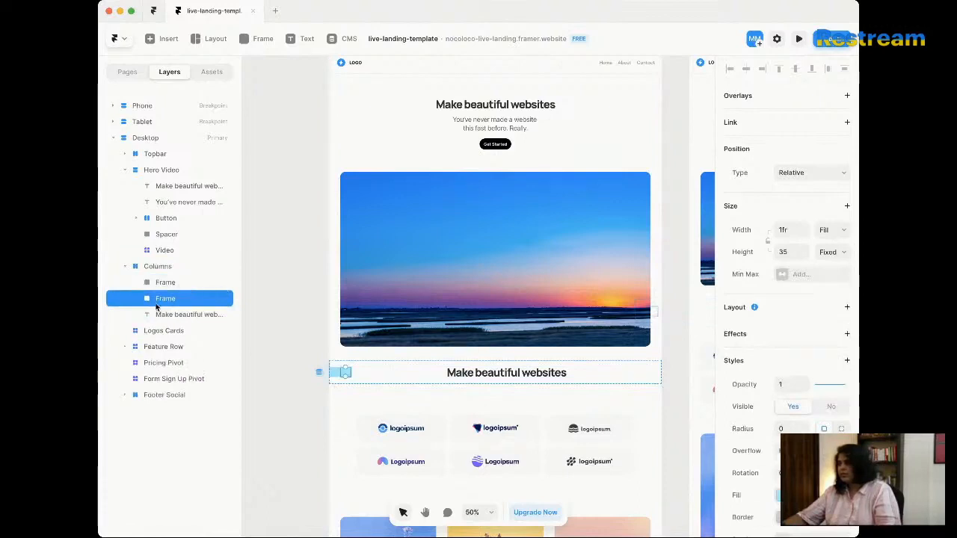
mouse_move(156, 306)
mouse_down()
mouse_move(171, 315)
mouse_move(158, 320)
mouse_up()
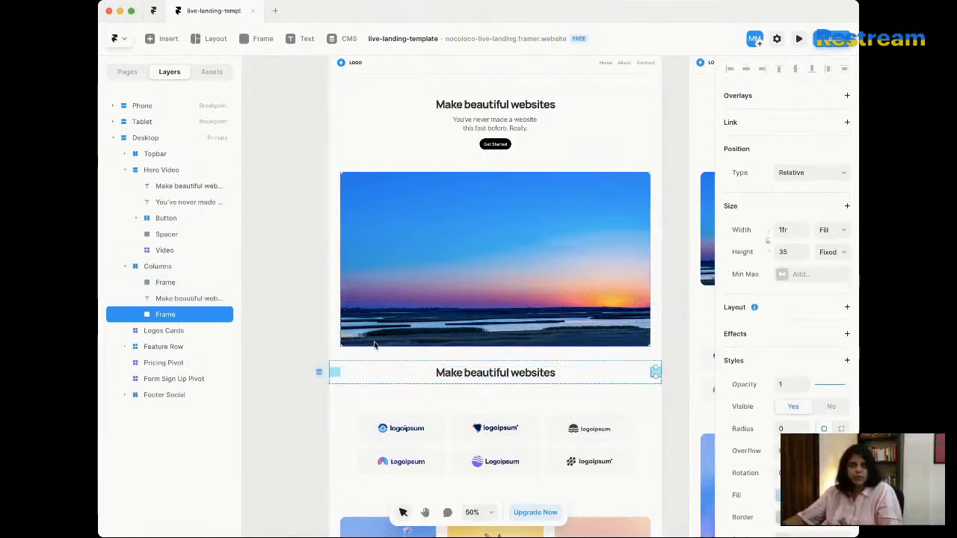
Step: Apply the H2 Subtitle text style to the heading inside the stack
click(211, 300)
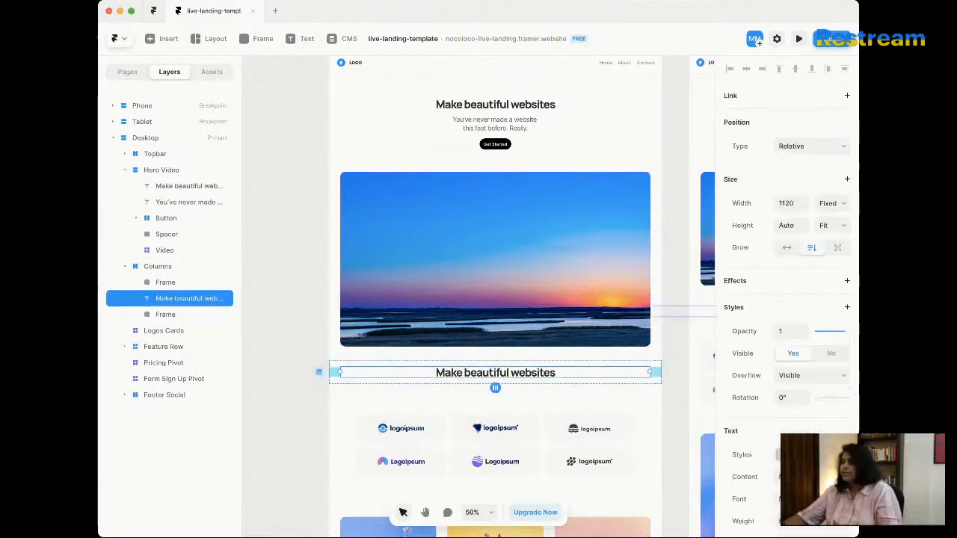
scroll(811, 418, down, 3)
click(804, 379)
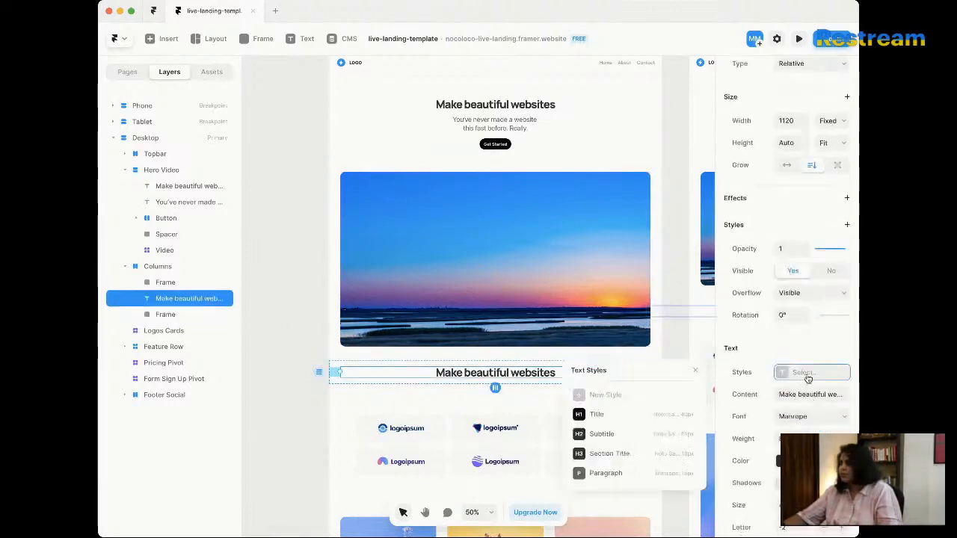
click(635, 454)
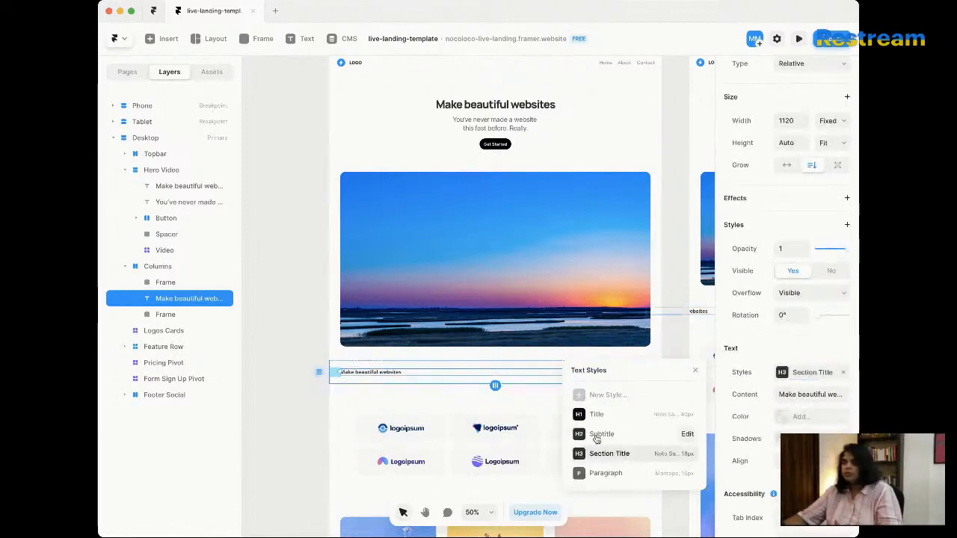
click(694, 370)
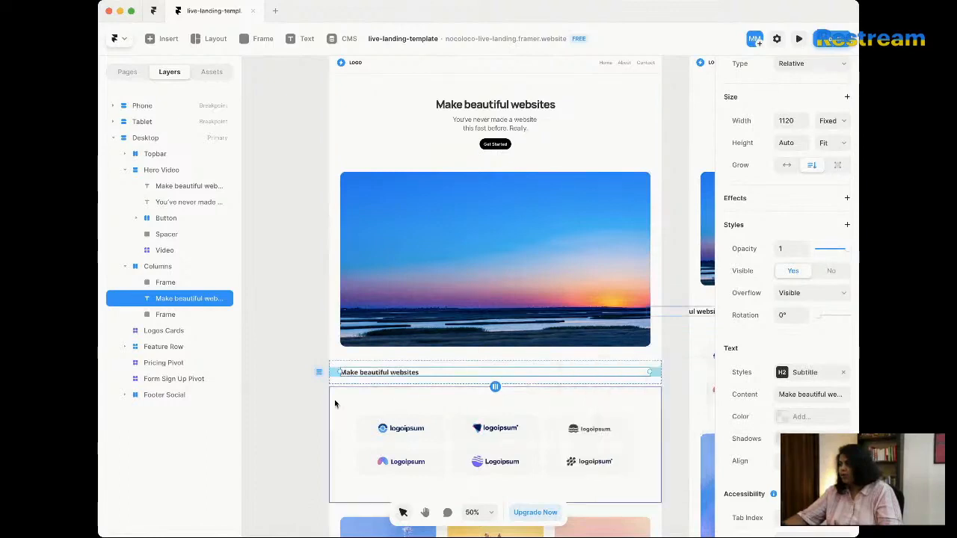
Step: Set the width of the stack holding the heading and two frames to Fill, and check it on the Tablet breakpoint
click(303, 402)
scroll(302, 373, down, 3)
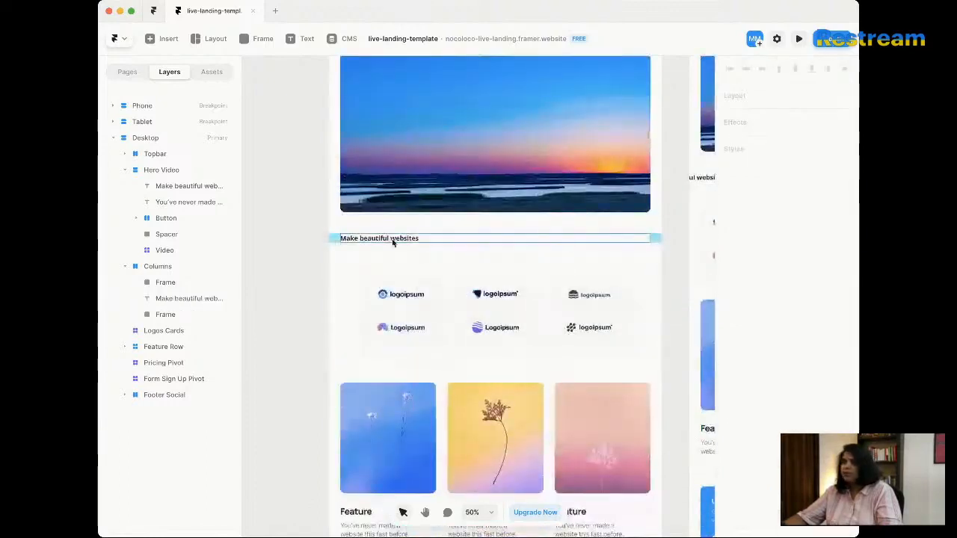
scroll(637, 277, right, 5)
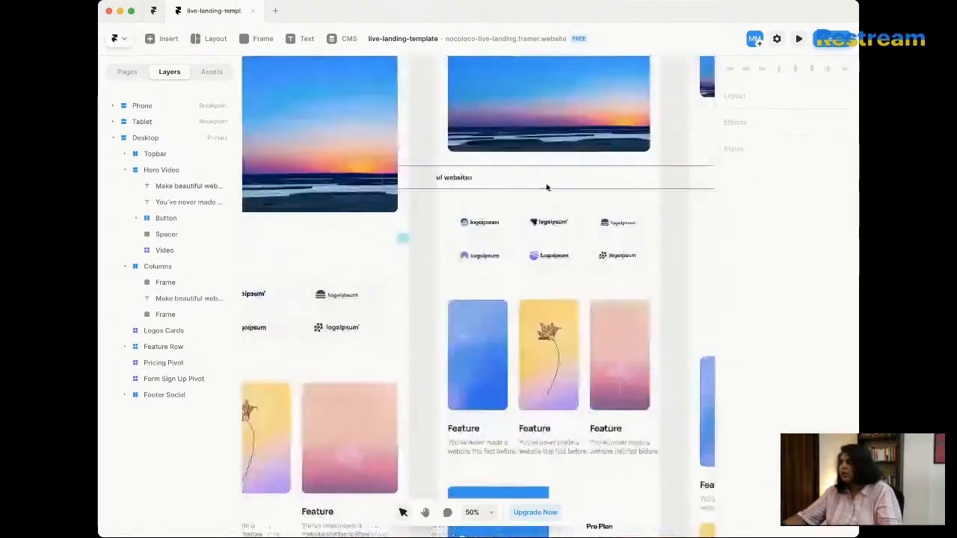
scroll(564, 187, left, 5)
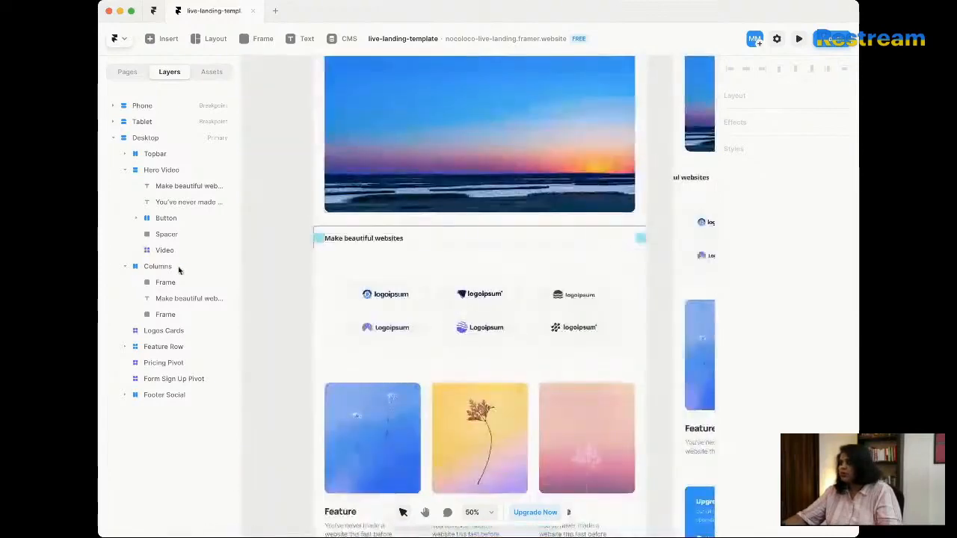
click(182, 267)
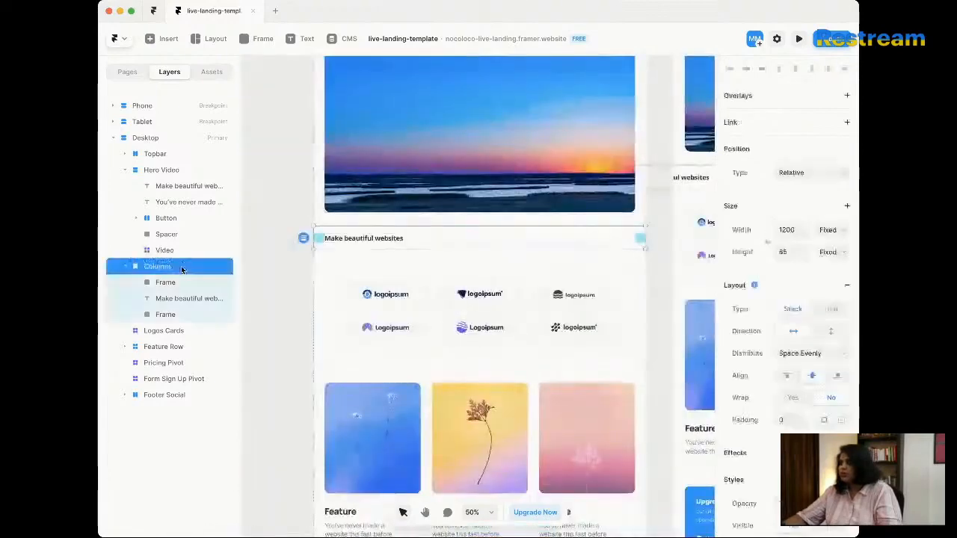
click(831, 248)
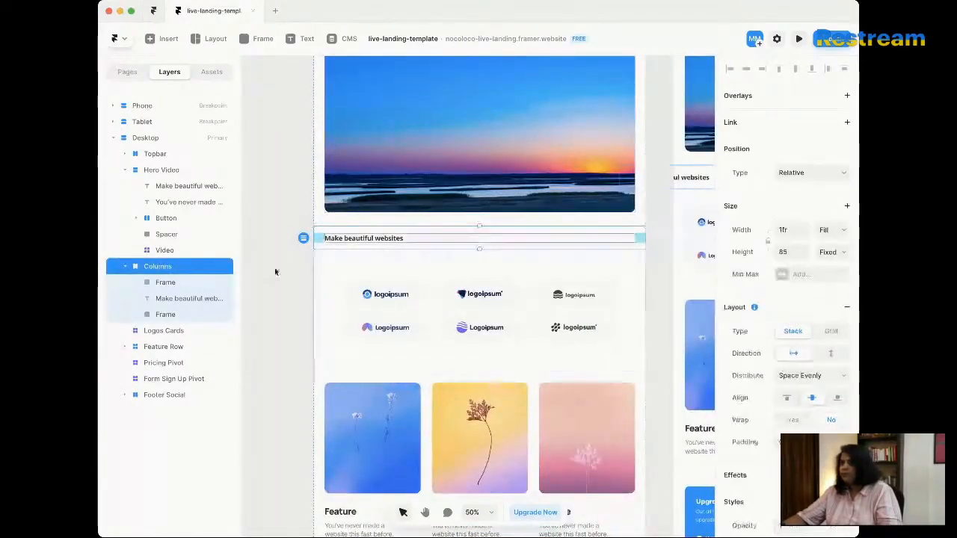
scroll(512, 307, right, 5)
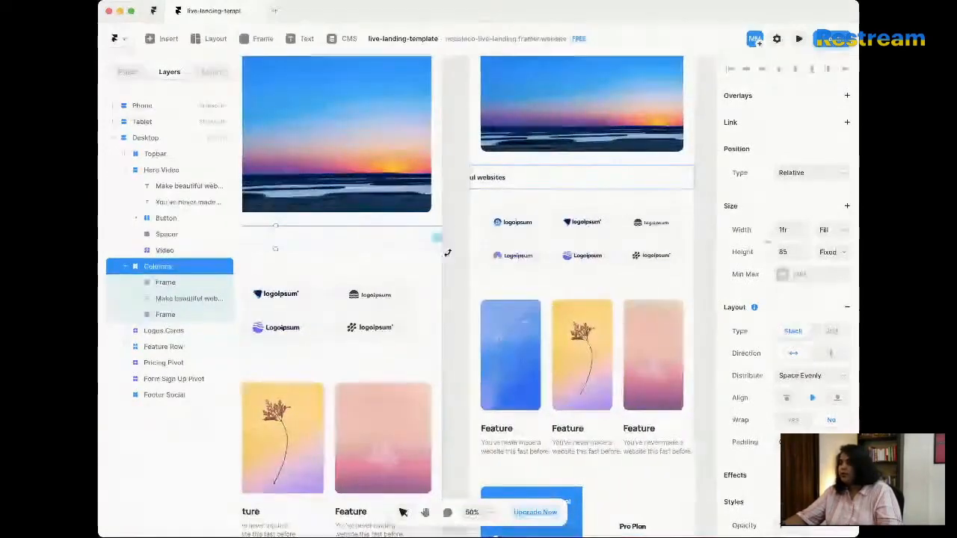
Step: Set the stack holding the heading and two frames to distribute from Start with a gap of 20
scroll(448, 249, left, 7)
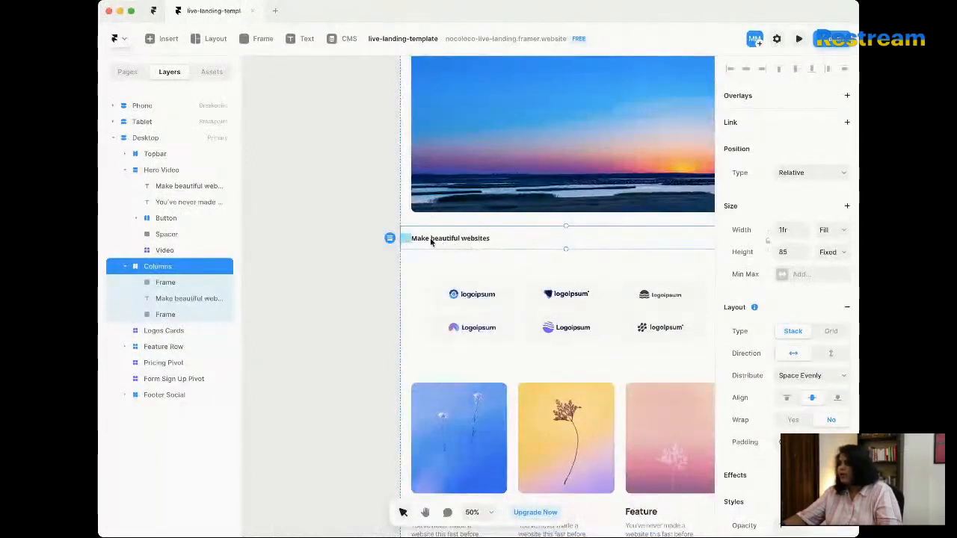
click(836, 381)
click(824, 321)
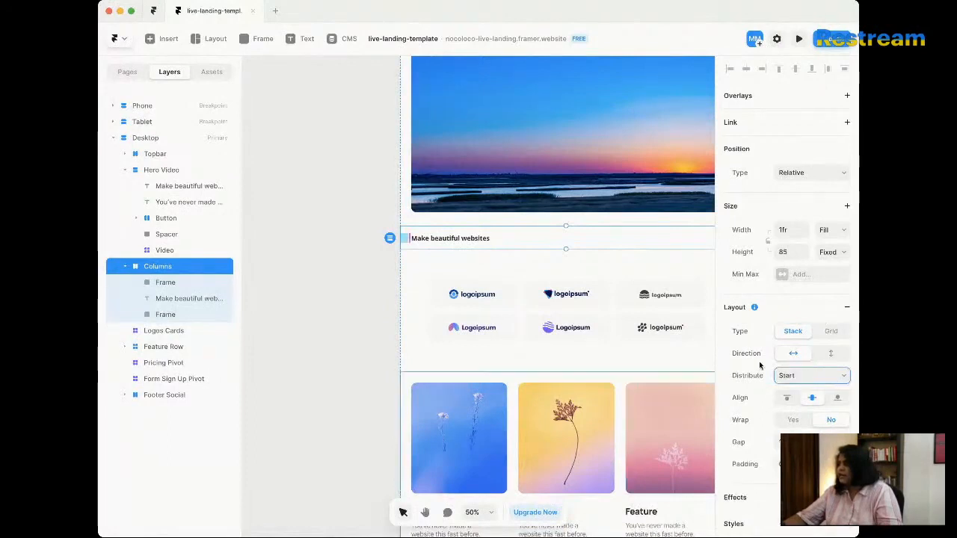
click(791, 442)
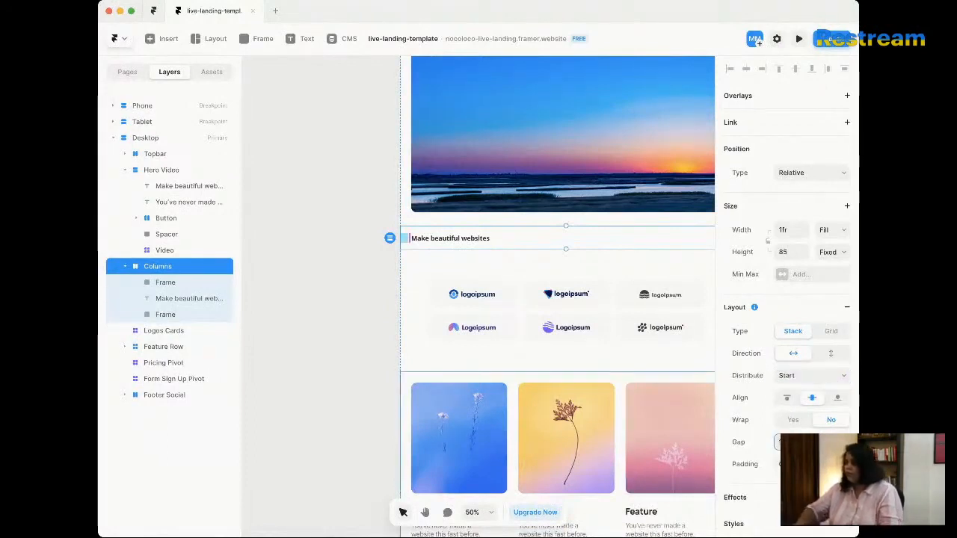
key(shift+Up)
key(shift+Up)
key(shift+Down)
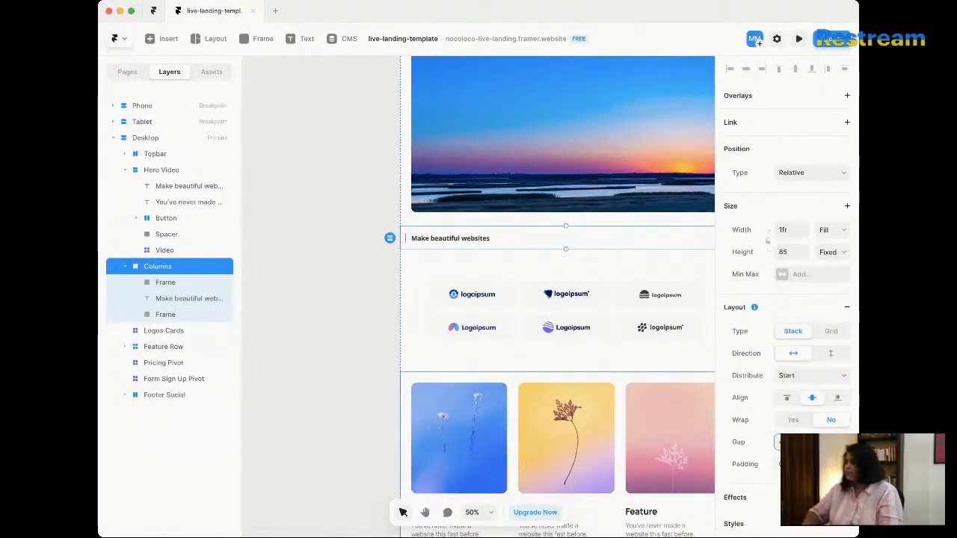
key(shift+Up)
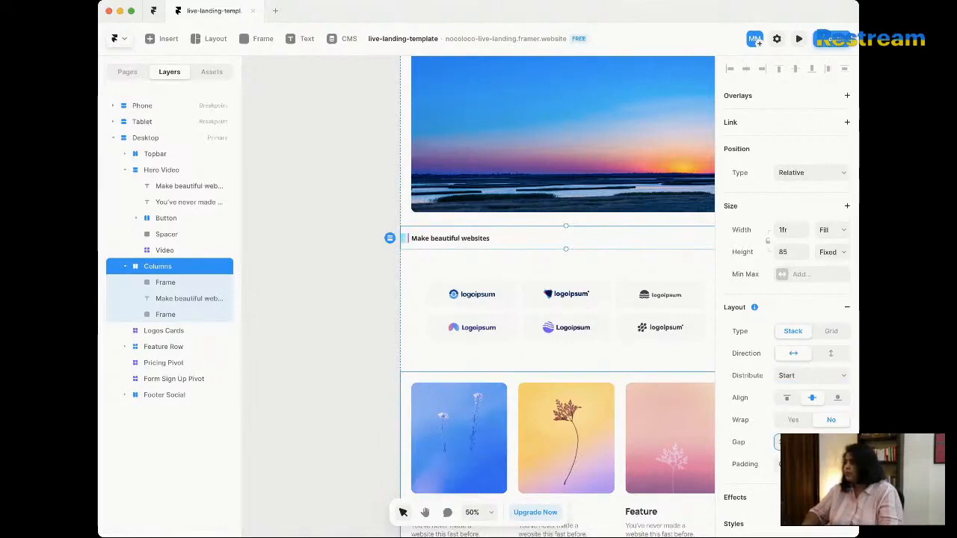
click(314, 333)
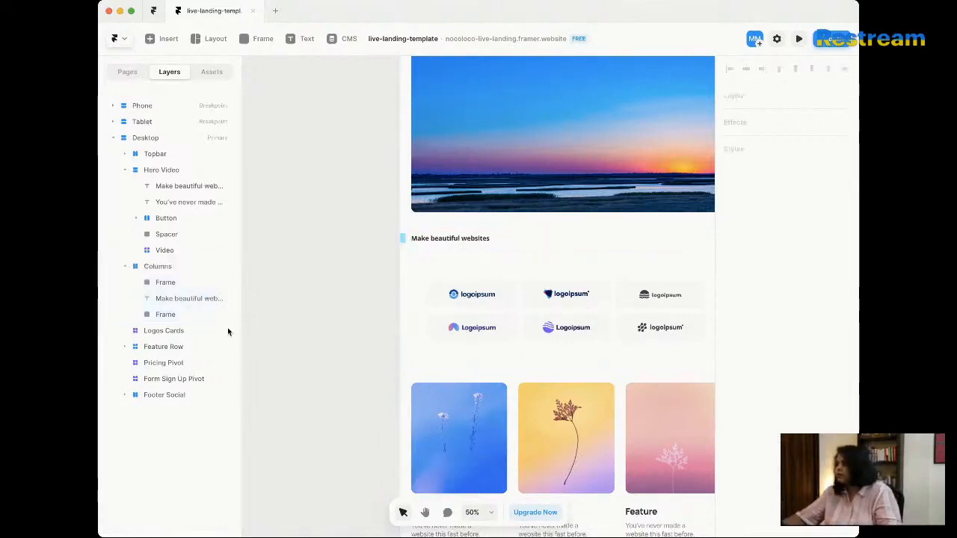
Step: Delete the frame that follows the heading in the Columns stack
click(194, 268)
scroll(570, 273, up, 3)
scroll(570, 273, right, 4)
scroll(570, 274, left, 1)
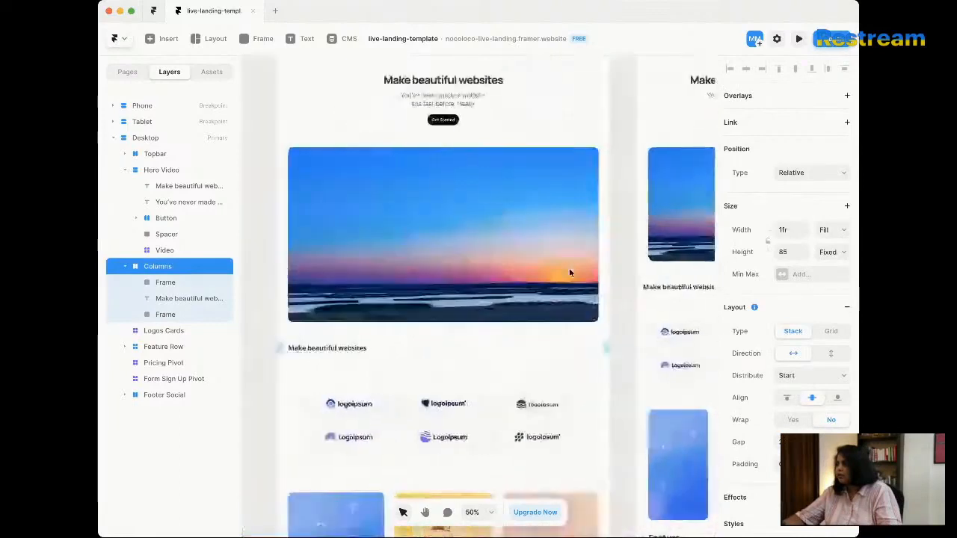
click(170, 314)
key(BackSpace)
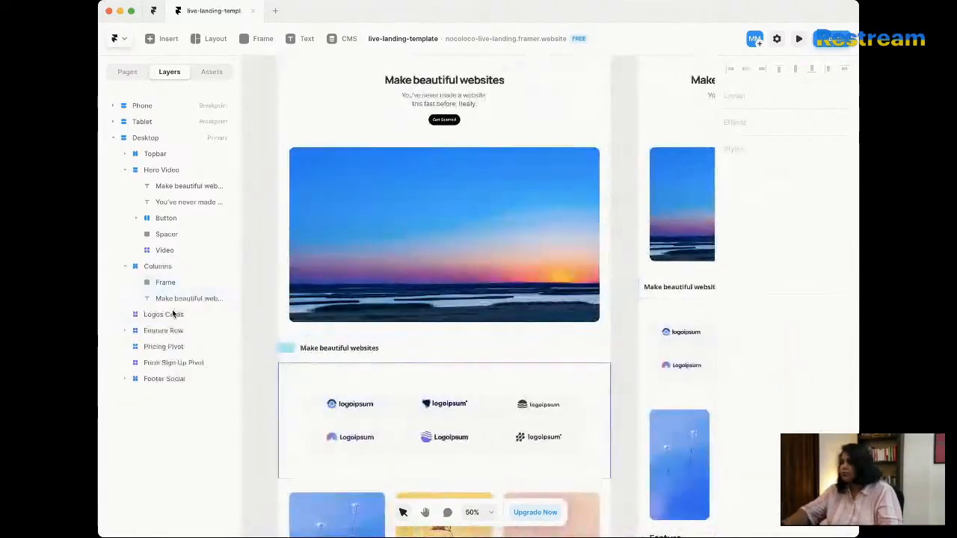
Step: Wrap the remaining frame and the heading in a nested stack, and set that stack's width to Fill
click(188, 282)
shift+click(192, 298)
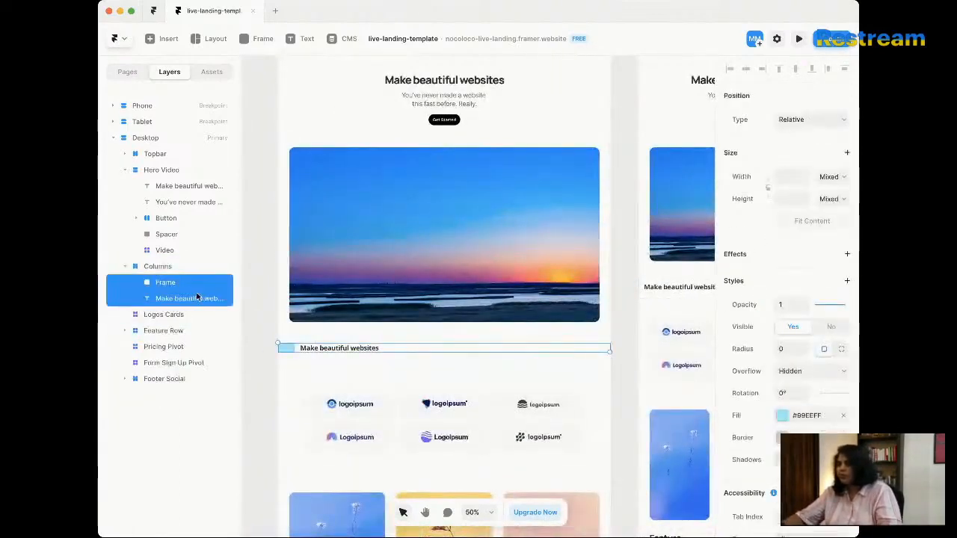
right_click(196, 298)
click(226, 509)
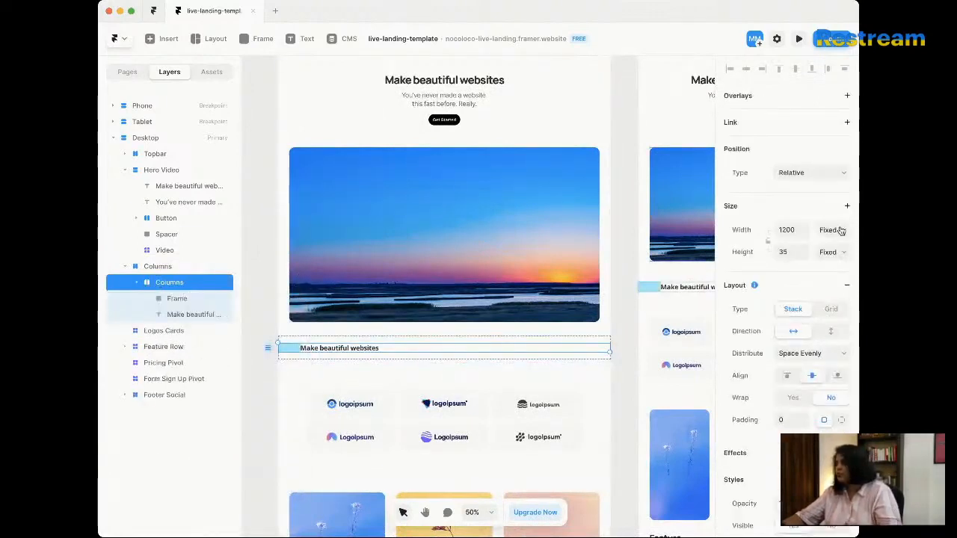
click(808, 290)
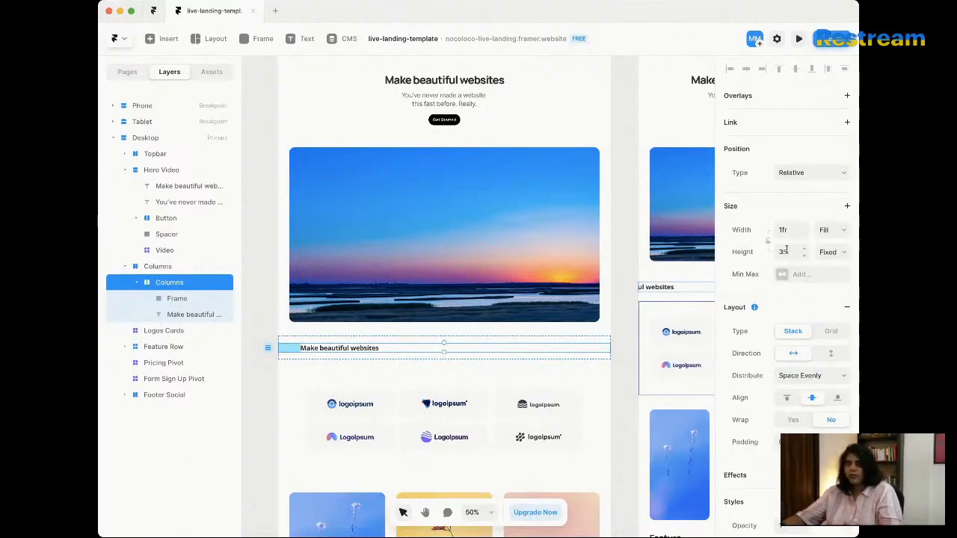
Step: Set the outer Columns stack's height to Fit
click(207, 270)
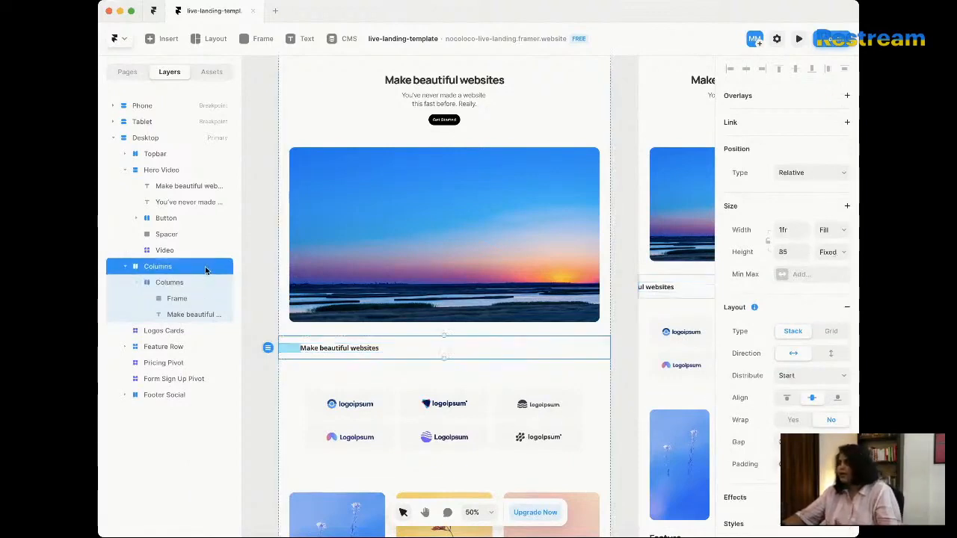
click(838, 254)
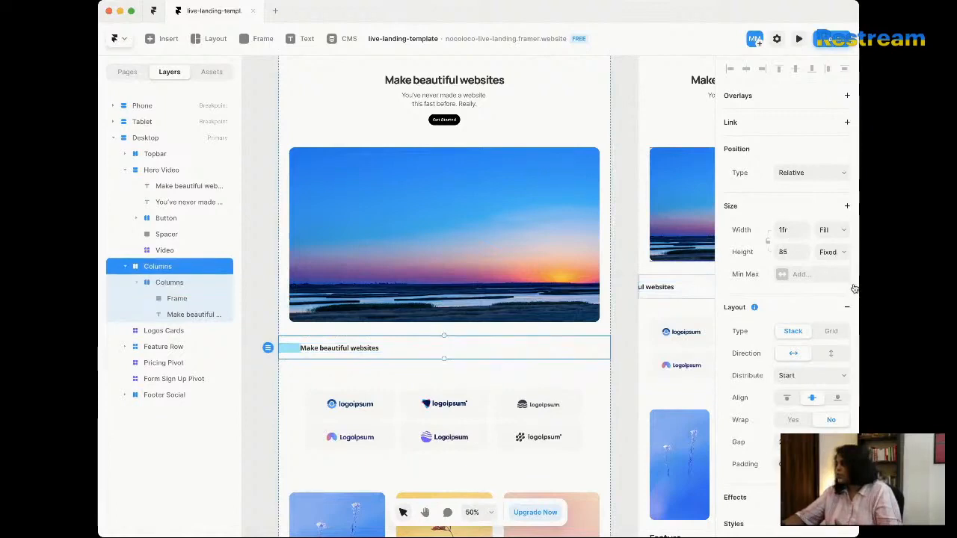
click(848, 299)
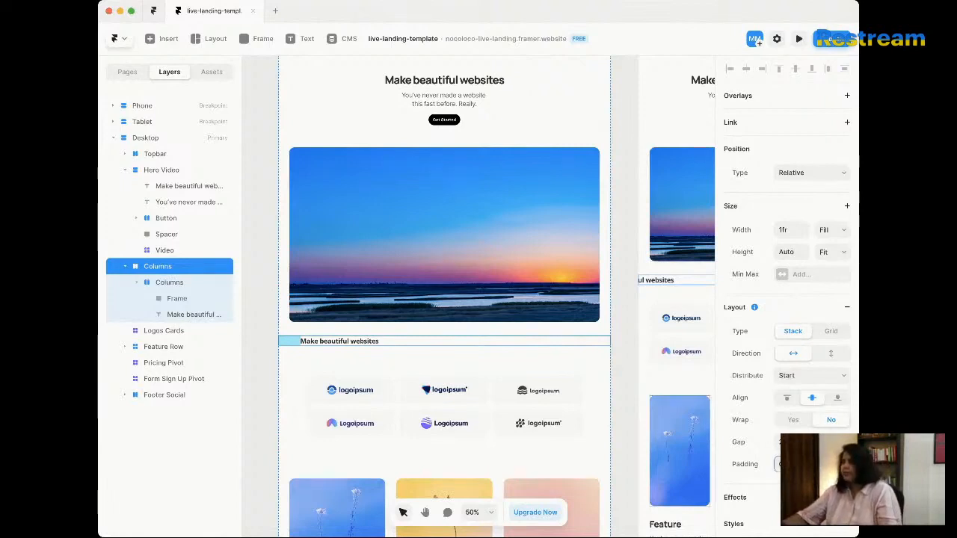
Step: Set a uniform padding of 30 on the outer Columns stack
scroll(813, 448, down, 1)
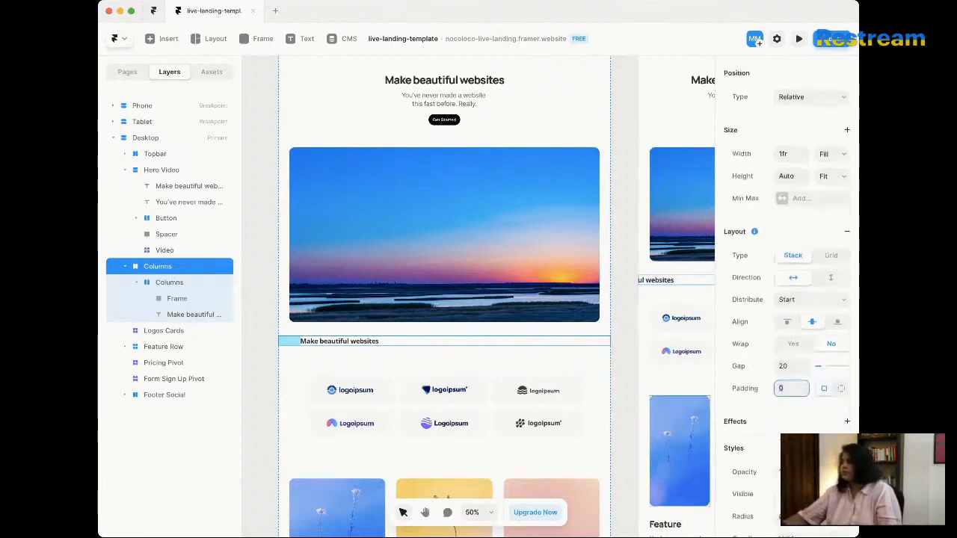
click(841, 390)
click(824, 388)
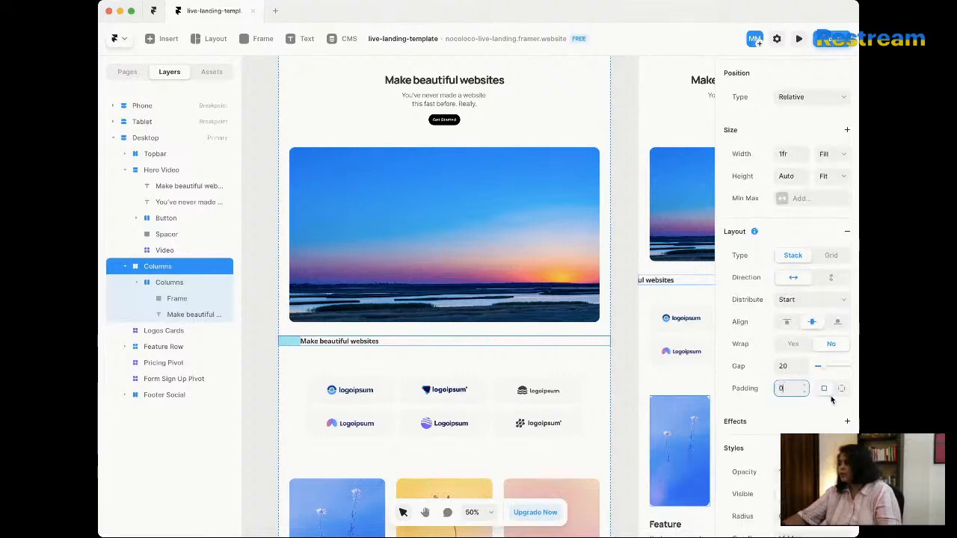
text(20)
key(shift+Up)
key(shift+Up)
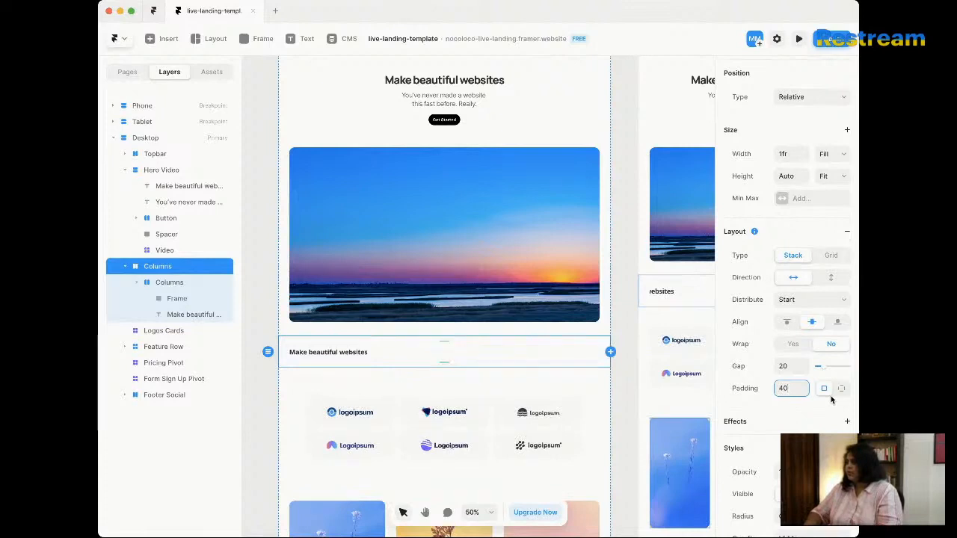
key(shift+Down)
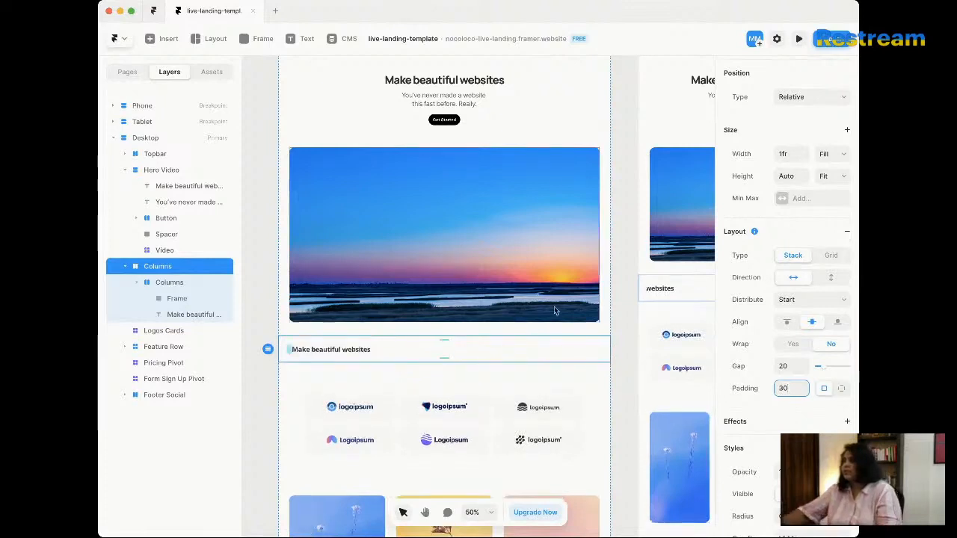
Step: Delete the frame from the inner stack and duplicate the heading inside it
click(170, 299)
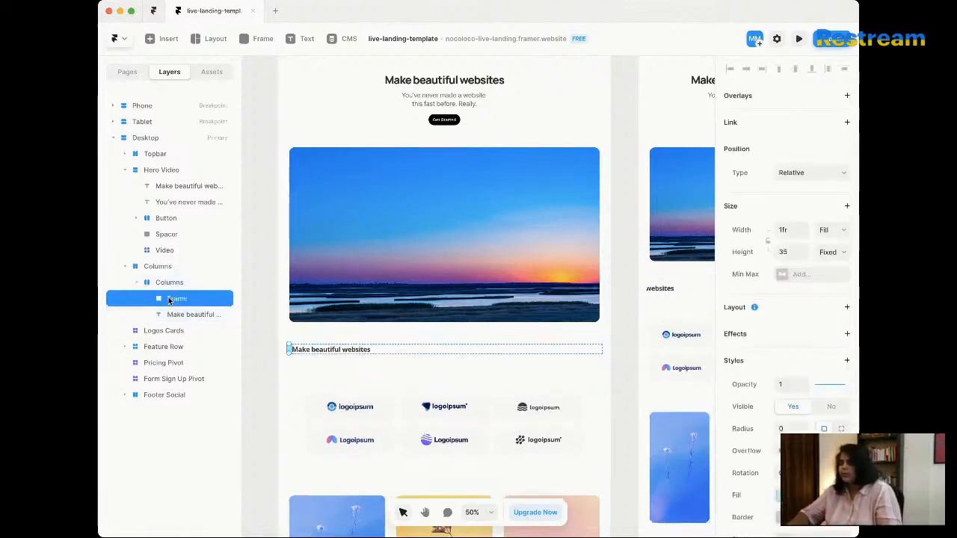
key(BackSpace)
click(172, 284)
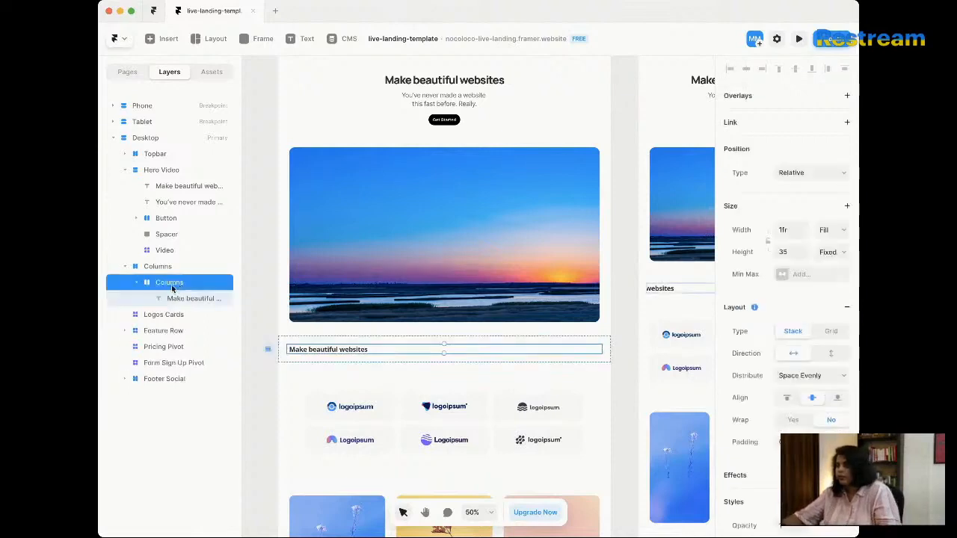
right_click(178, 282)
click(186, 300)
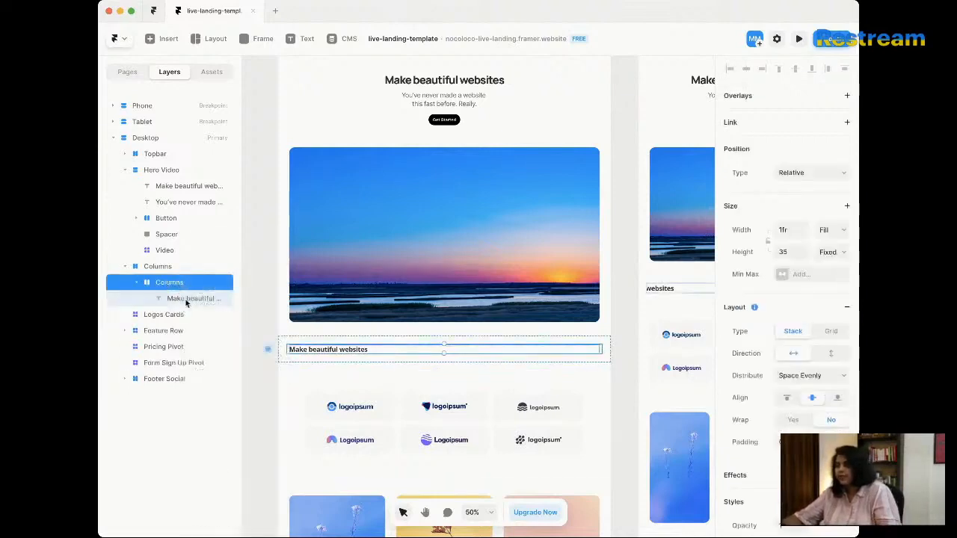
click(186, 300)
key(super+d)
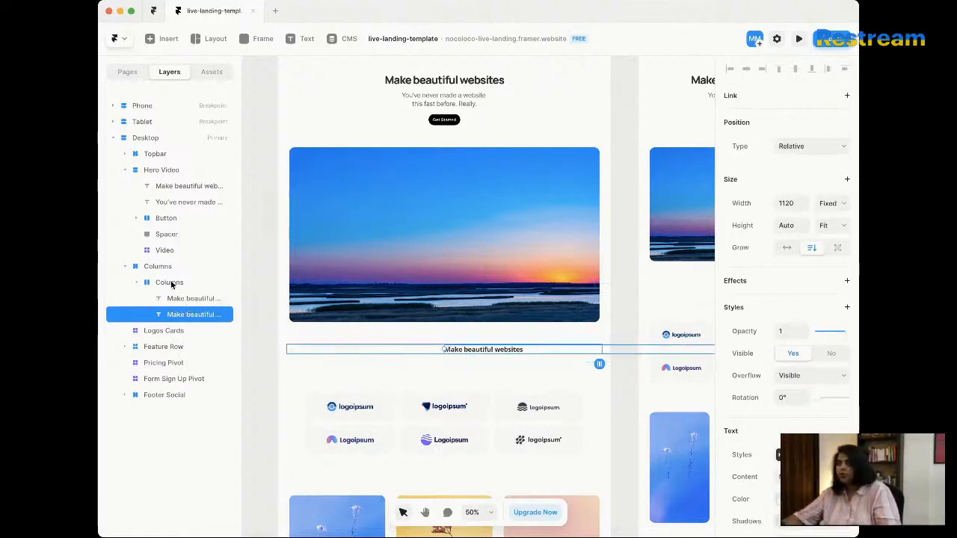
Step: Set the inner stack's direction to vertical and its height to Fit
click(167, 282)
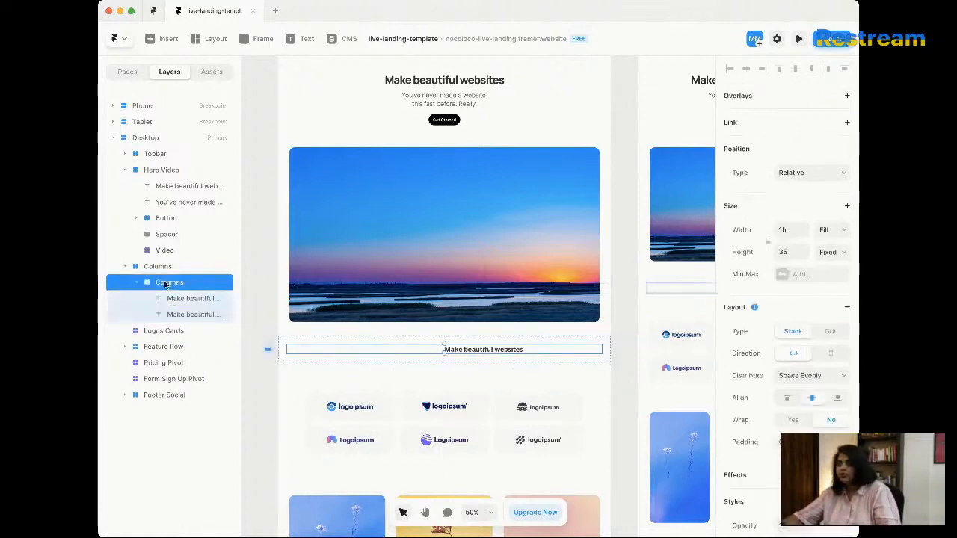
click(830, 355)
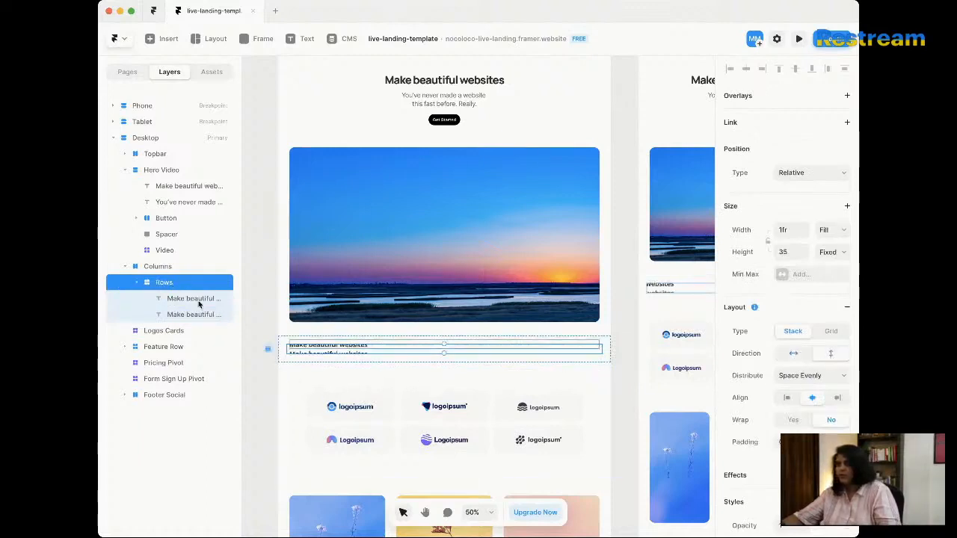
click(844, 304)
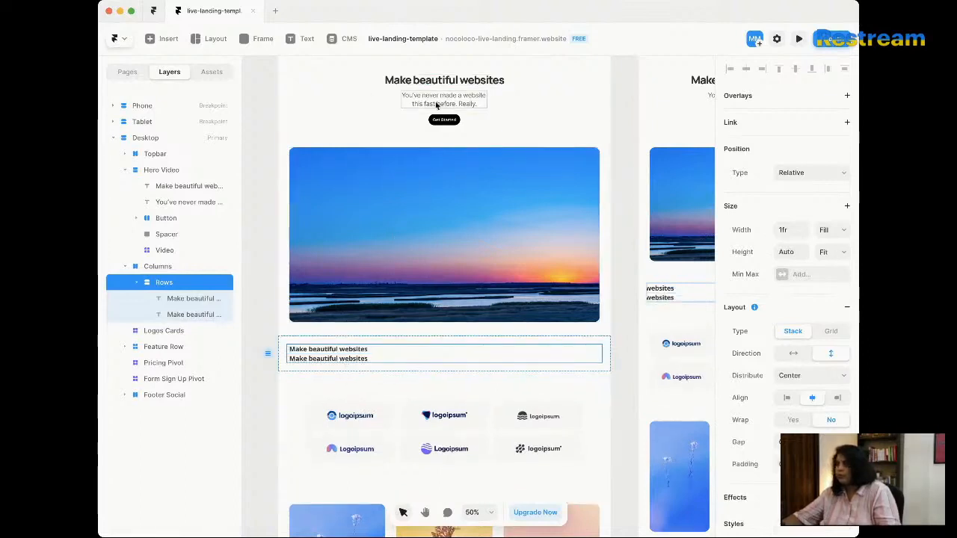
Step: Apply the Paragraph text style to the second text in the inner stack
click(173, 314)
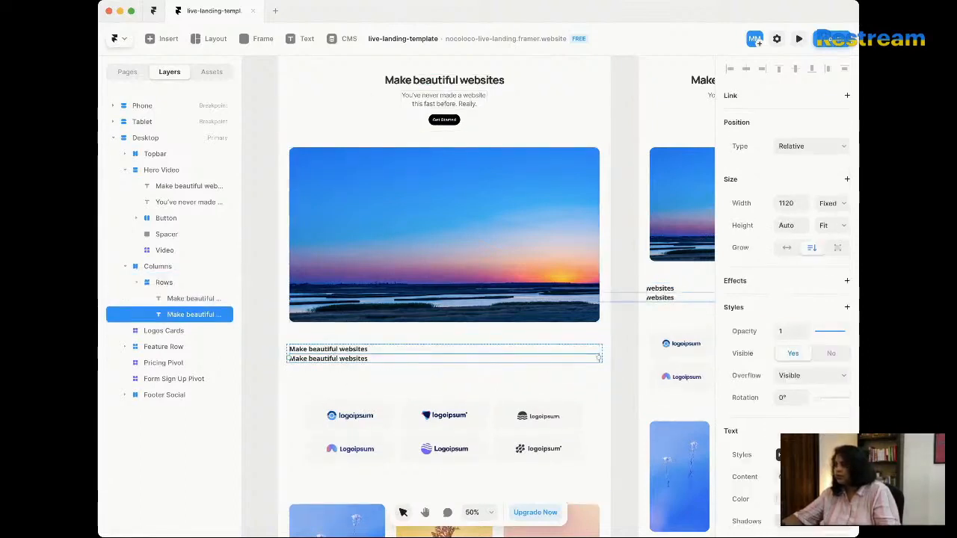
click(777, 455)
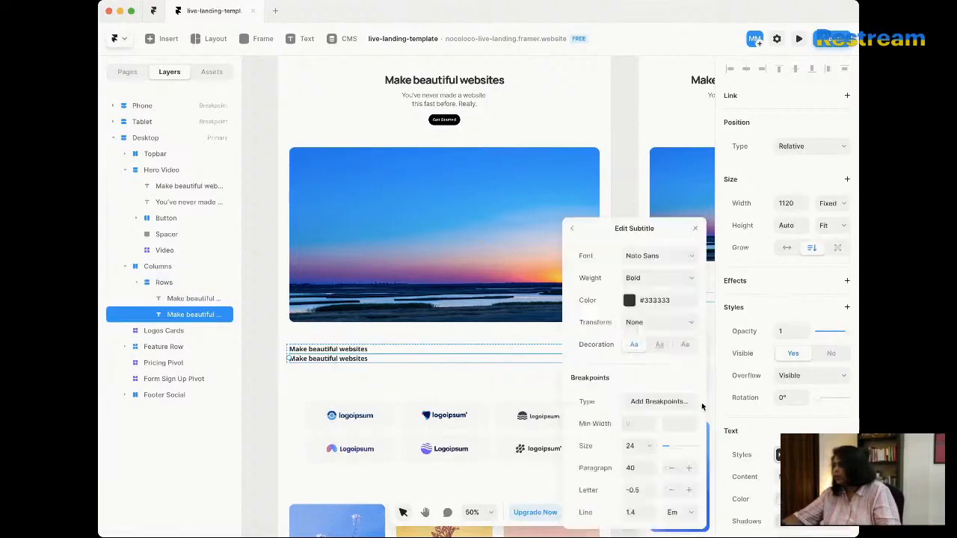
click(575, 228)
click(656, 331)
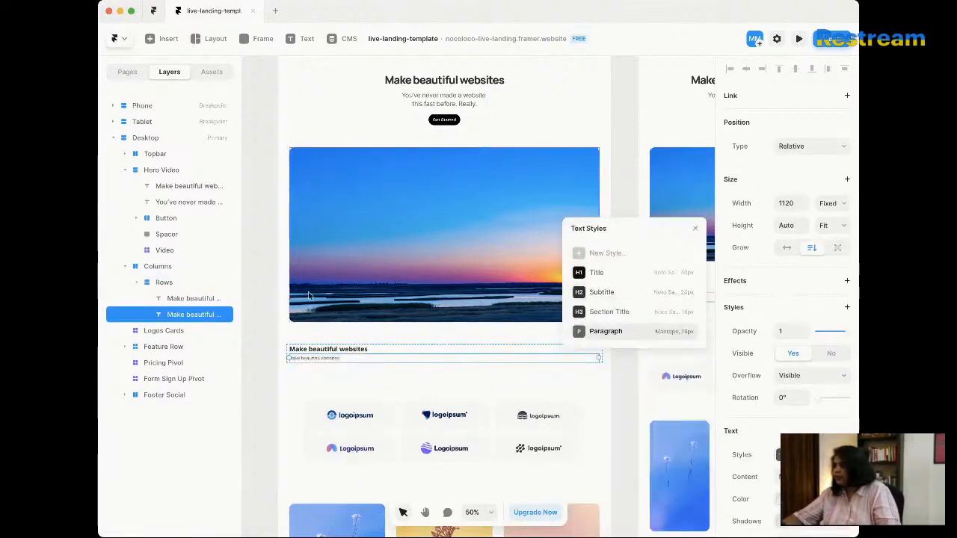
click(243, 384)
Step: Replace the text of the upper heading in the Rows stack with "Custom Text and more is here."
scroll(472, 385, down, 2)
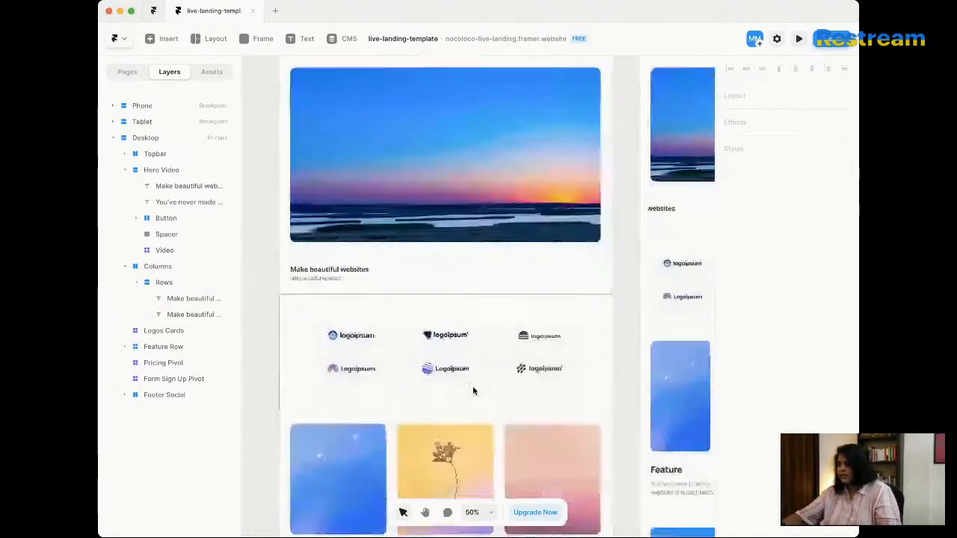
scroll(472, 389, up, 5)
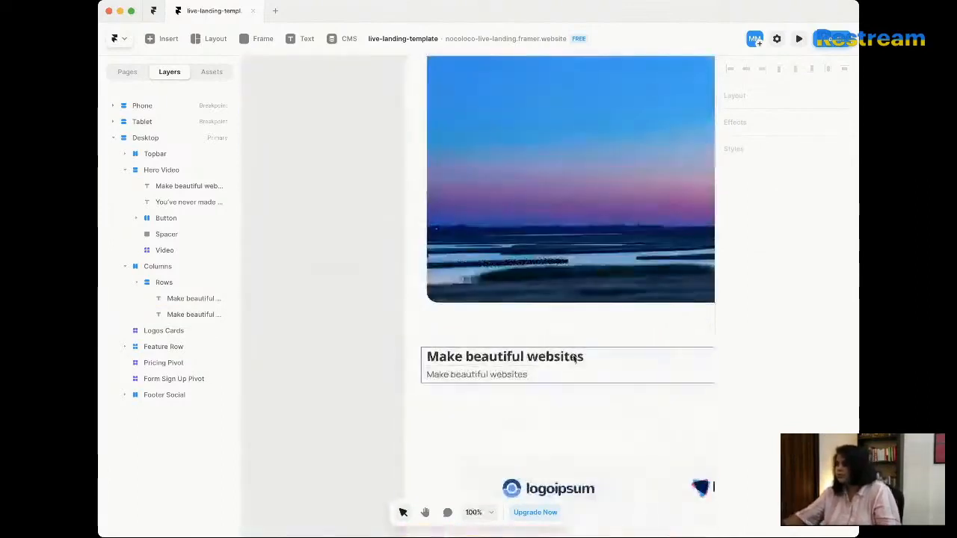
click(577, 358)
double_click(543, 361)
double_click(521, 358)
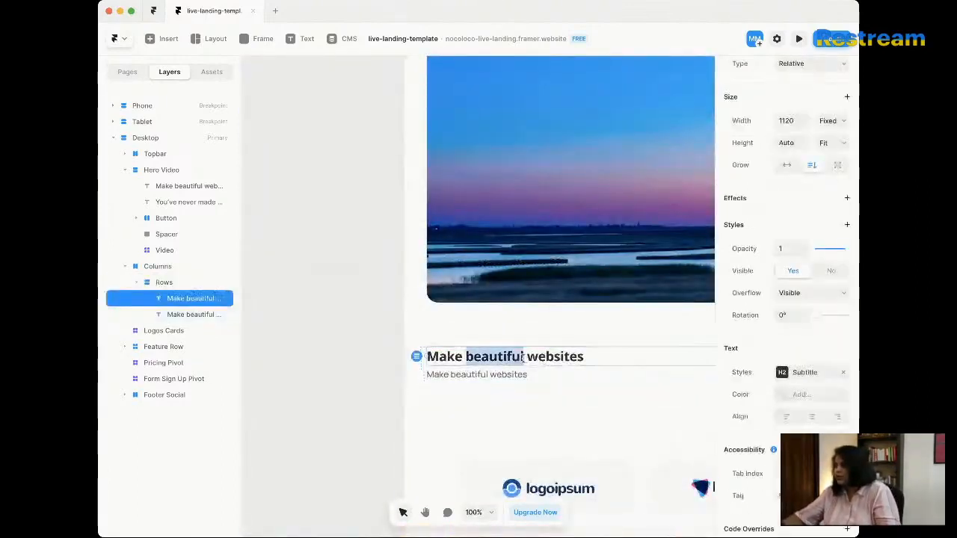
key(ctrl+a)
text(Cus)
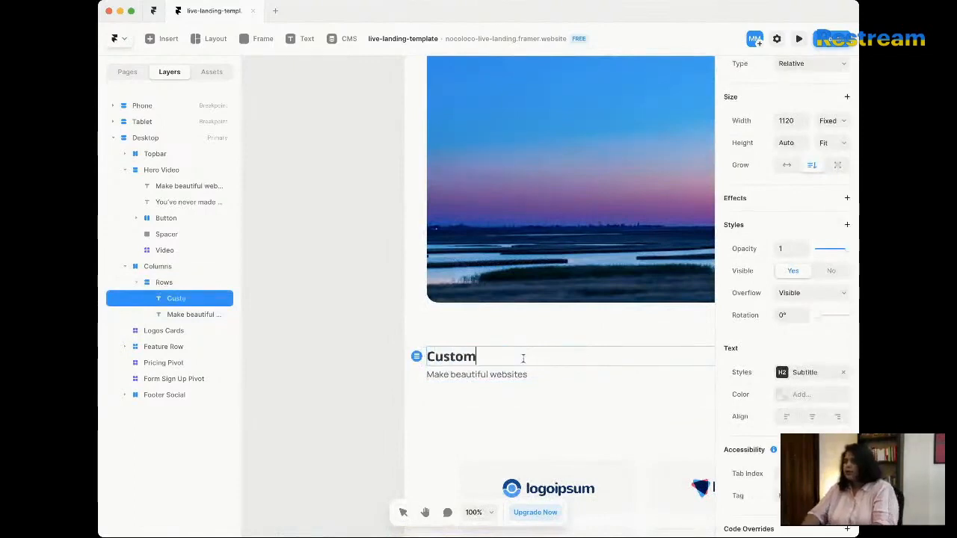
text(tom Text a)
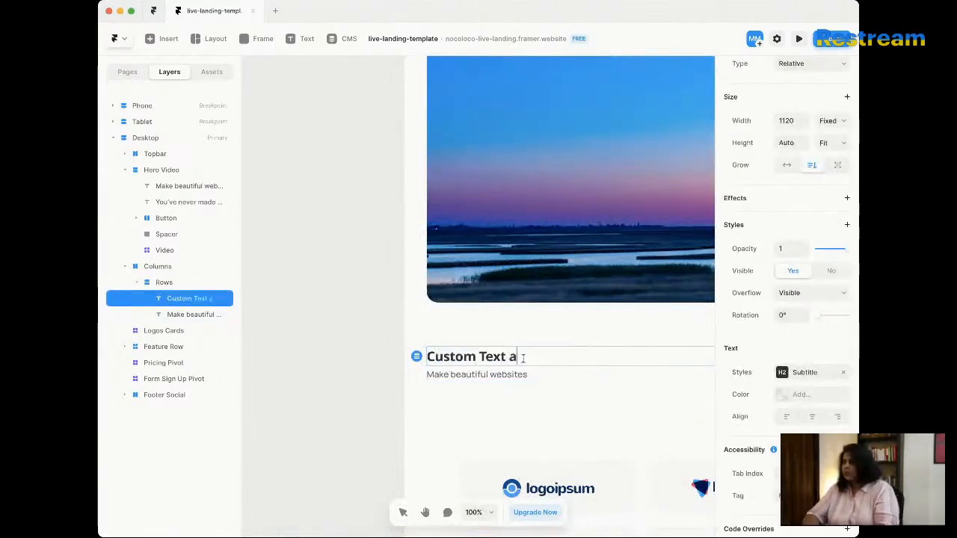
text(nd more is)
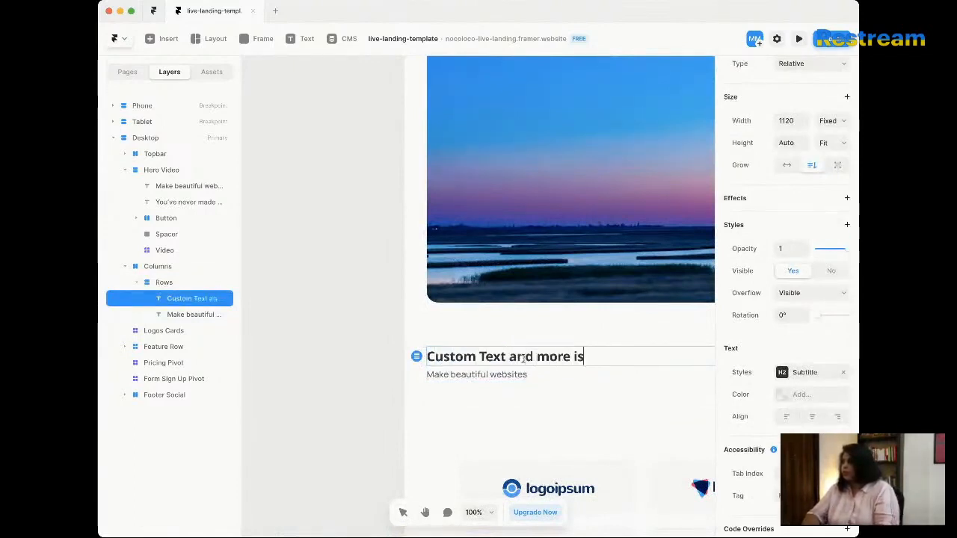
text( here.)
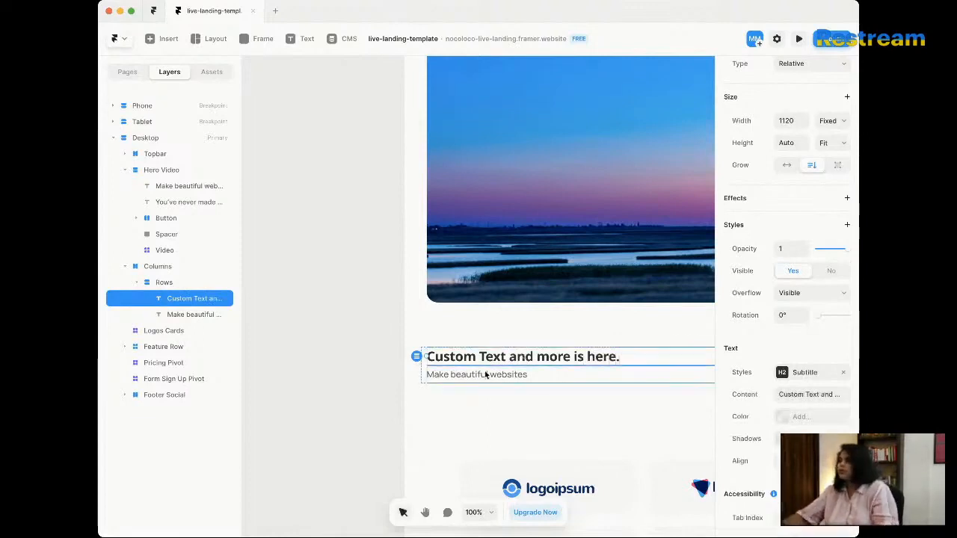
Step: Extend the paragraph in the Rows stack to "Make beautiful websites in a matter of a few seconds, if you know the concepts"
double_click(485, 374)
key(super+Right)
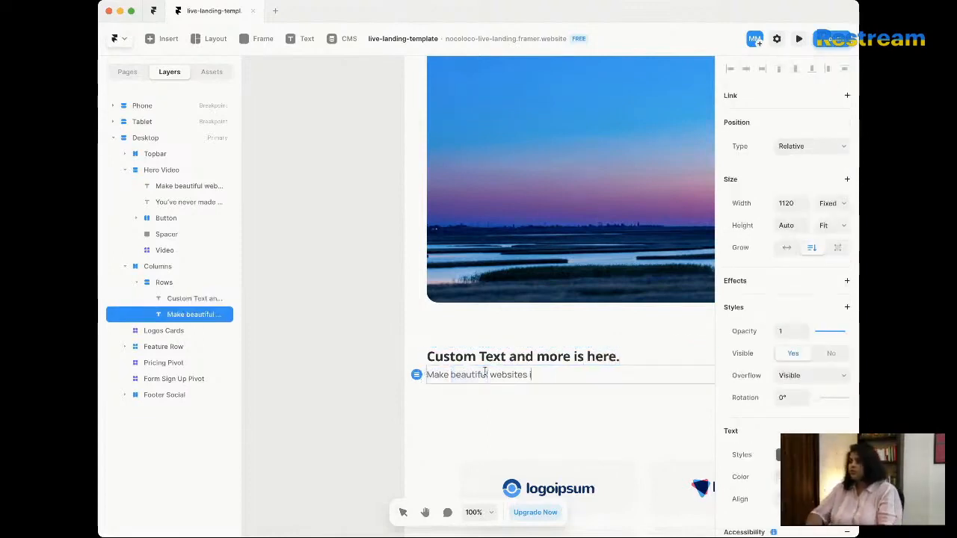
text(in a matter of a few seconds, if)
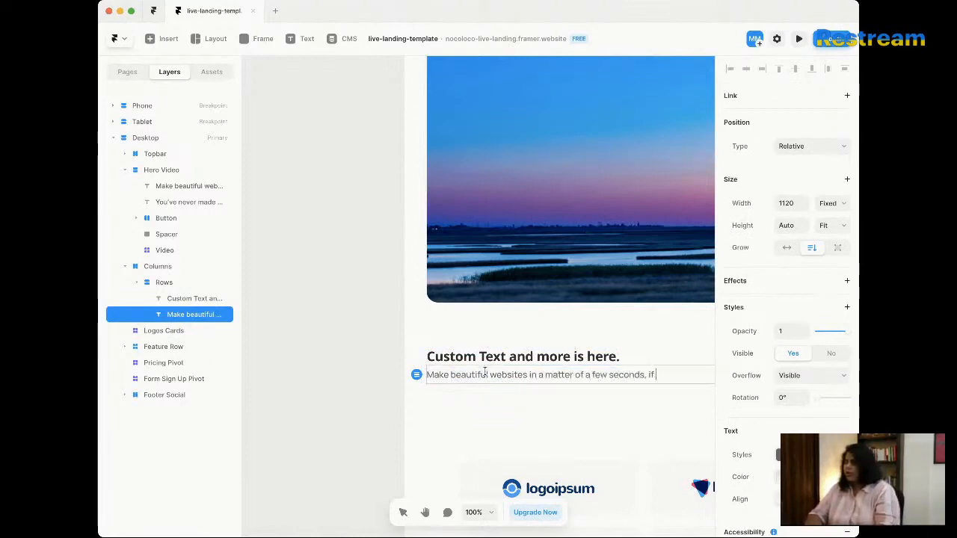
text( you know the)
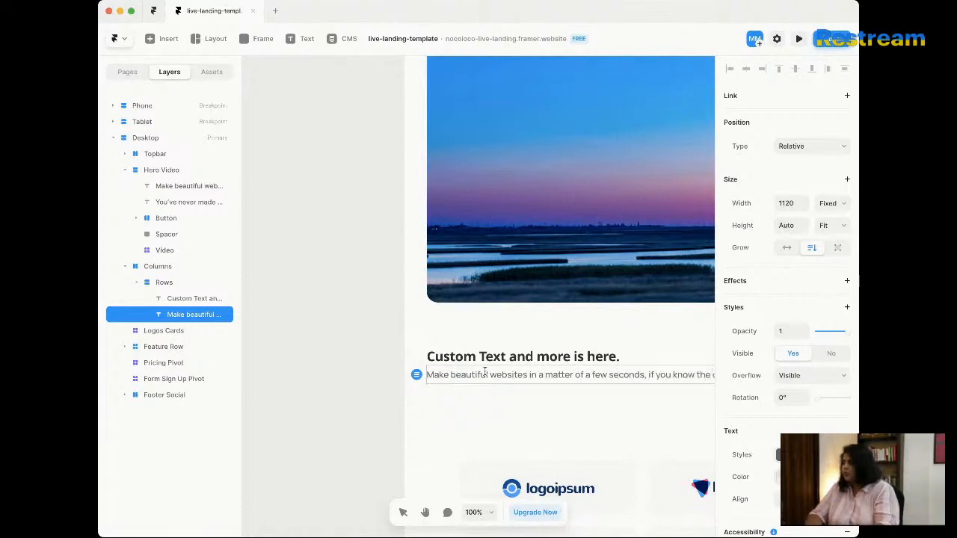
key(Escape)
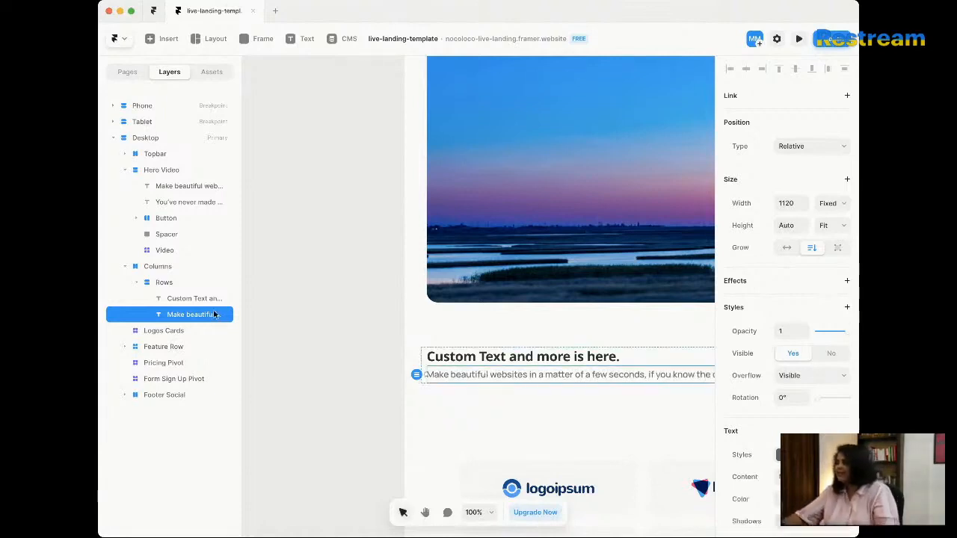
Step: Examine the Rows and Columns stack settings and how the custom text section displays on the Desktop, Tablet and Phone breakpoints
click(310, 396)
click(182, 282)
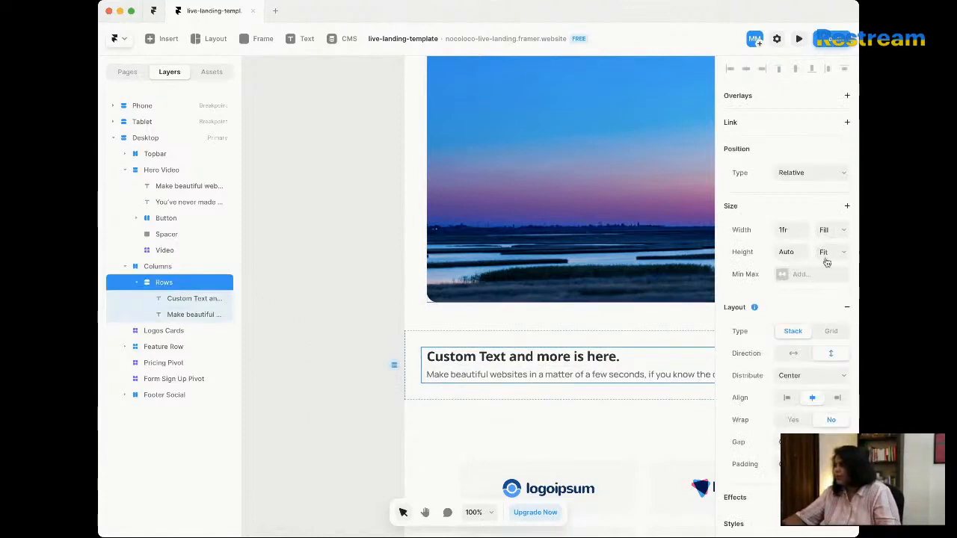
click(180, 266)
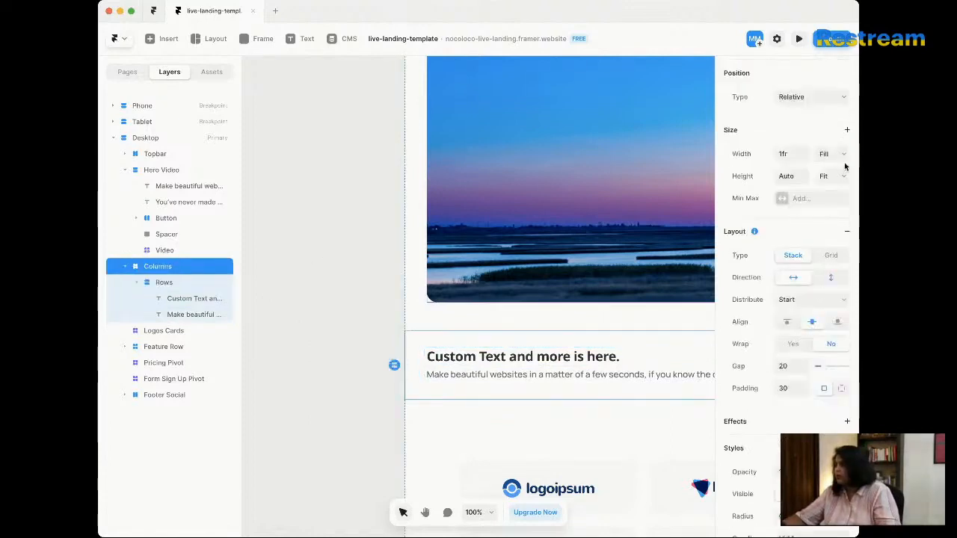
click(344, 398)
scroll(344, 399, down, 5)
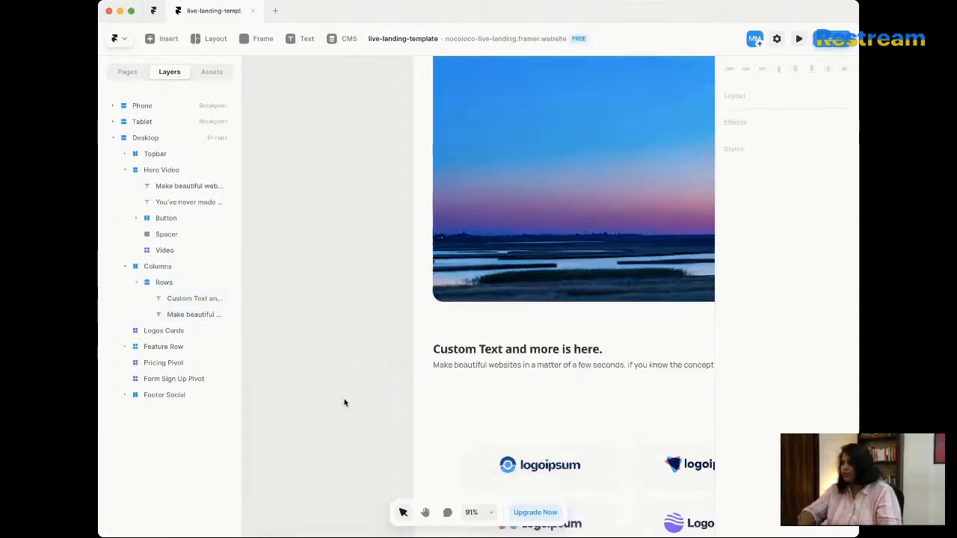
scroll(344, 401, right, 2)
scroll(344, 401, left, 2)
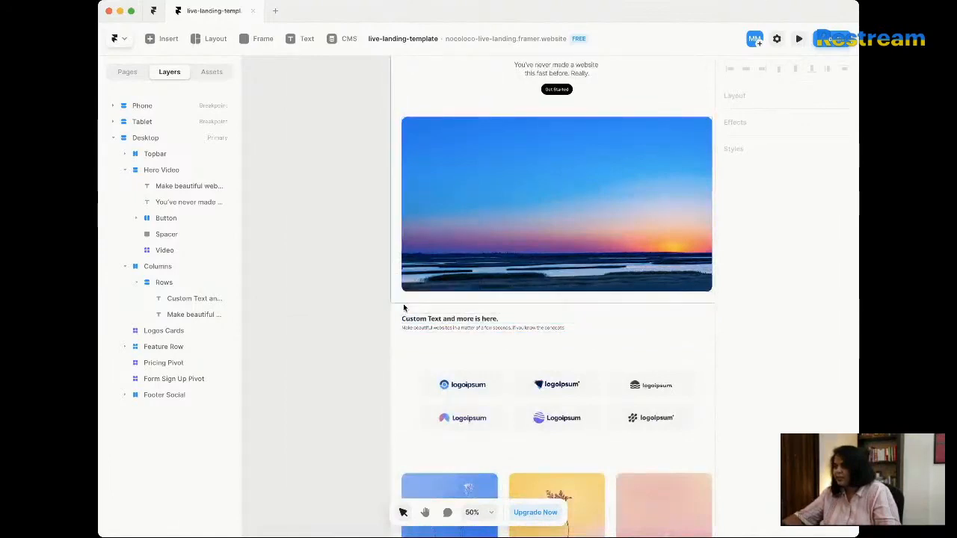
click(406, 370)
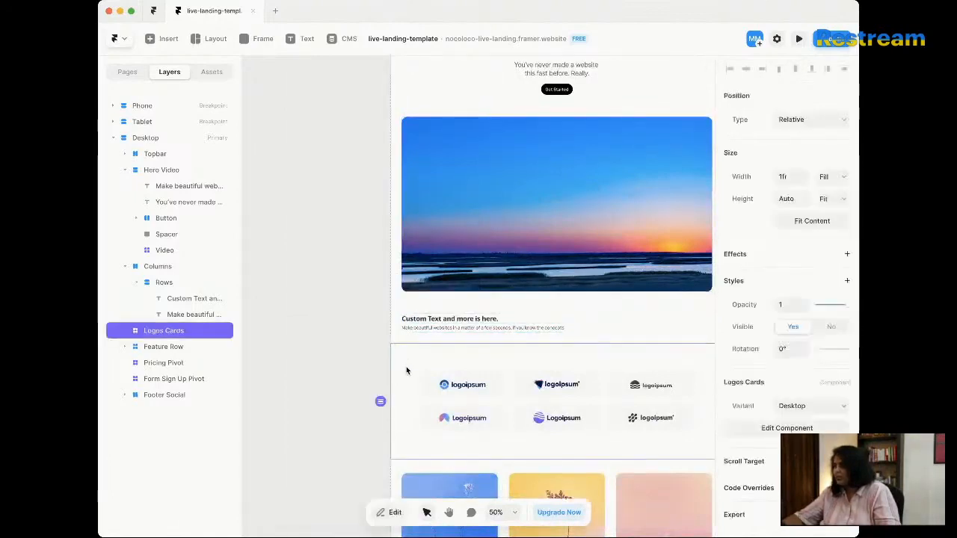
click(464, 313)
scroll(493, 308, right, 5)
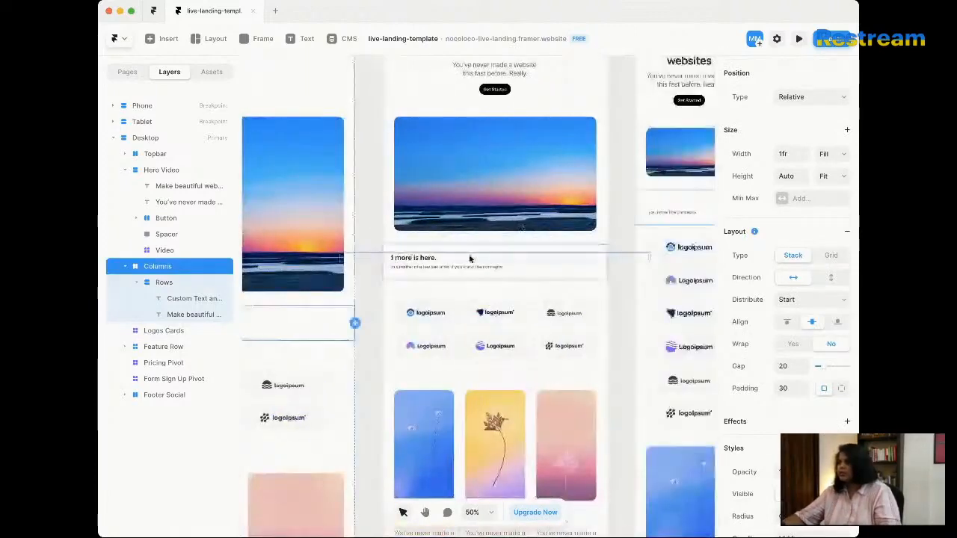
scroll(478, 262, left, 3)
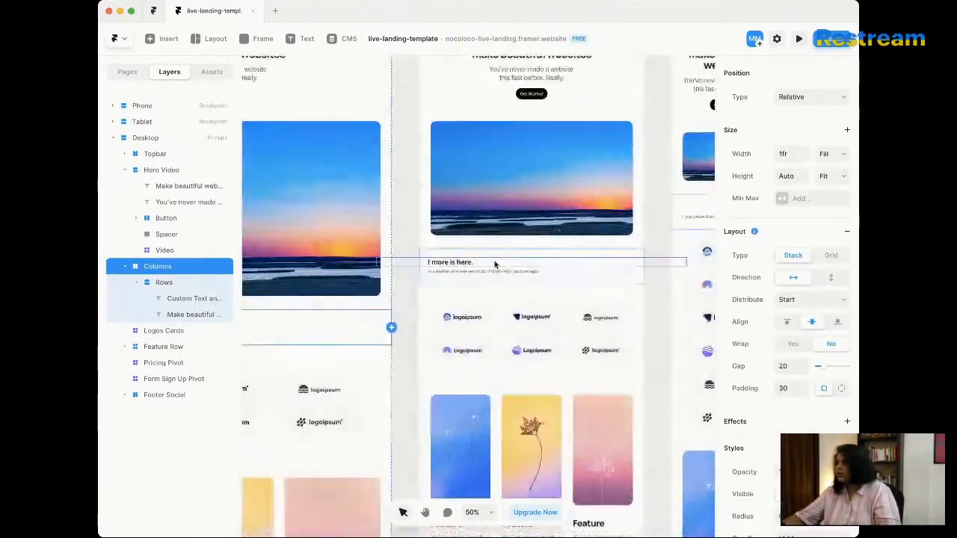
scroll(633, 276, left, 5)
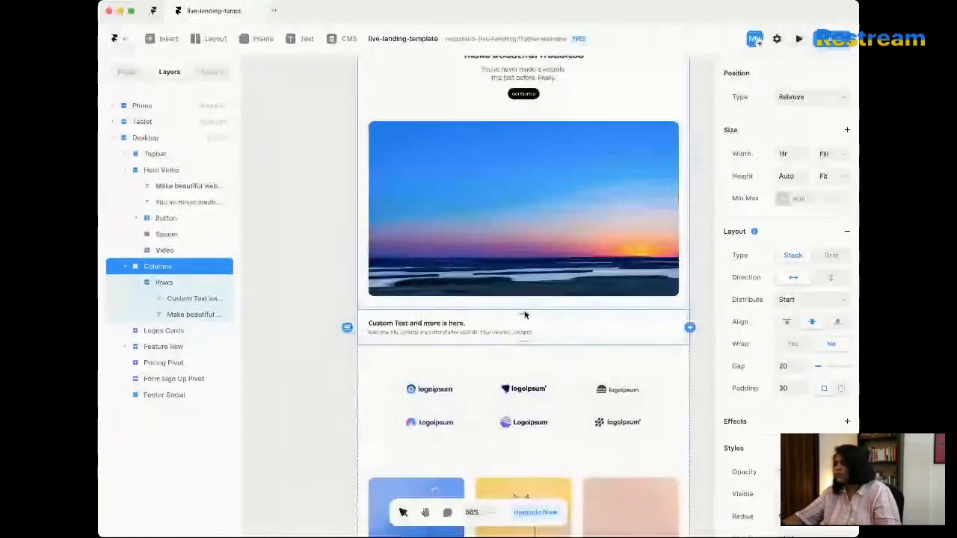
Step: Set the Desktop Rows stack's height to Fill and the widths of its heading and paragraph to Fill
click(166, 283)
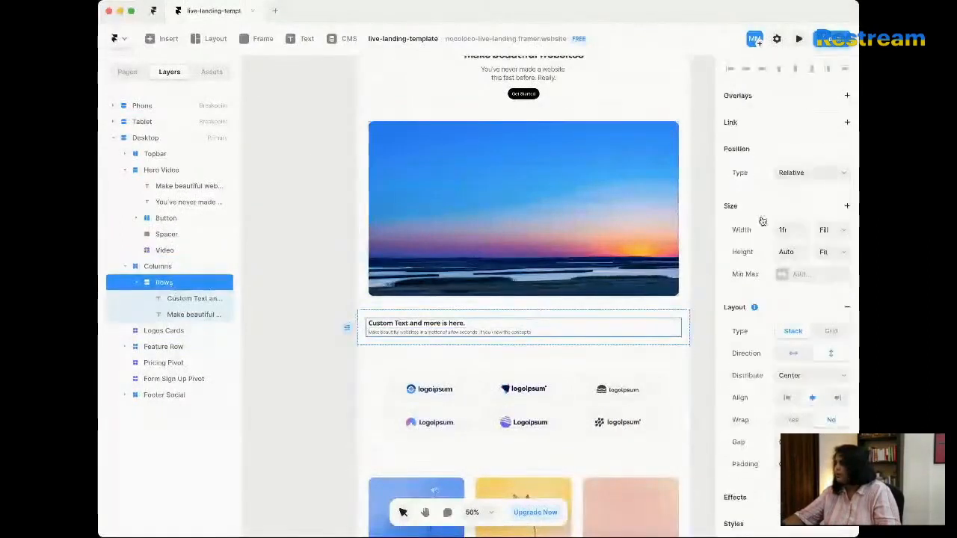
click(841, 247)
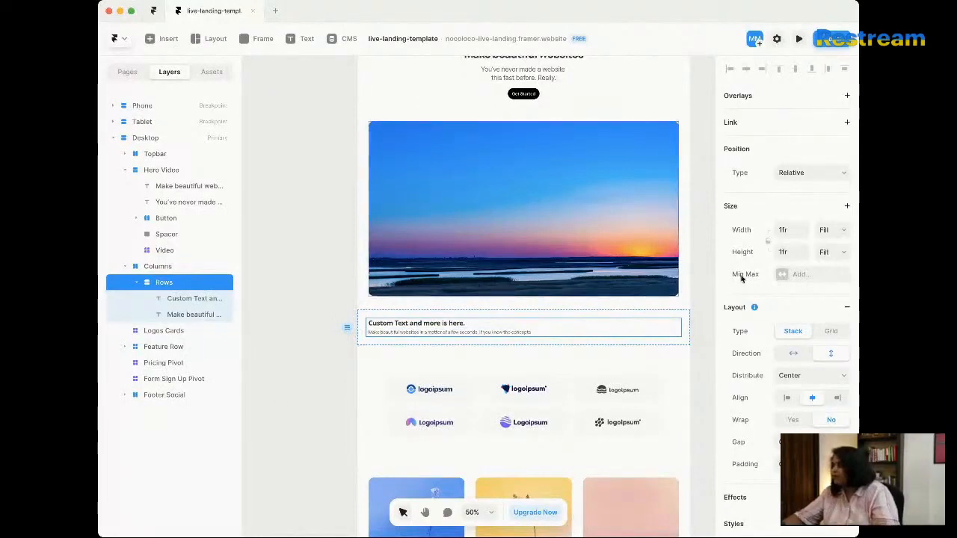
click(177, 300)
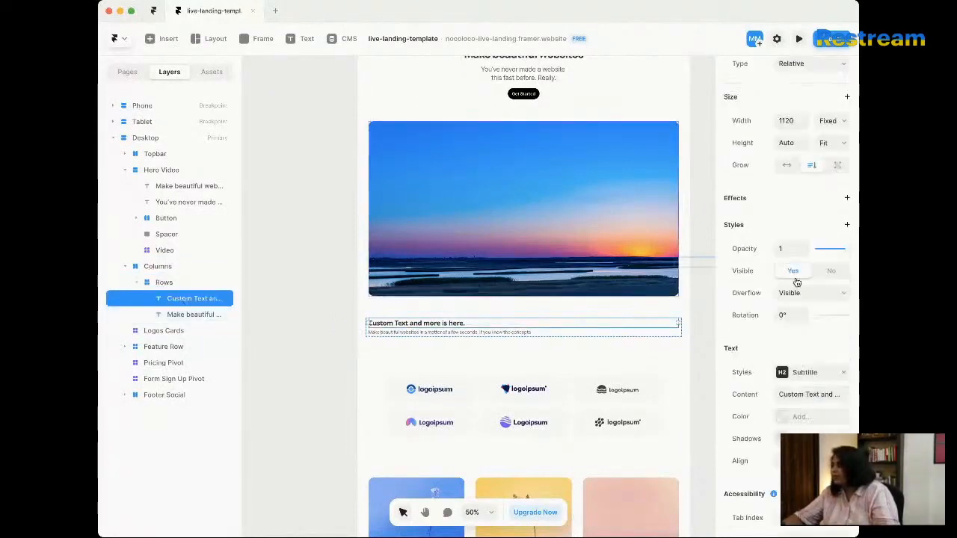
click(843, 143)
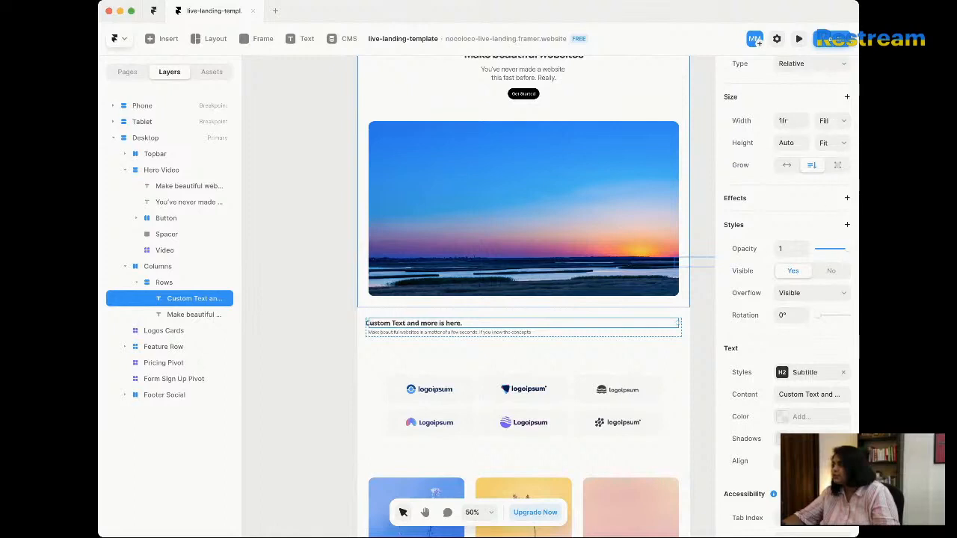
click(180, 315)
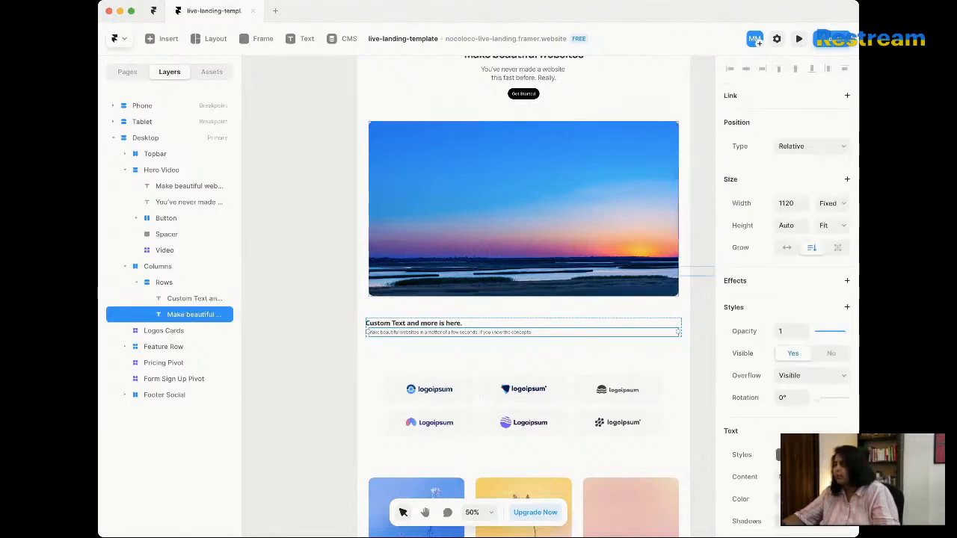
click(837, 229)
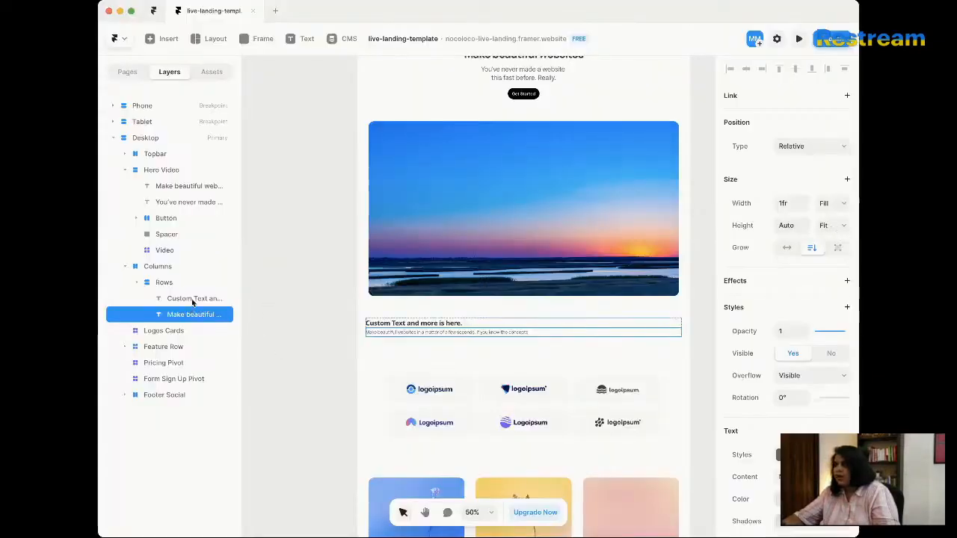
click(192, 299)
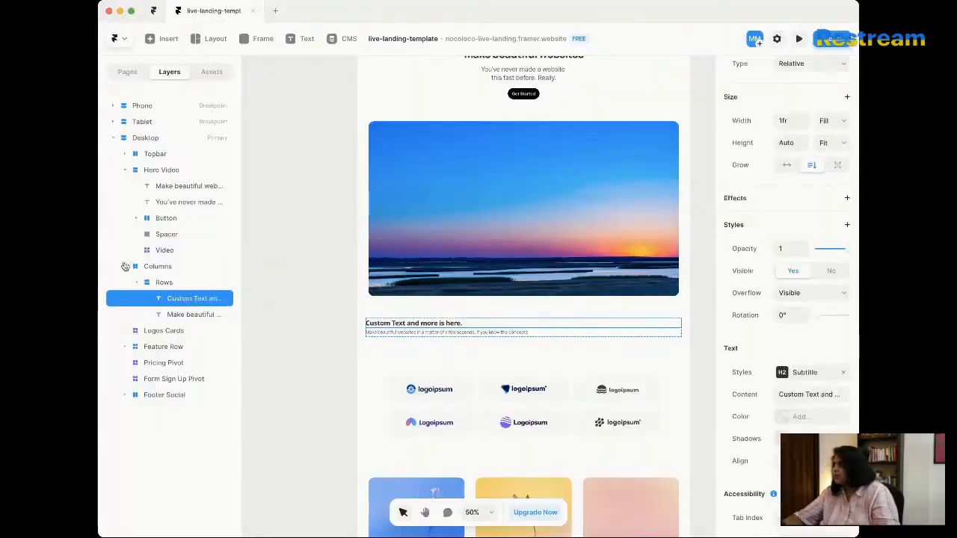
Step: Try setting the custom heading's height to Fill on the Phone breakpoint, and undo the change
click(164, 268)
scroll(533, 372, right, 4)
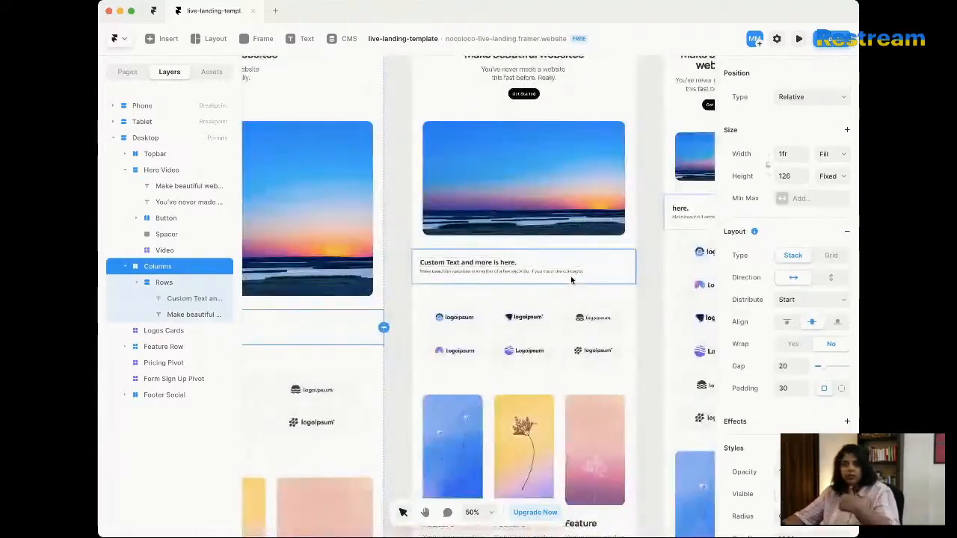
scroll(571, 280, right, 4)
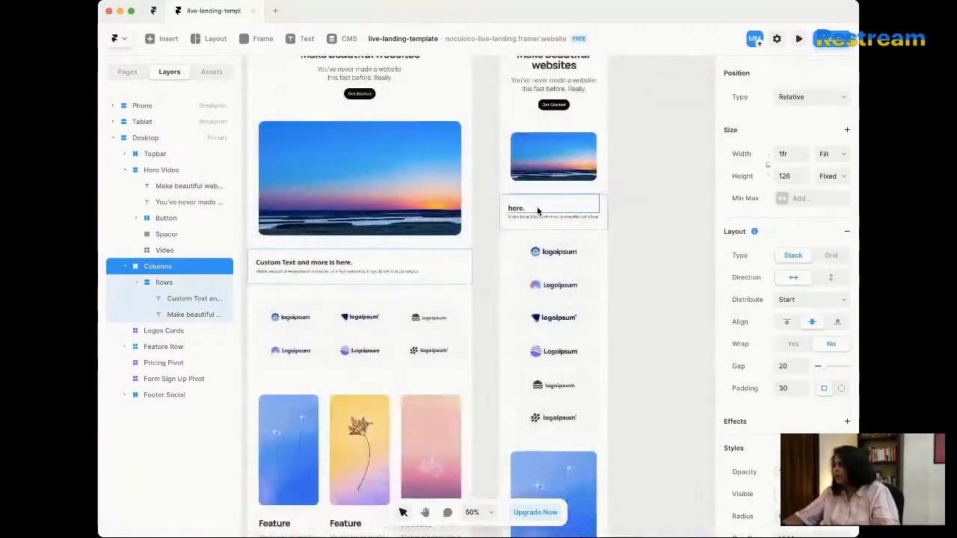
click(544, 210)
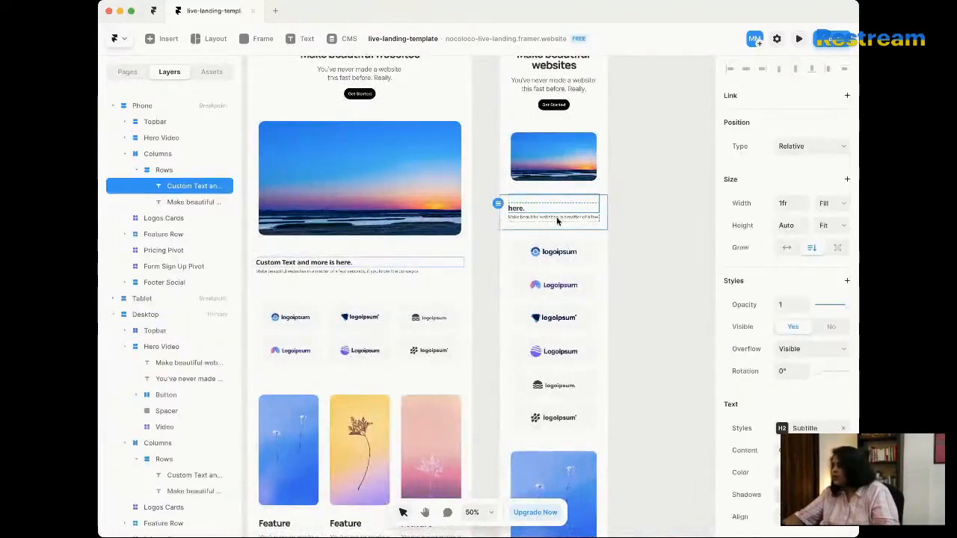
click(850, 210)
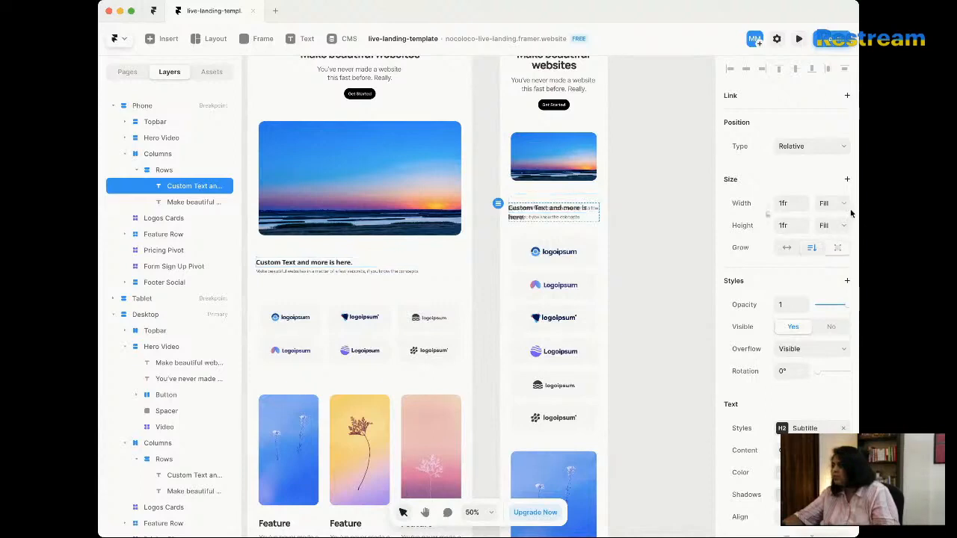
click(583, 200)
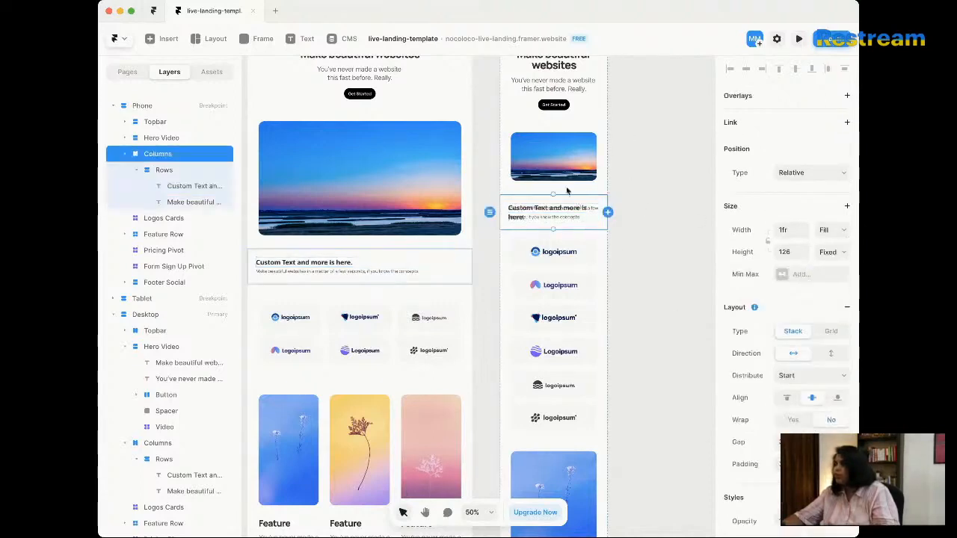
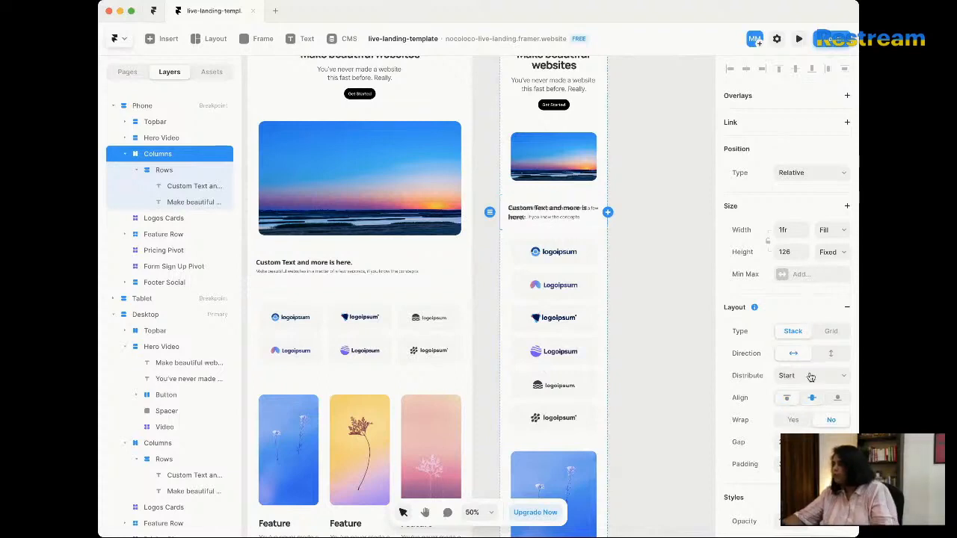
key(super+z)
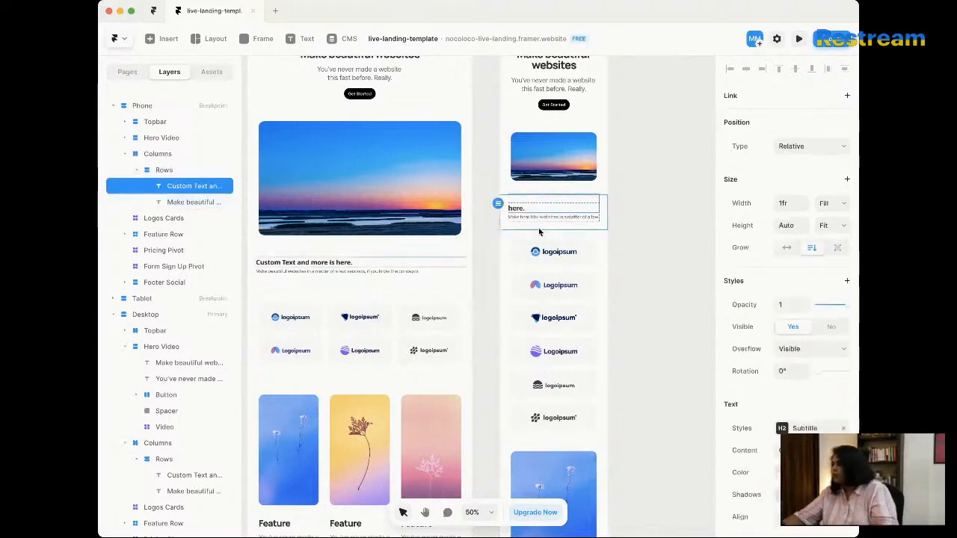
Step: Set the Phone Columns stack's height to Fit, and try its Wrap option before switching it back to No
click(547, 202)
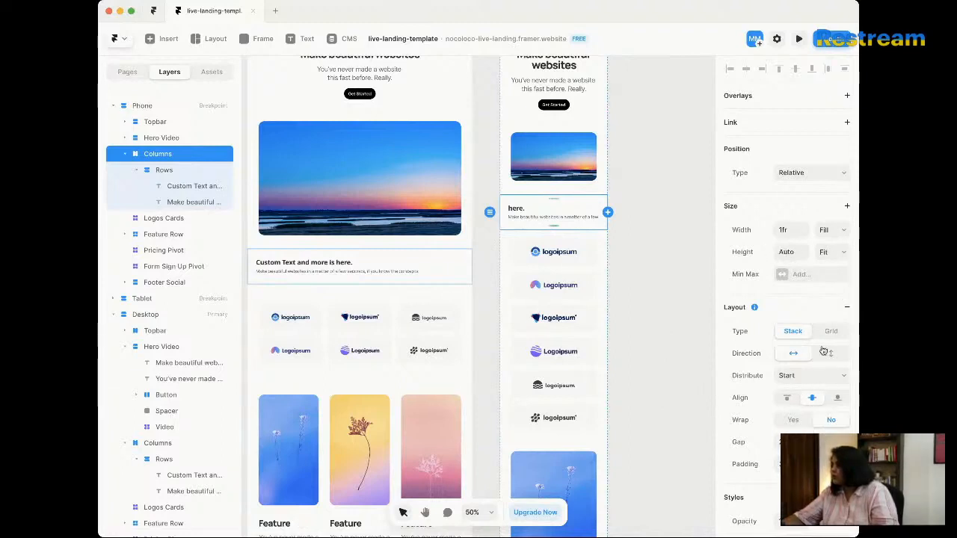
click(787, 424)
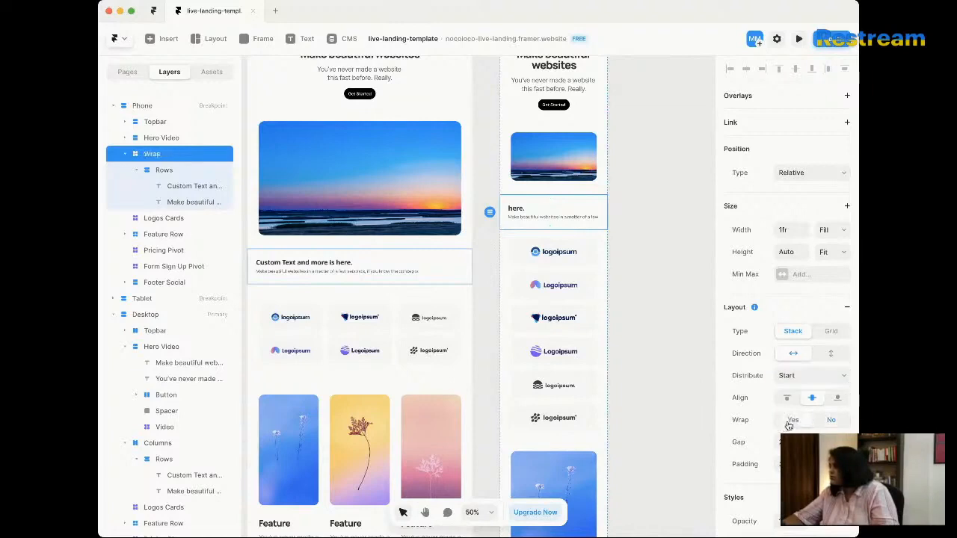
click(832, 421)
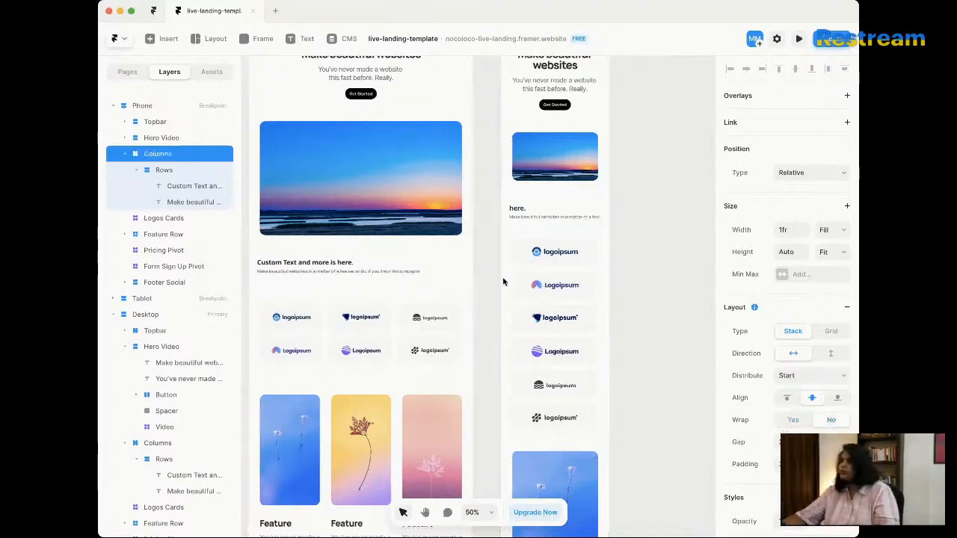
Step: Inspect the sizing of the Desktop Rows and Columns stacks and compare the custom text section across all three breakpoints
scroll(531, 278, left, 4)
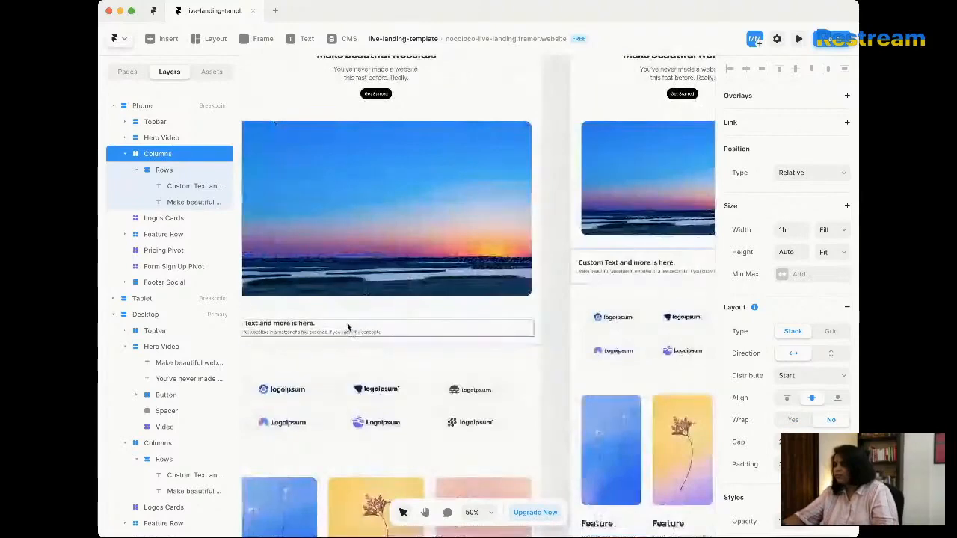
click(352, 326)
scroll(692, 254, left, 5)
scroll(598, 261, down, 2)
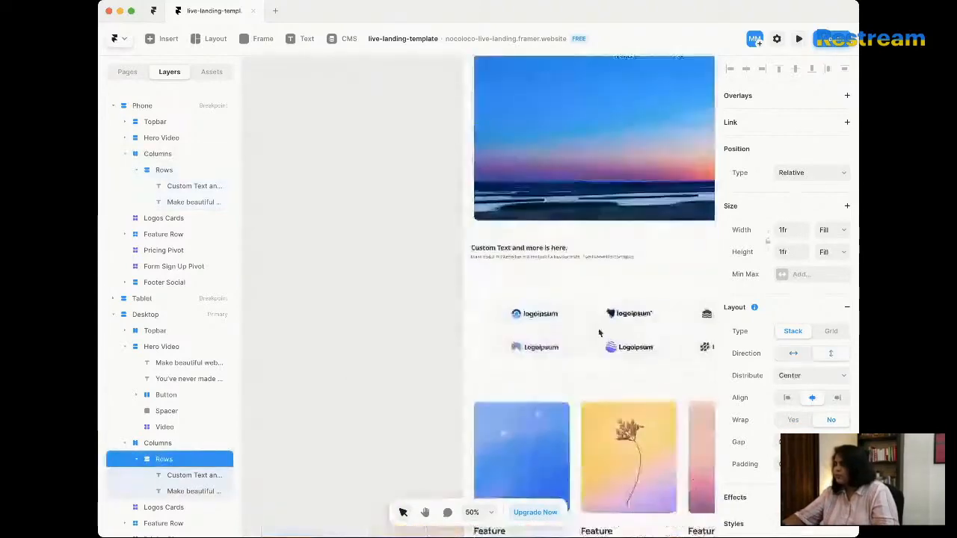
click(184, 444)
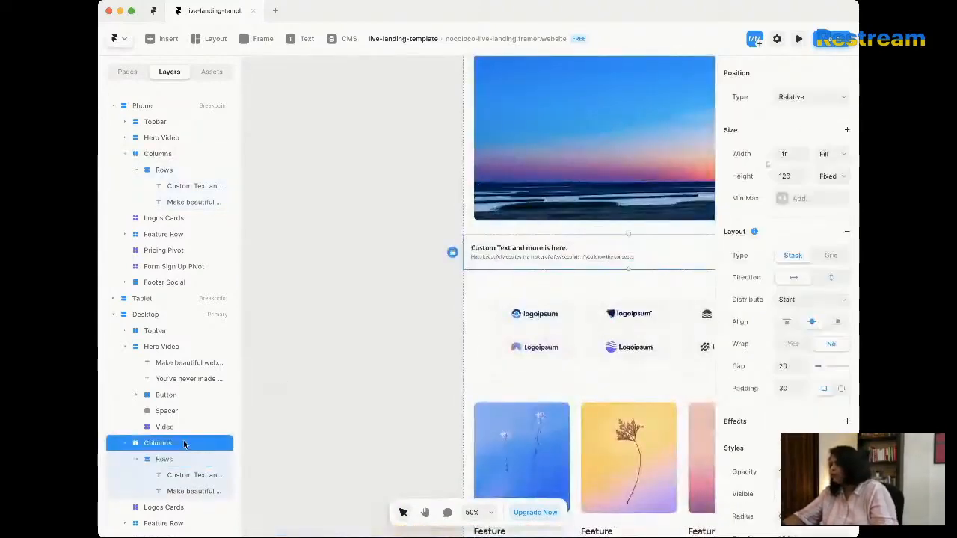
scroll(681, 369, right, 7)
click(680, 369)
key(super+minus)
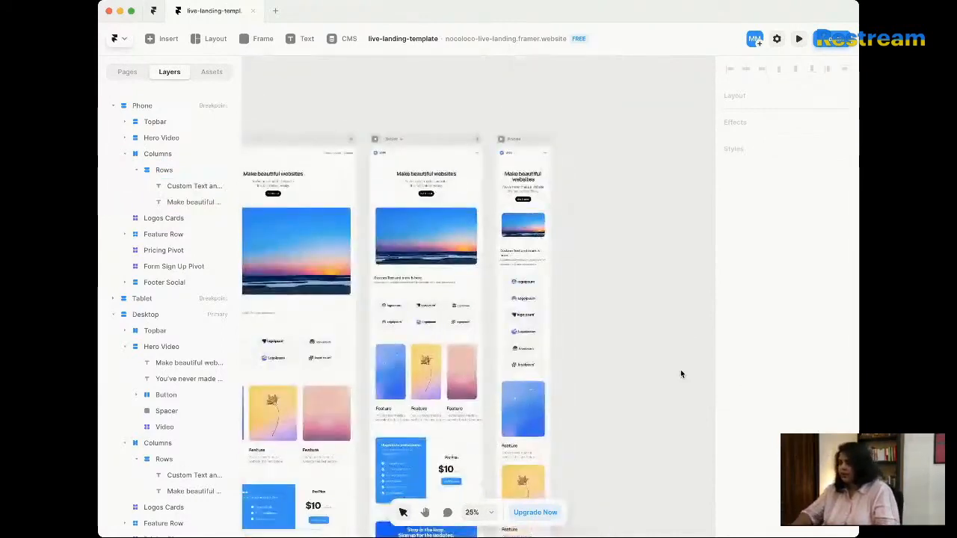
scroll(680, 373, left, 3)
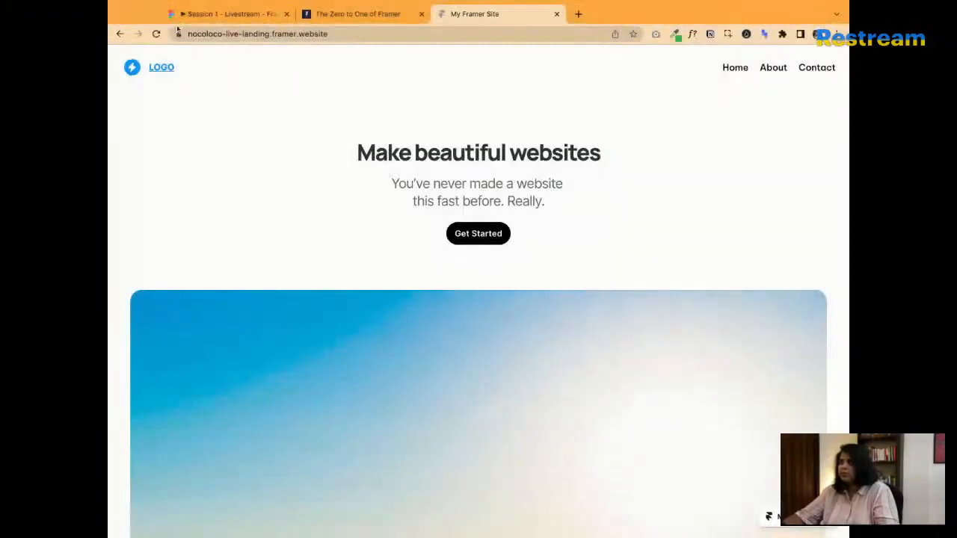
Step: On the published site in the browser, check the area between the video and the logo cards for the custom text
scroll(625, 228, down, 6)
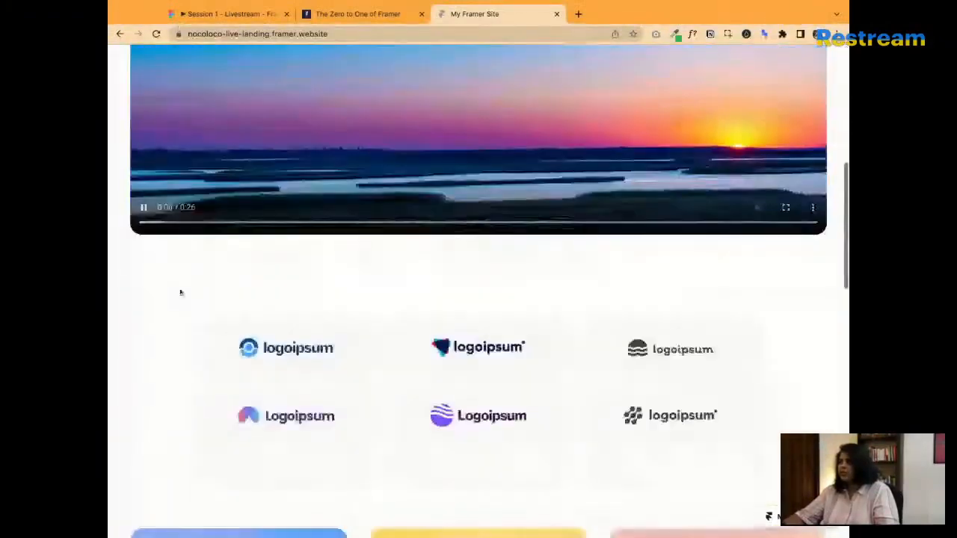
scroll(388, 336, down, 2)
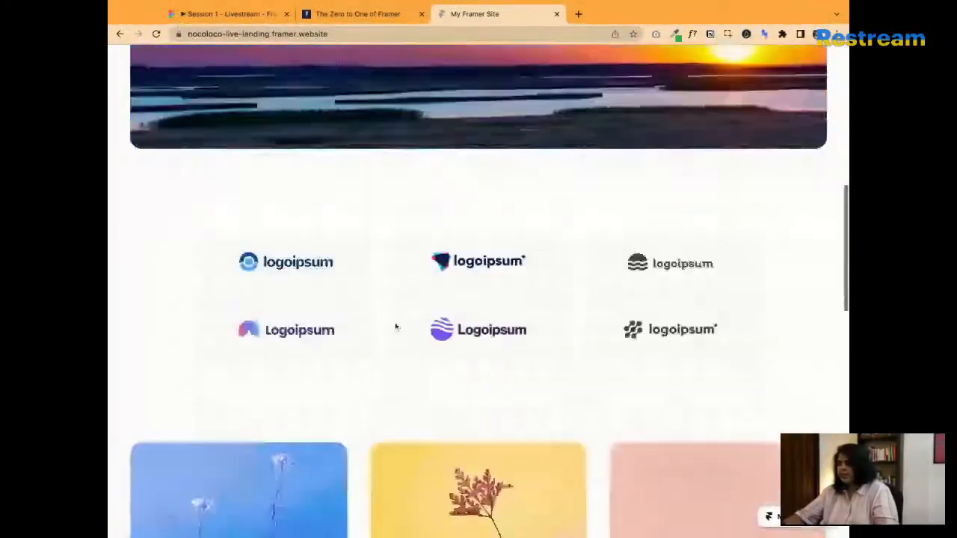